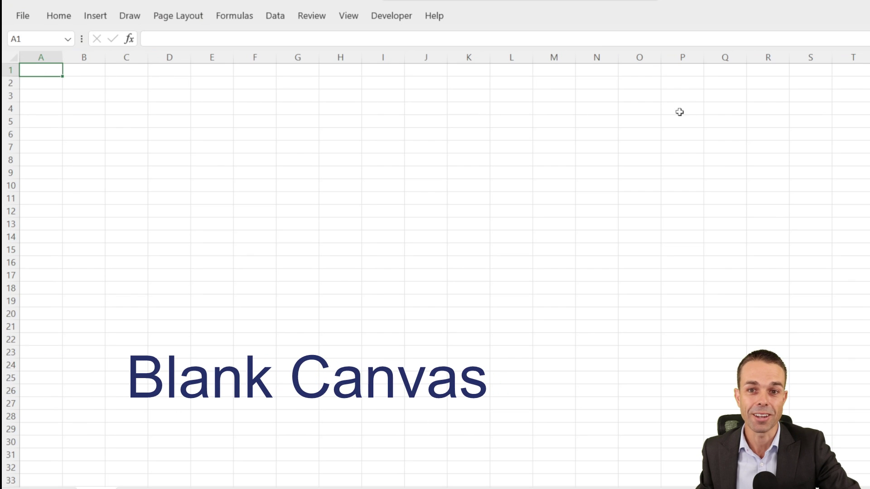
Fill the banner rows A1:Q4 dark blue-grey.
shift+click(729, 110)
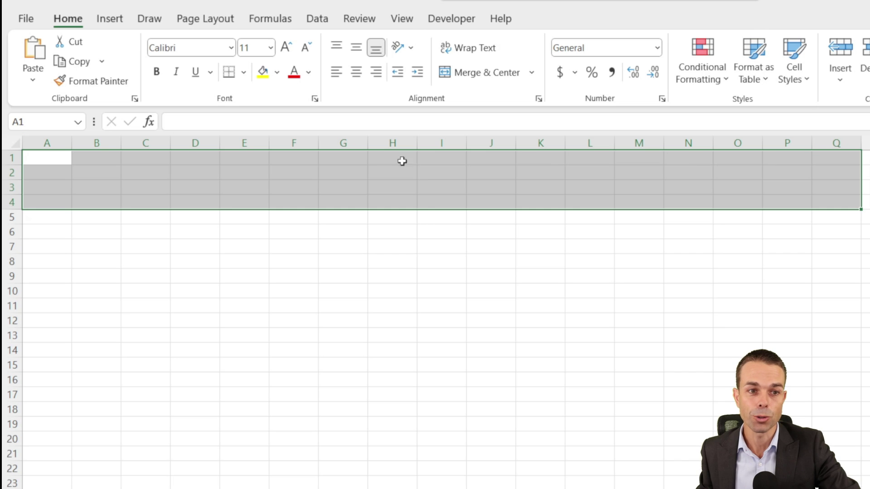
click(277, 73)
click(297, 112)
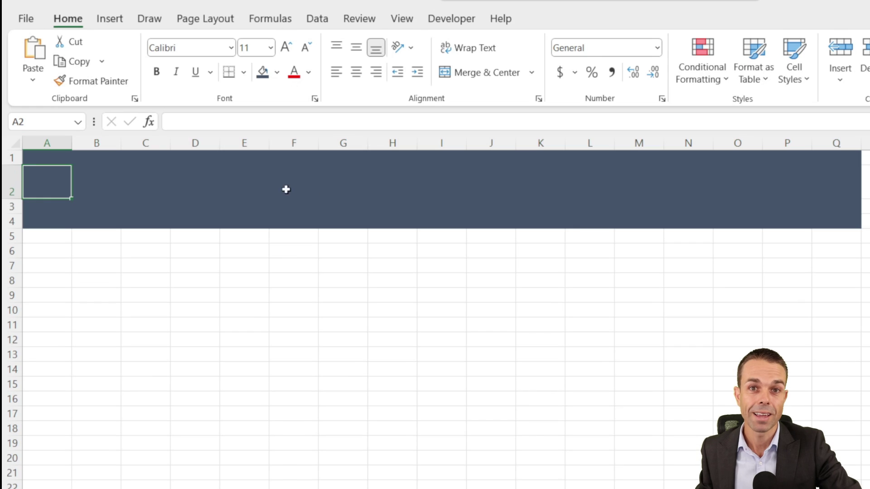
Enter the title 'Prioritization Matrix' in G2 in white text.
click(354, 182)
text(Prioritization Matrix)
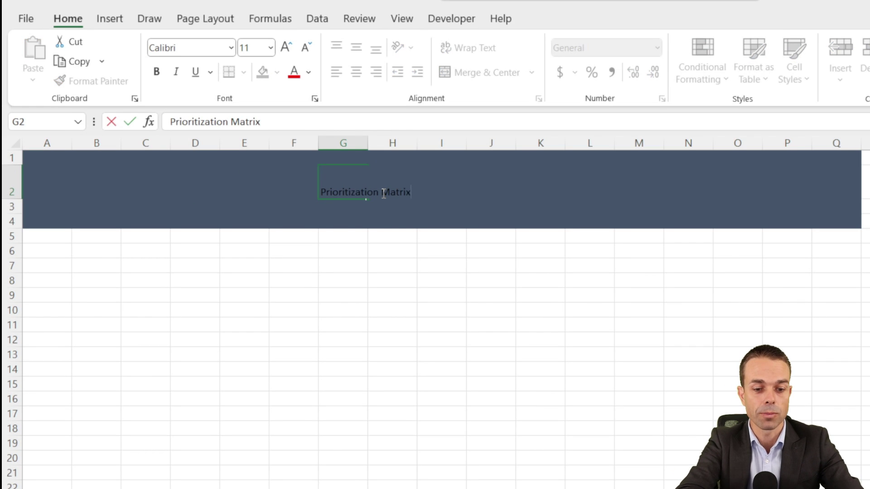
click(308, 72)
click(294, 137)
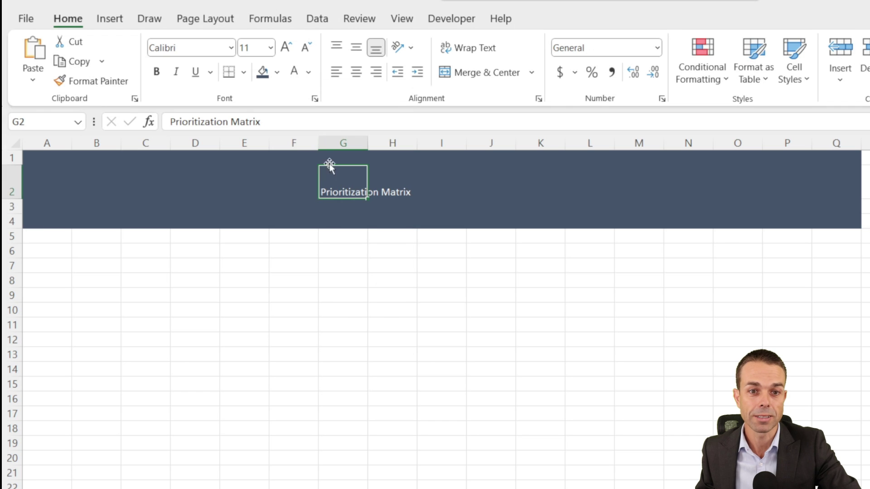
Merge and centre the title across A2:Q2, middle-align it and enlarge it to size 22.
click(60, 193)
drag(829, 181, 830, 185)
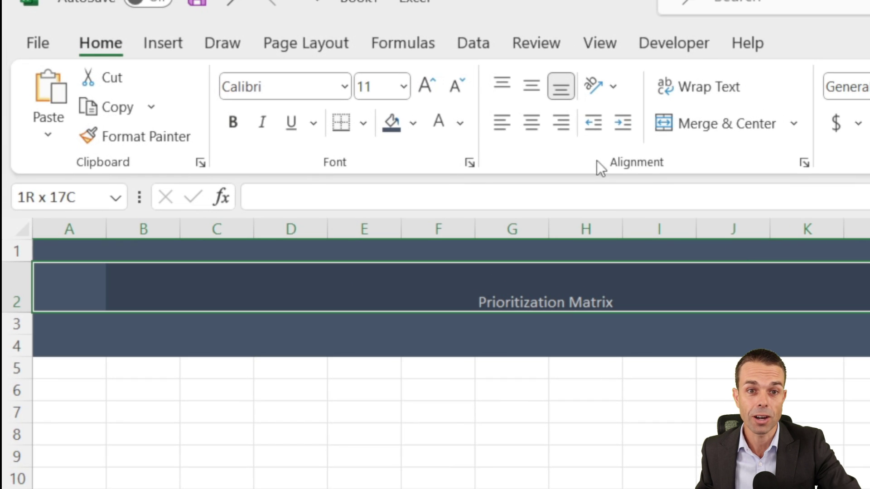
click(719, 128)
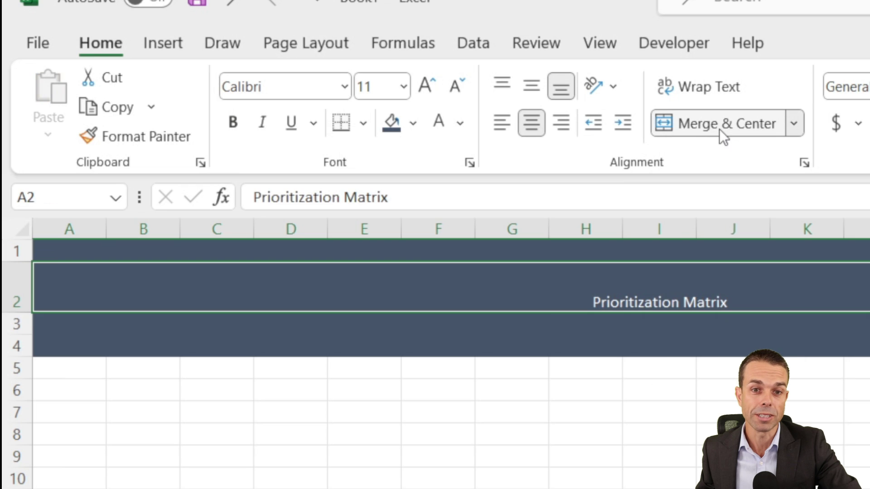
click(537, 91)
click(426, 80)
click(426, 80)
click(425, 80)
click(426, 79)
click(426, 80)
click(426, 79)
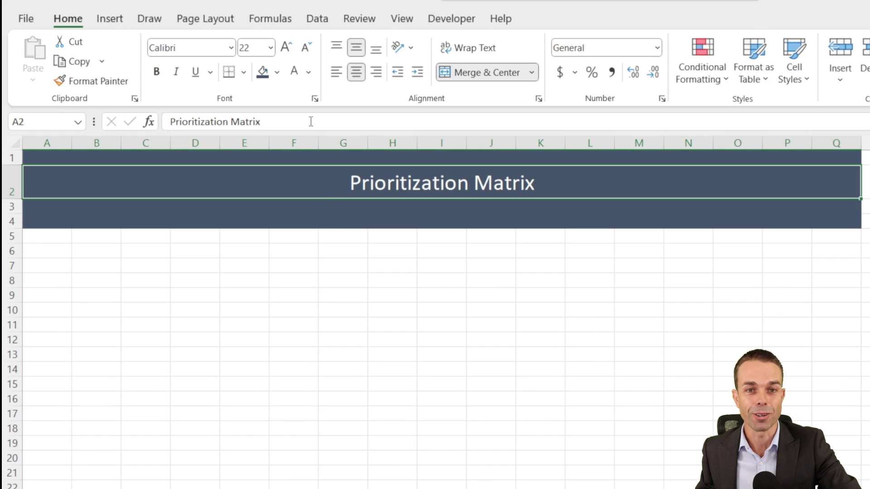
click(323, 217)
Add a white, right-aligned 'Product or Feature Name:' label in G3.
click(351, 206)
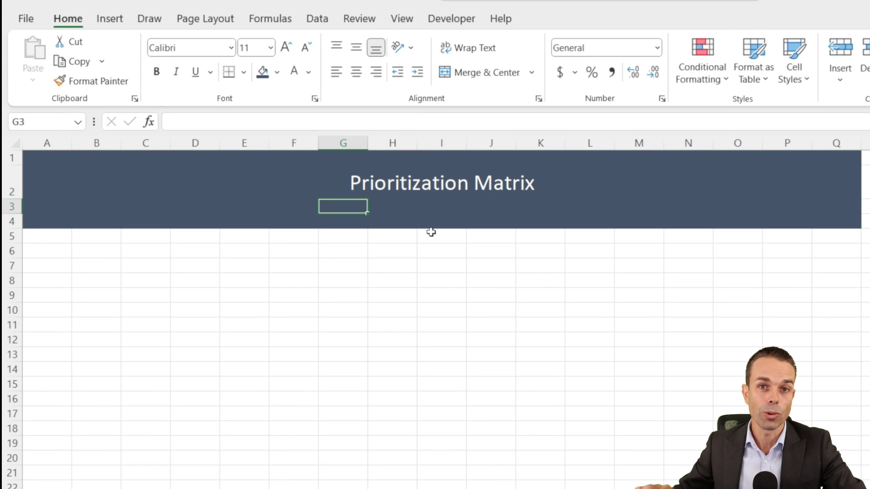
text(Product or Feature Name:)
key(ctrl+Return)
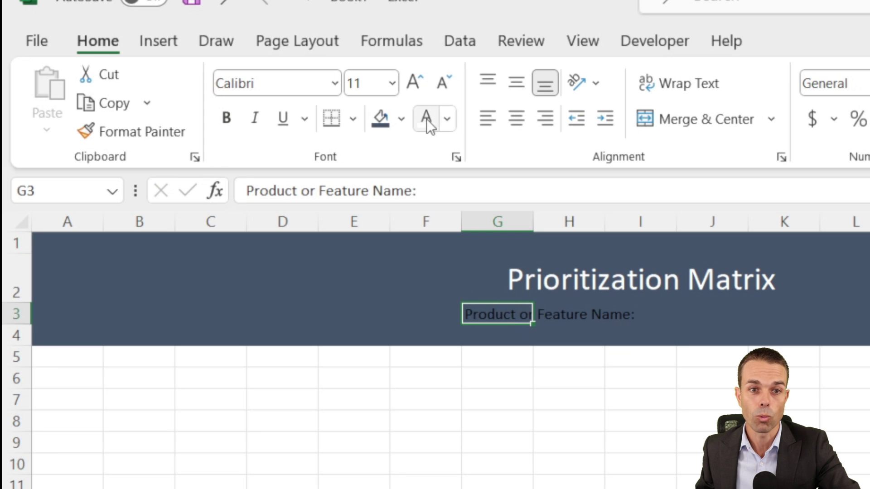
click(426, 119)
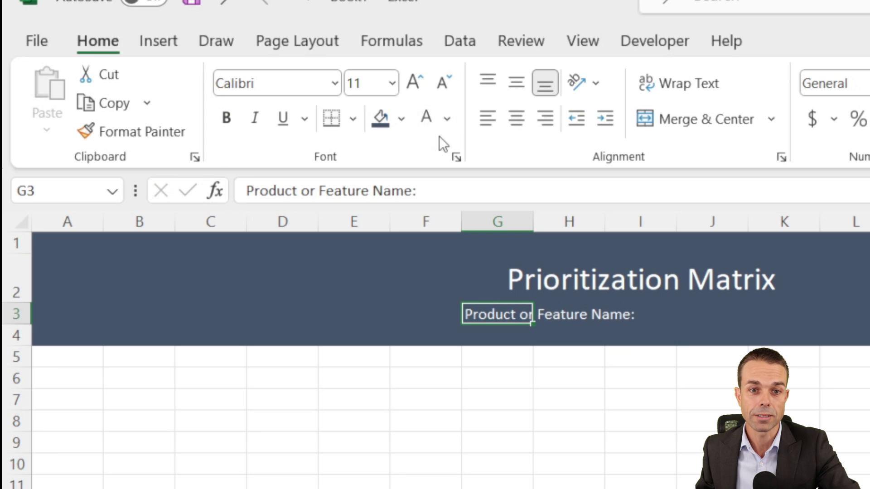
click(545, 121)
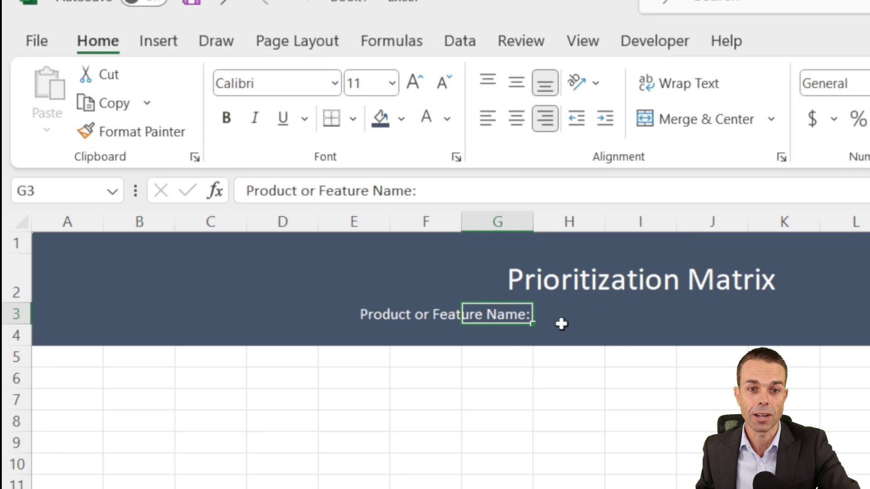
Merge H3:J3 into a white-filled entry box with an outside border.
click(569, 313)
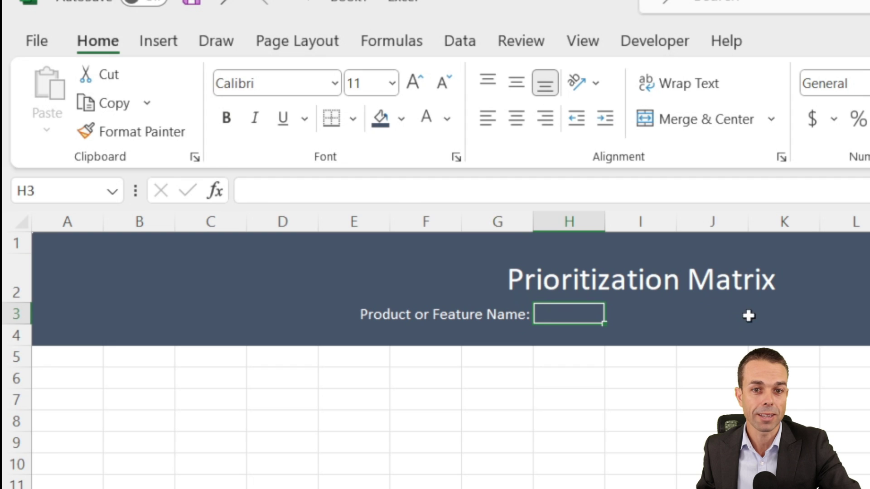
shift+click(733, 313)
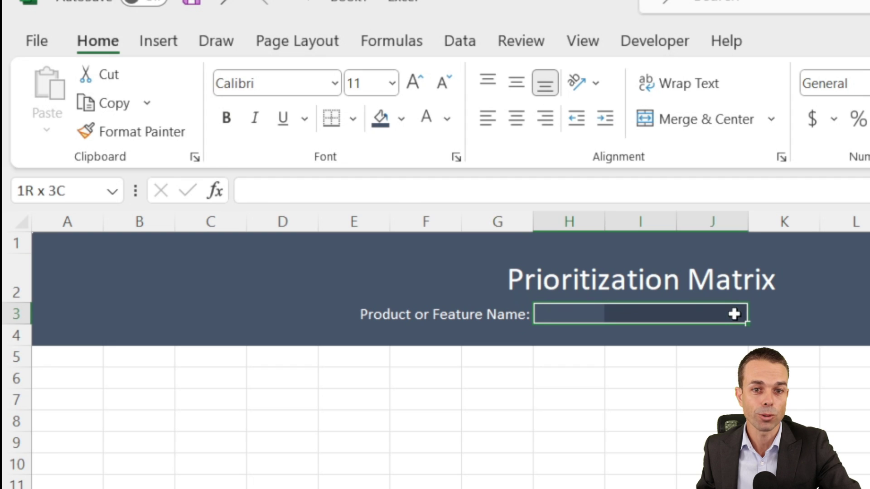
click(698, 126)
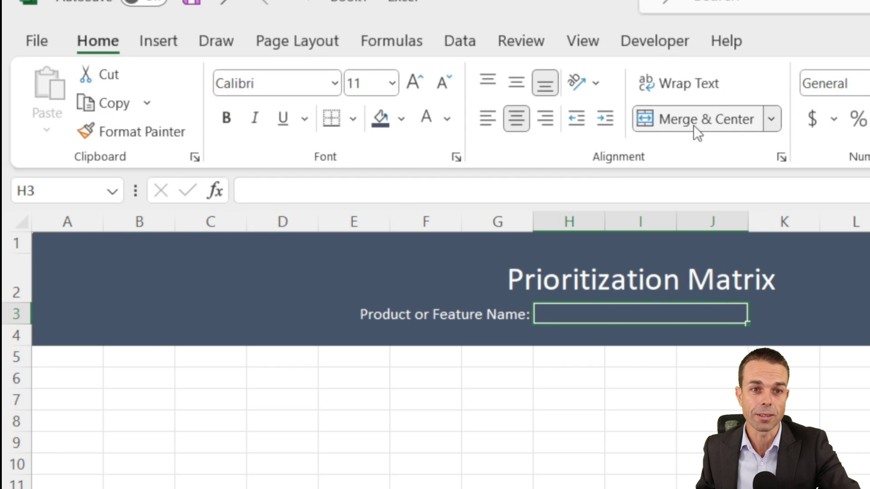
click(403, 117)
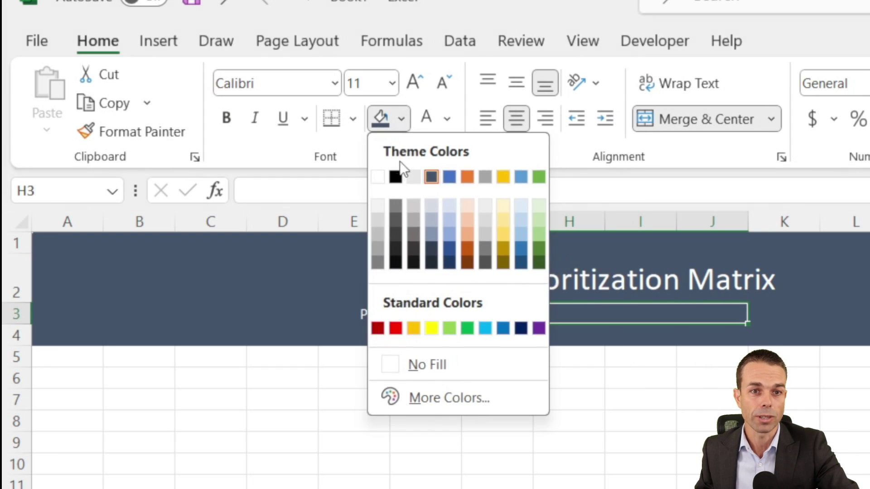
click(377, 176)
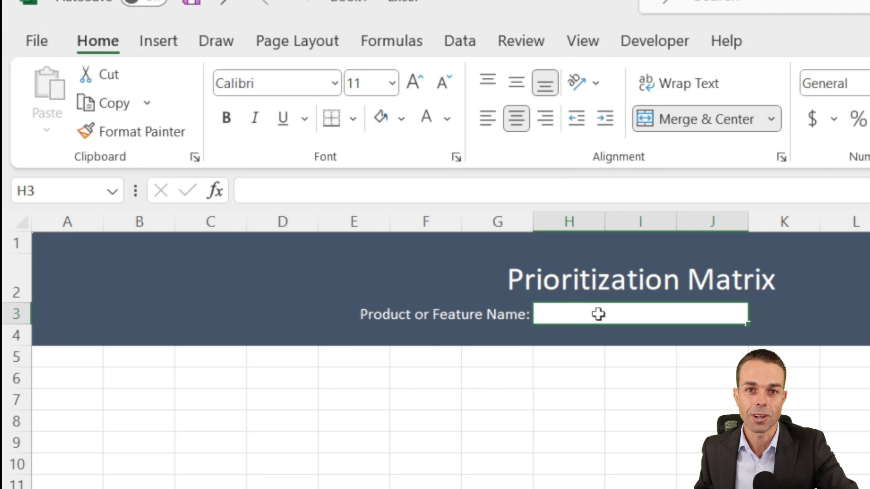
click(354, 119)
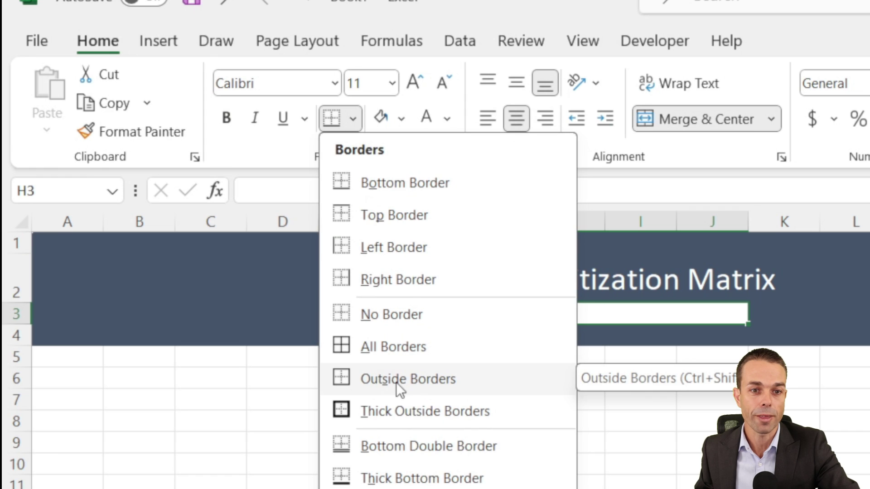
click(396, 382)
Make row 3 taller and centre the G3 label vertically.
drag(11, 324, 17, 336)
click(440, 309)
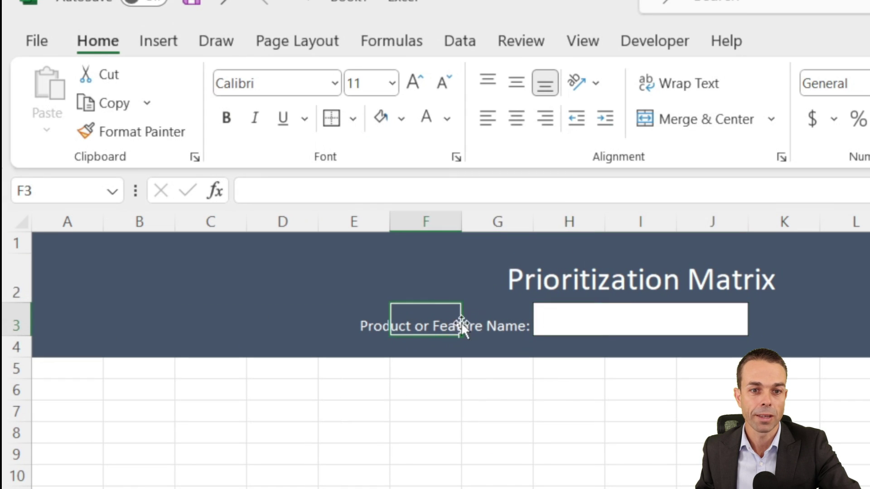
click(526, 321)
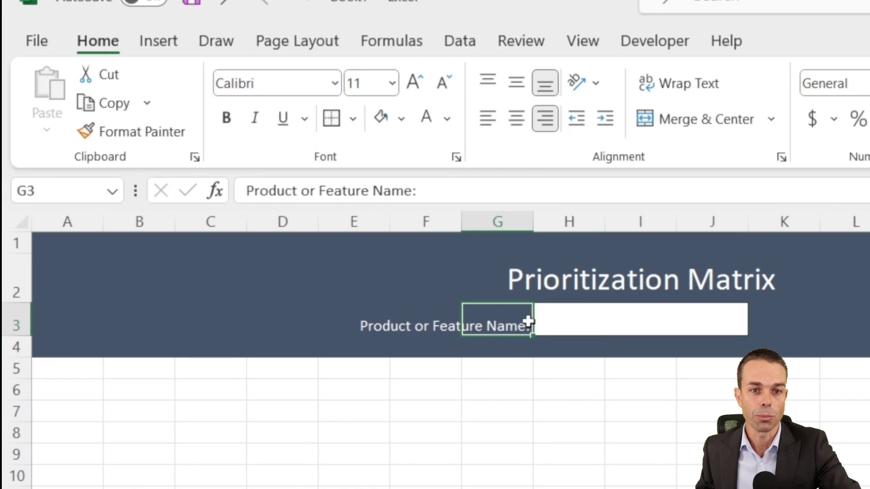
click(516, 86)
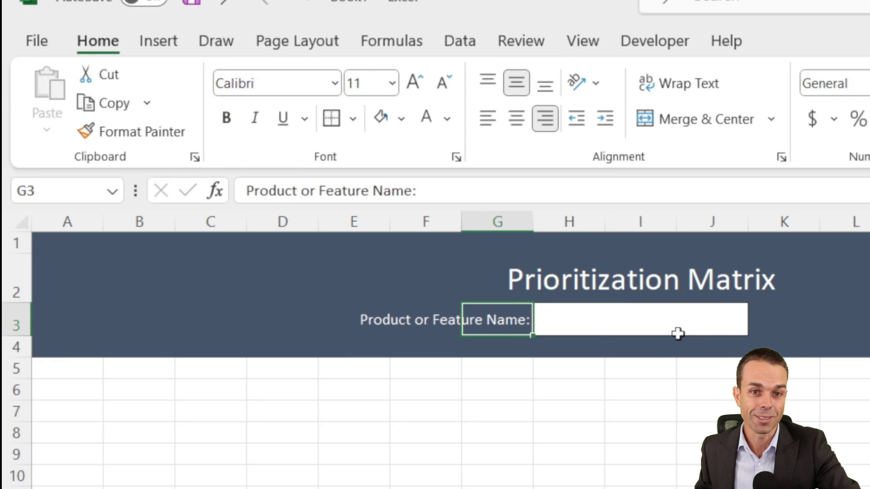
click(243, 307)
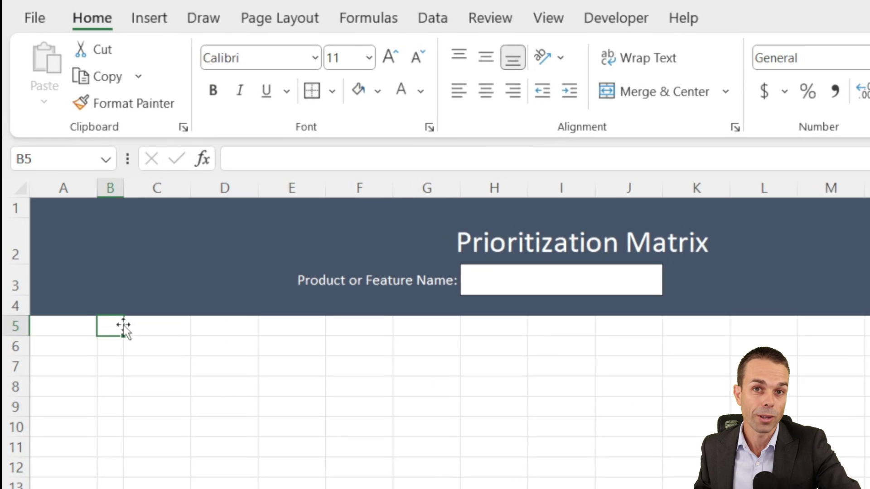
Enter headers '#', 'Feauture Name', 'Cost (or Effort)', 'Benefit (or Value)' in B5:E5, fitting columns D and E.
text(#)
click(181, 329)
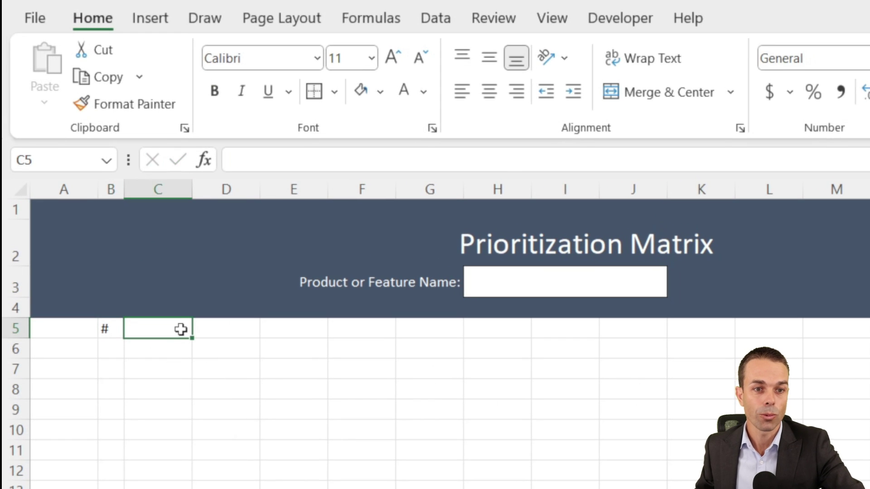
text(Feauture Name)
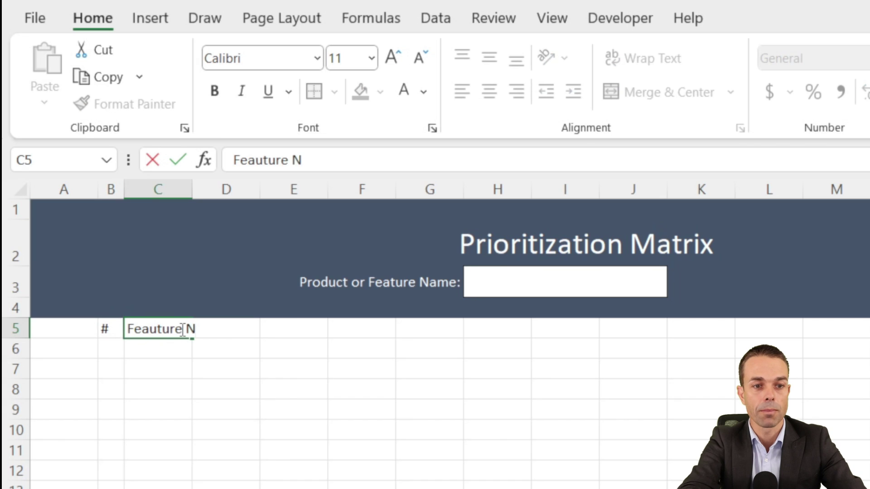
key(Tab)
text(Cost (or Effort))
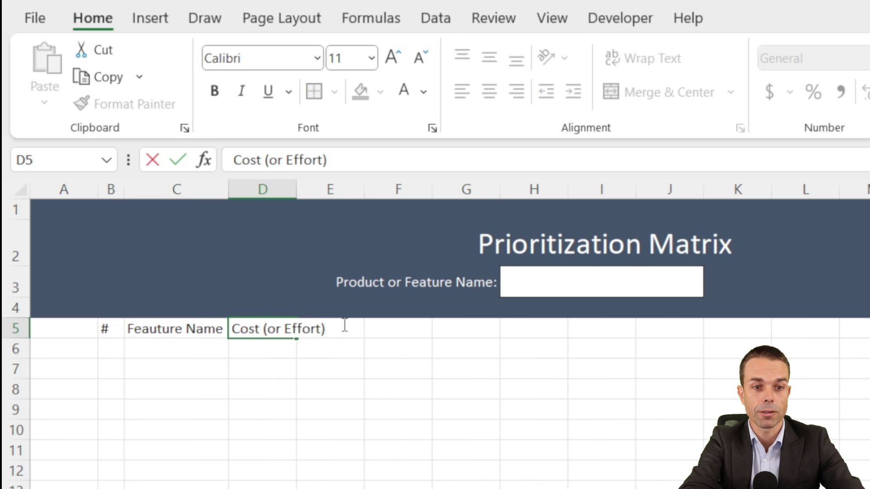
key(Tab)
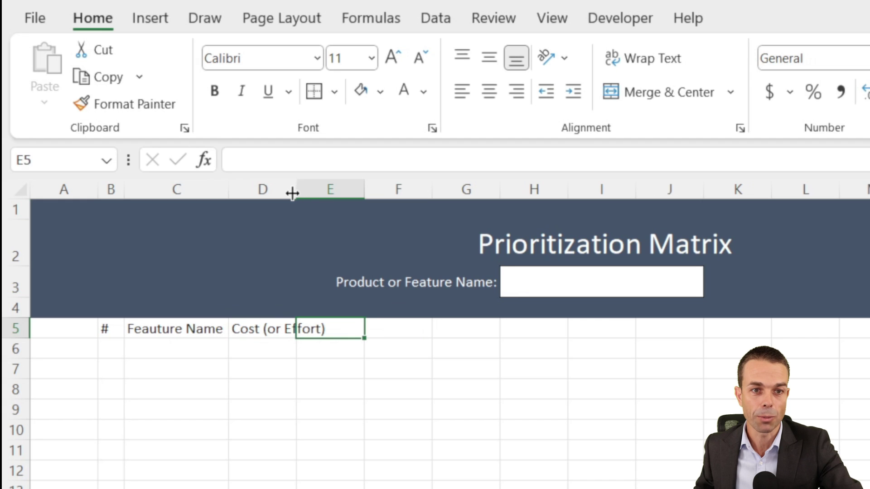
double_click(295, 190)
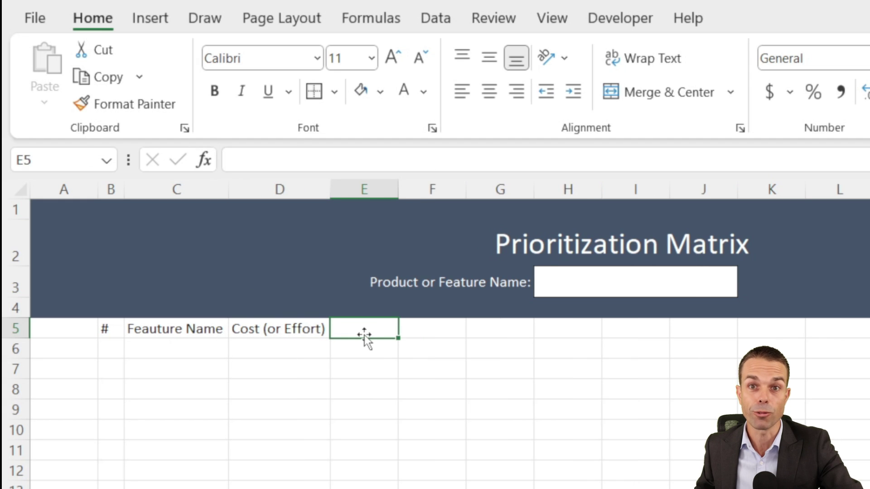
text(Benefi)
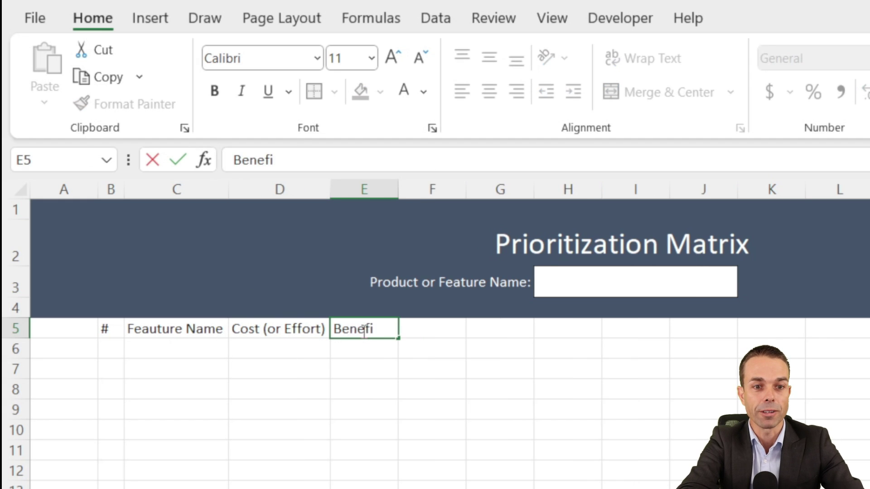
text(t (or Val)
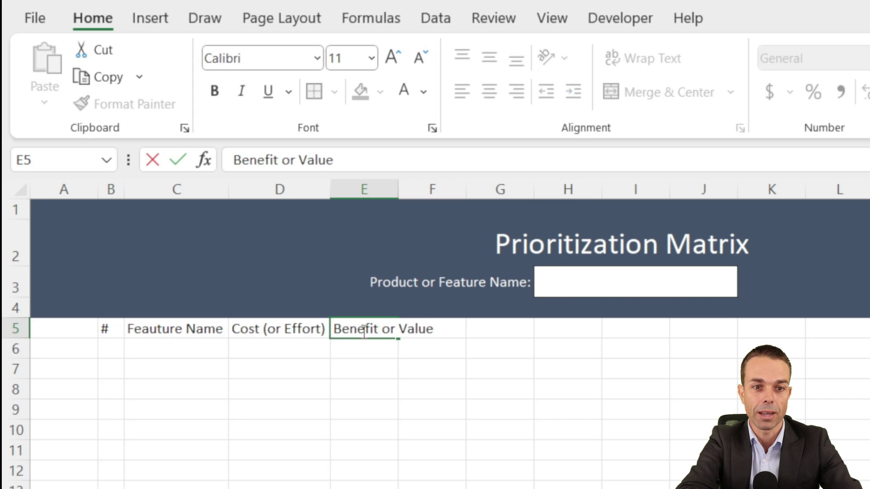
text(ue))
click(380, 329)
text(()
click(430, 368)
double_click(398, 189)
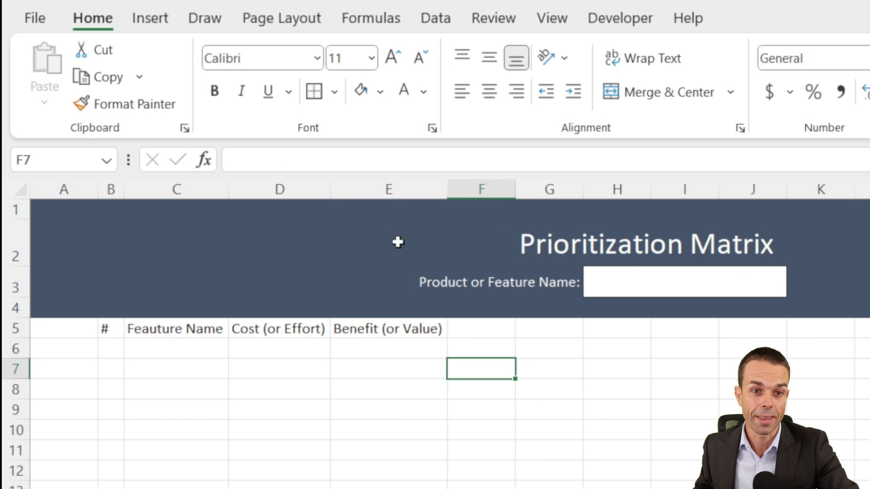
Give the header row B5:E5 a thick outside border.
click(111, 329)
shift+click(411, 330)
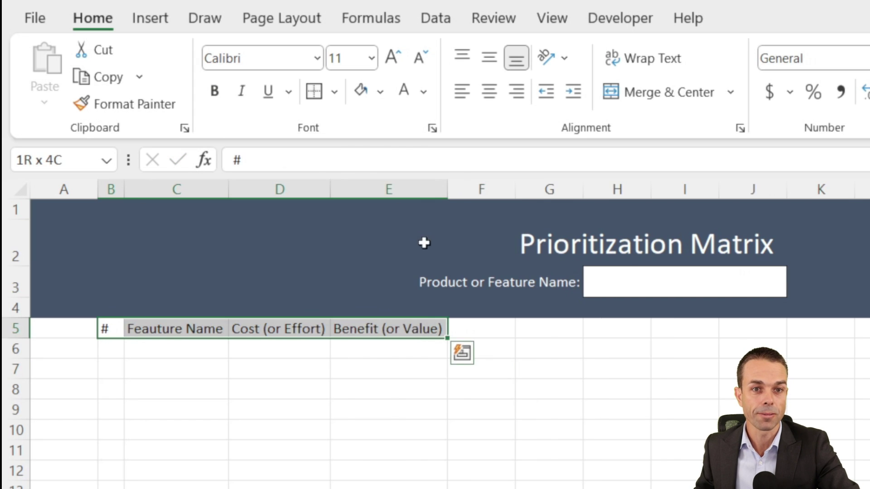
click(334, 91)
click(375, 366)
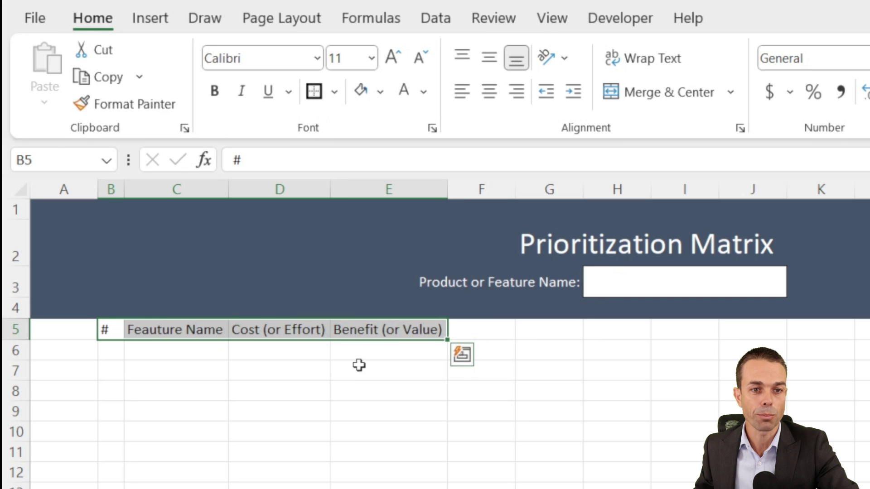
shift+click(388, 488)
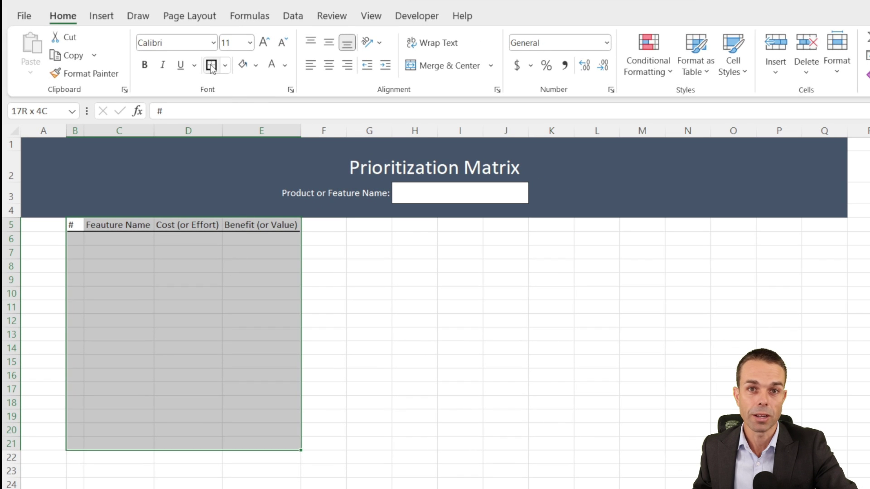
Outline B5:E21 with a thick border and add grey dotted lines between the body rows.
click(211, 66)
click(103, 234)
drag(78, 238, 272, 443)
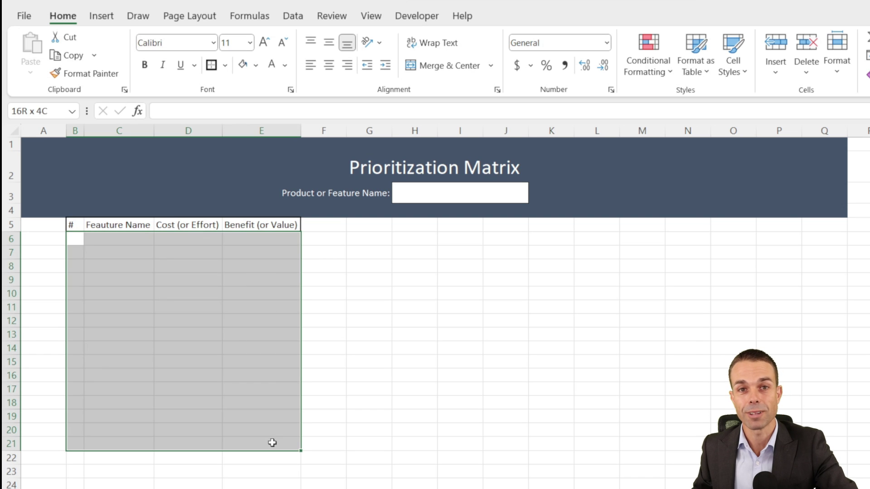
click(225, 65)
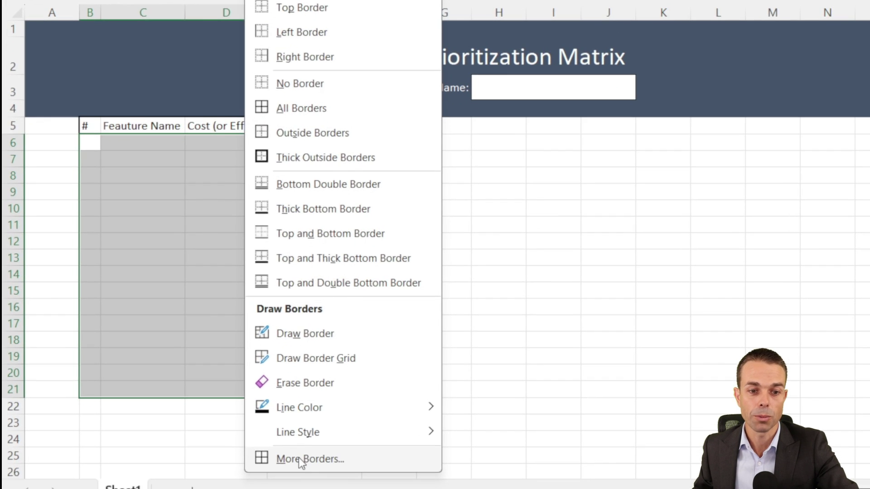
click(298, 457)
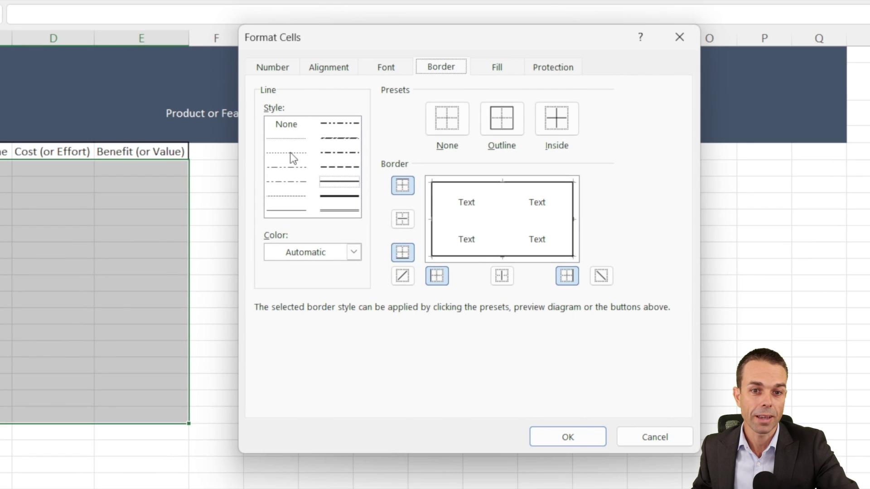
click(291, 153)
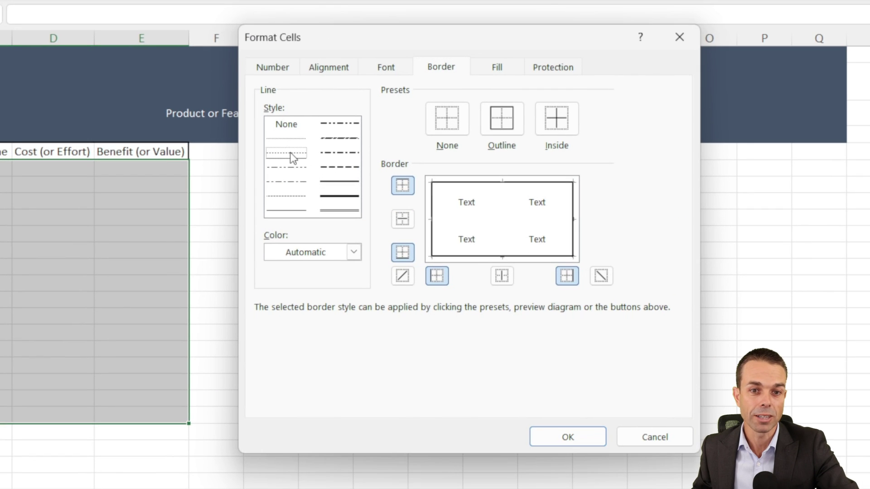
click(354, 252)
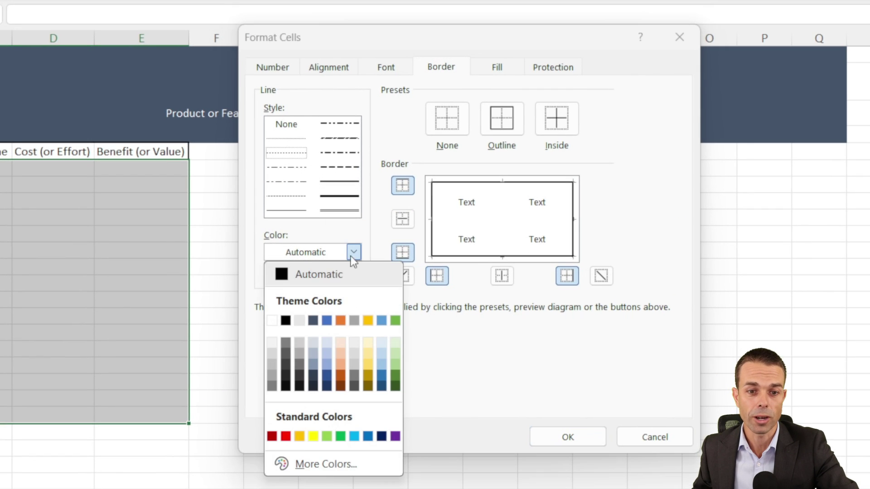
click(271, 364)
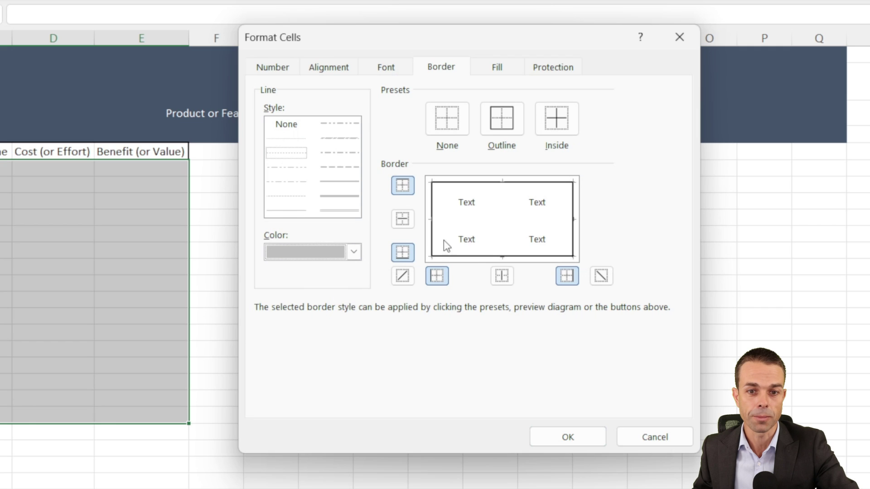
click(468, 221)
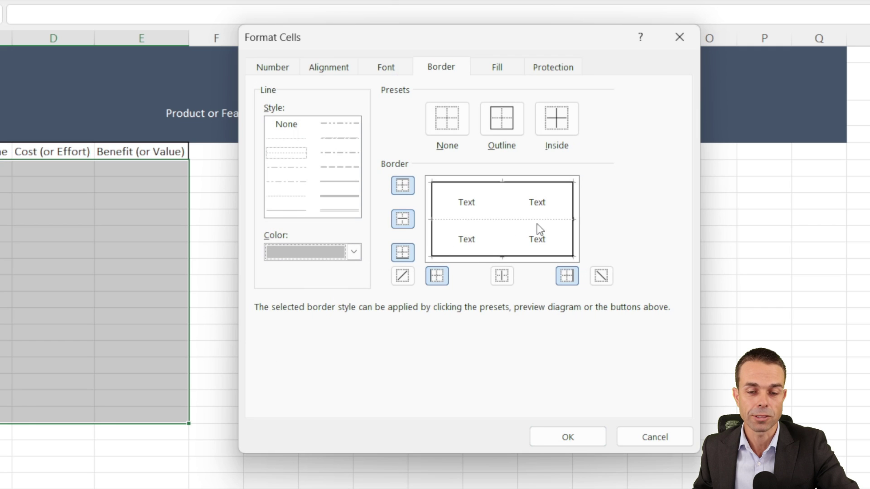
Add dark double dividing lines between the table columns.
click(289, 208)
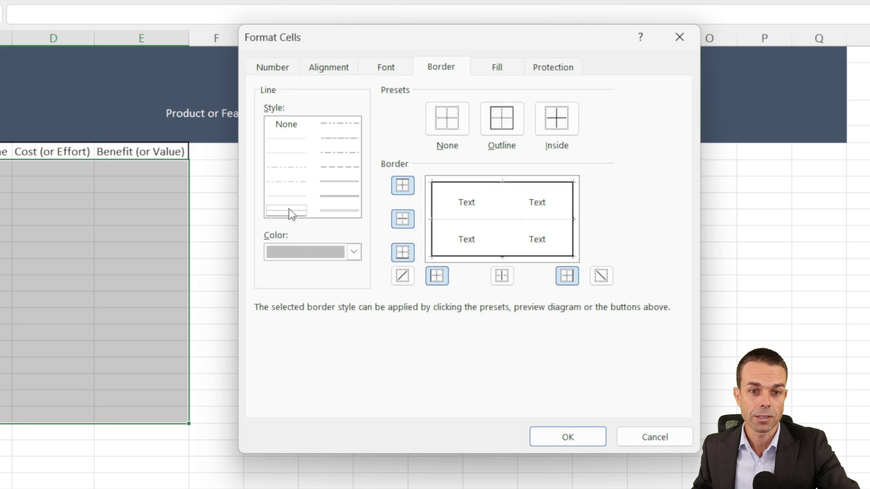
click(353, 252)
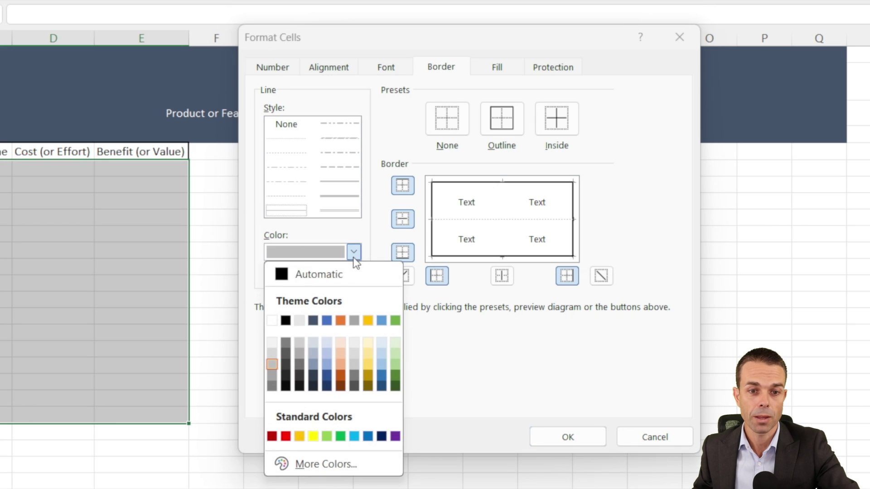
click(286, 365)
click(500, 205)
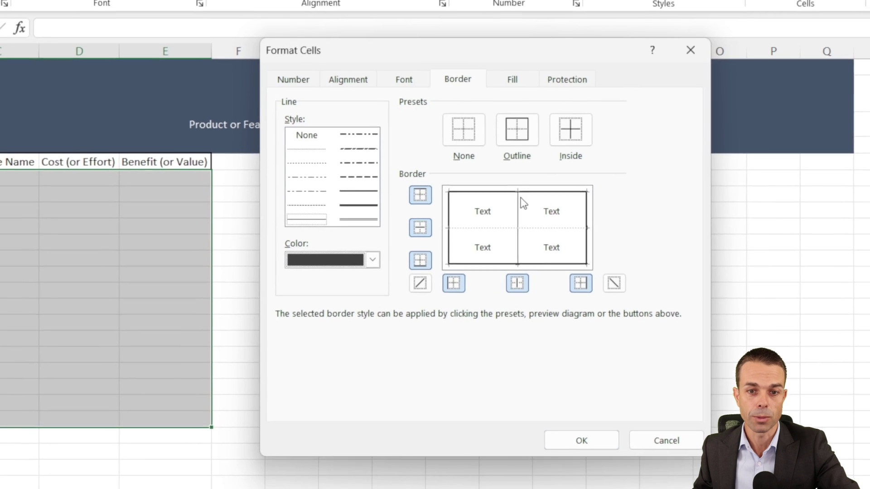
click(581, 440)
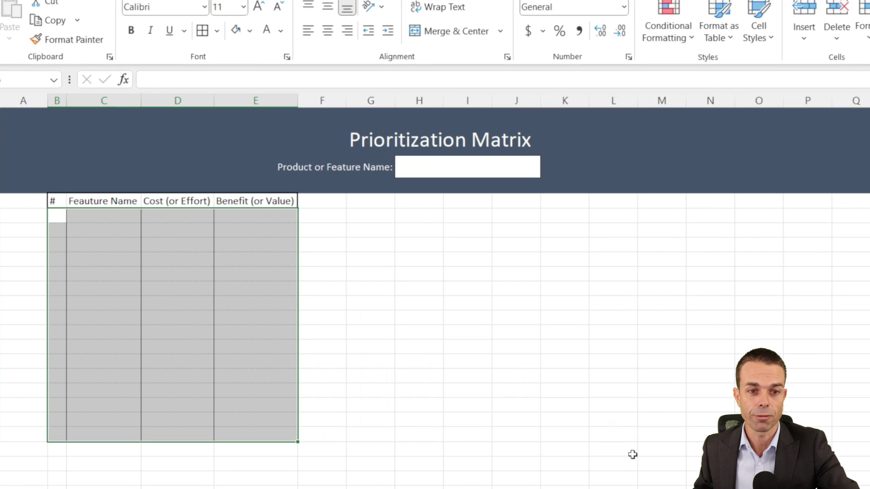
Make the header row B5:E5 bold.
drag(253, 286, 330, 301)
click(326, 302)
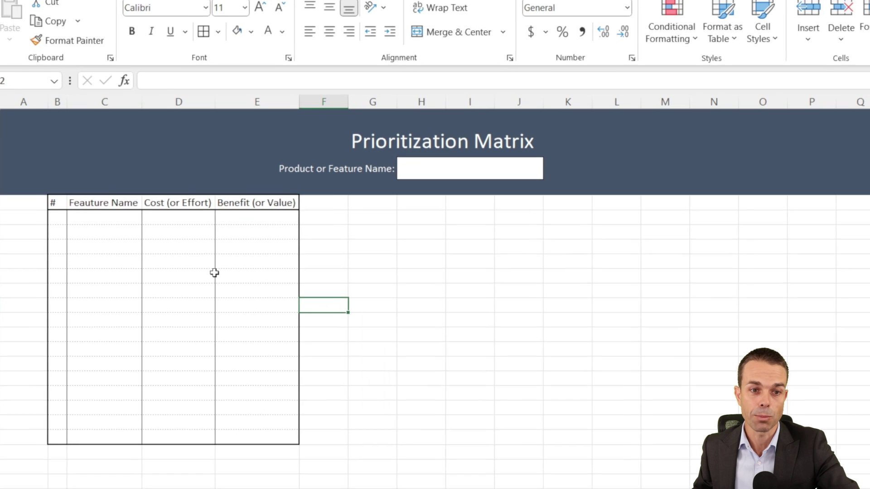
drag(58, 201, 278, 202)
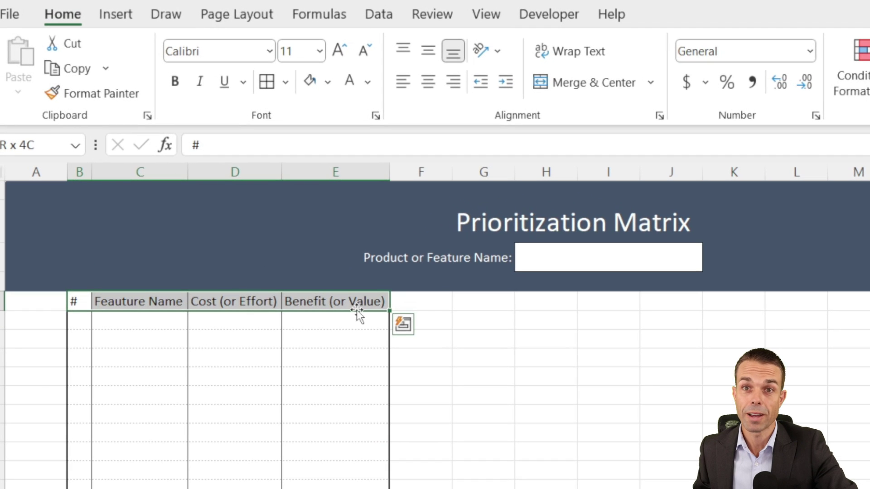
click(175, 81)
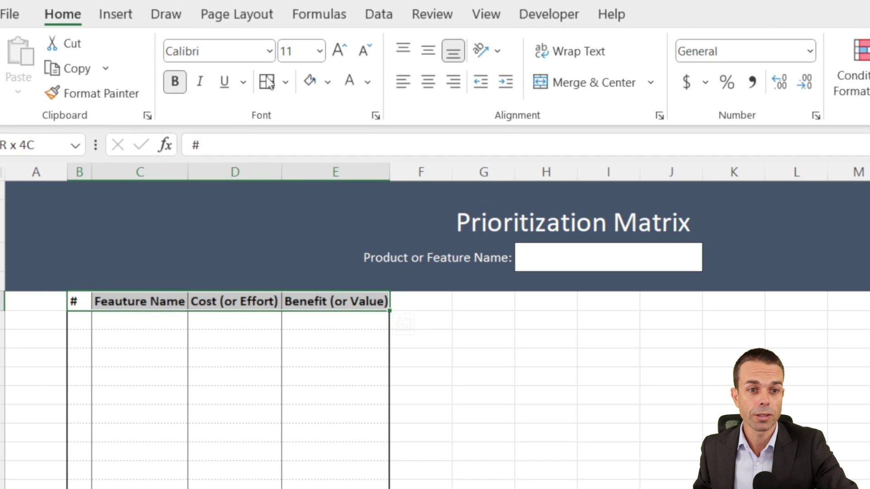
click(328, 82)
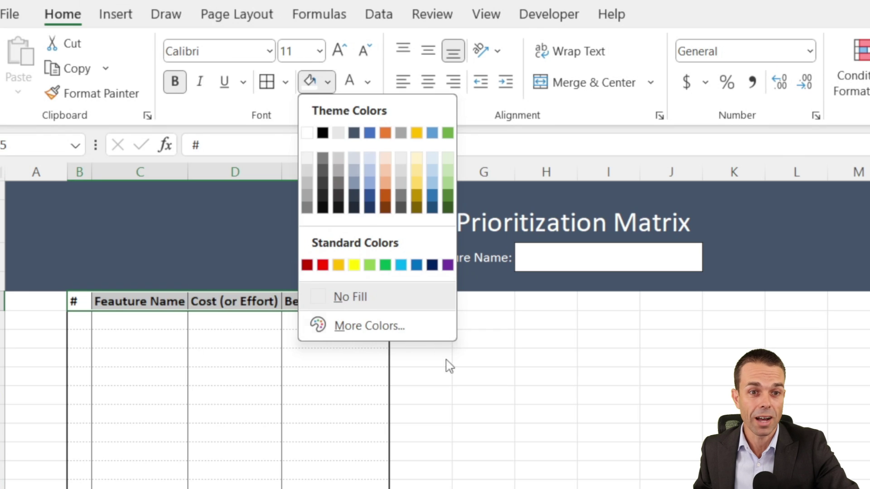
Give the header row B5:E5 a green fill and white text.
click(447, 183)
click(211, 326)
drag(75, 302, 358, 303)
click(349, 82)
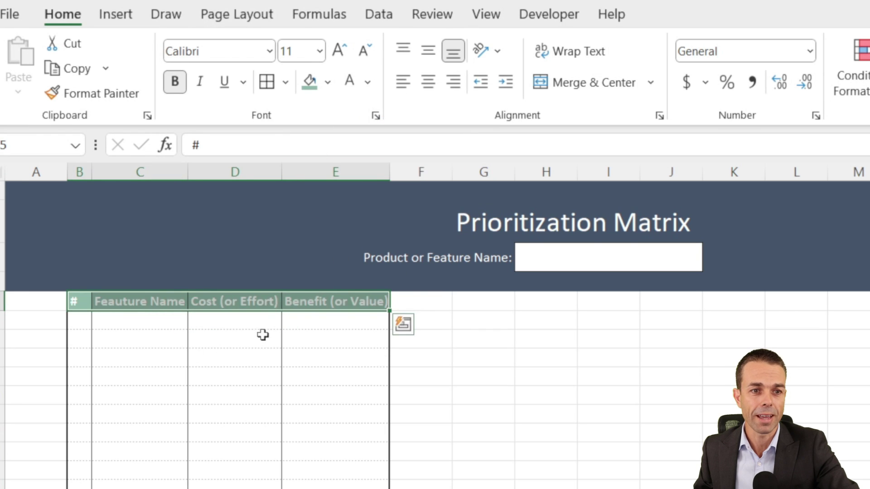
click(267, 322)
Make row 5 taller and centre the header text vertically and horizontally.
drag(3, 311, 4, 319)
click(75, 311)
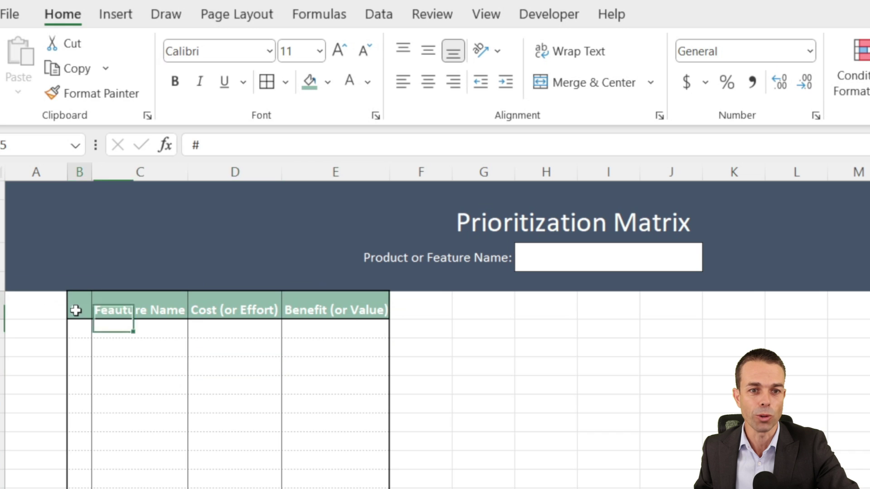
drag(75, 310, 355, 304)
click(428, 49)
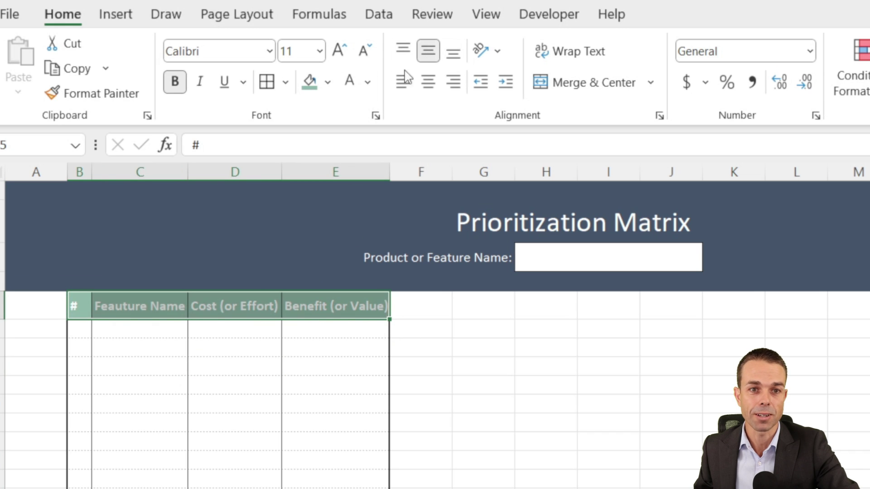
click(428, 82)
click(272, 348)
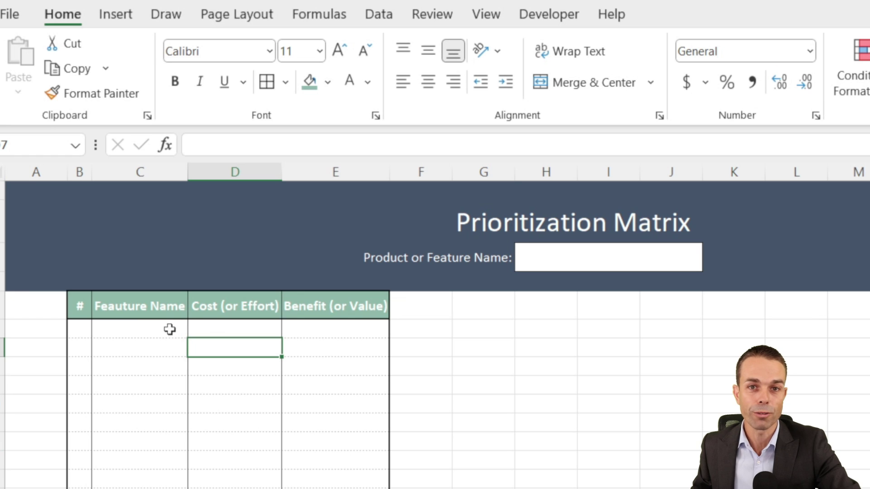
click(242, 300)
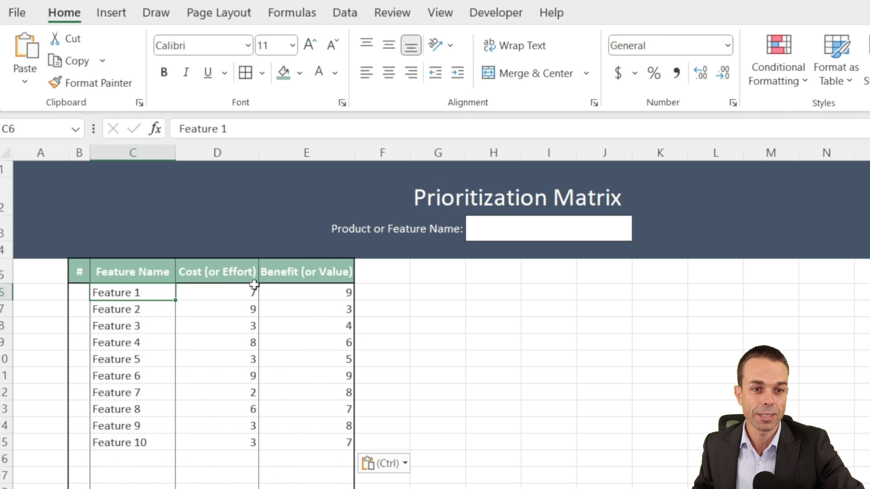
Centre the cost and benefit values D6:E21 both ways, and centre the feature names C6:C21.
click(220, 293)
click(213, 270)
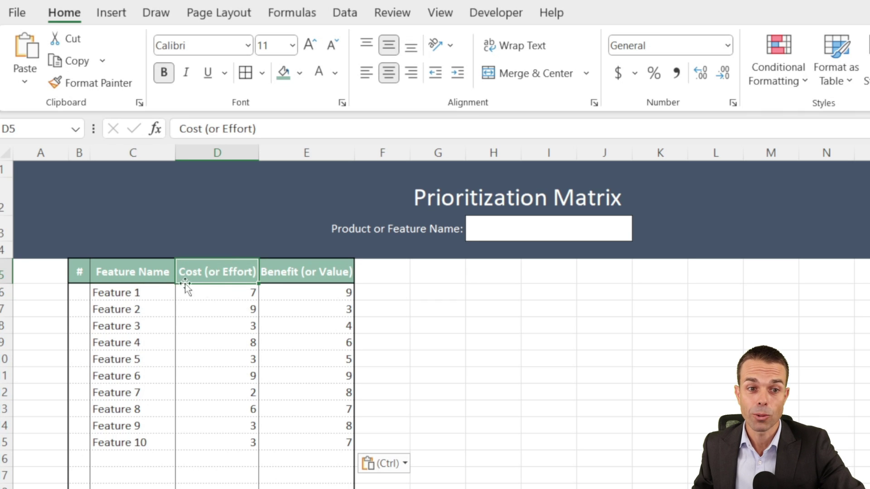
click(226, 293)
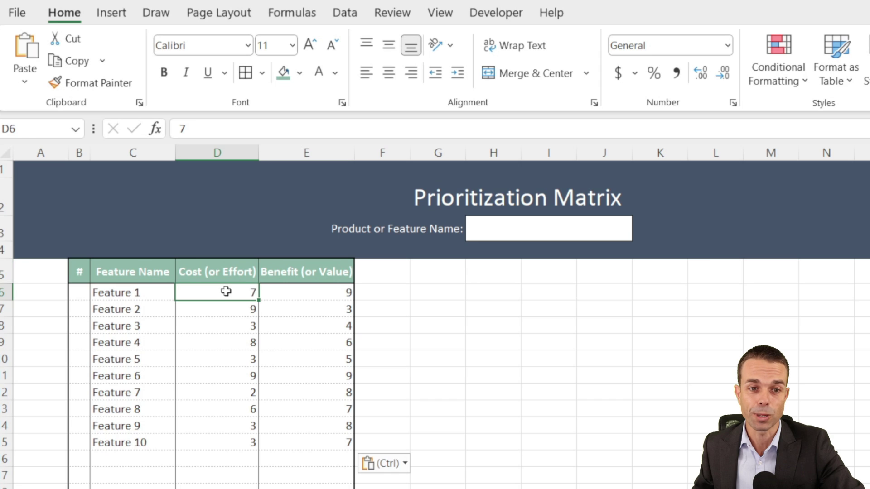
click(302, 270)
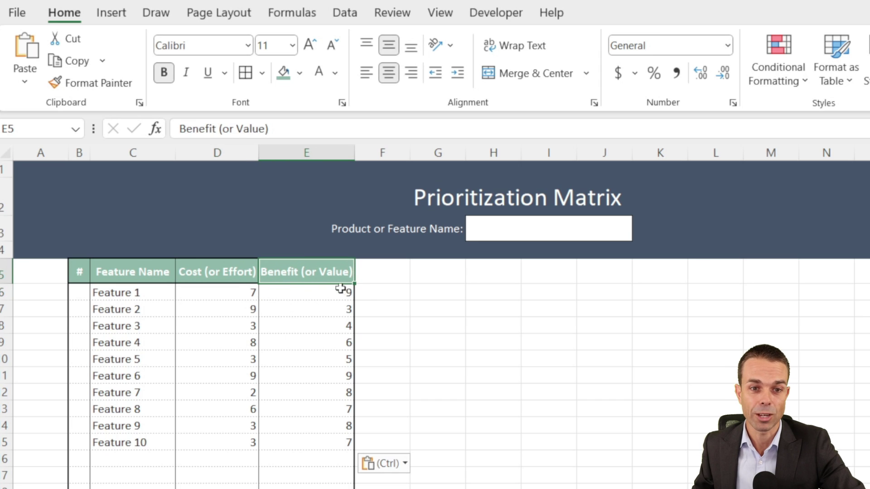
drag(235, 293, 317, 488)
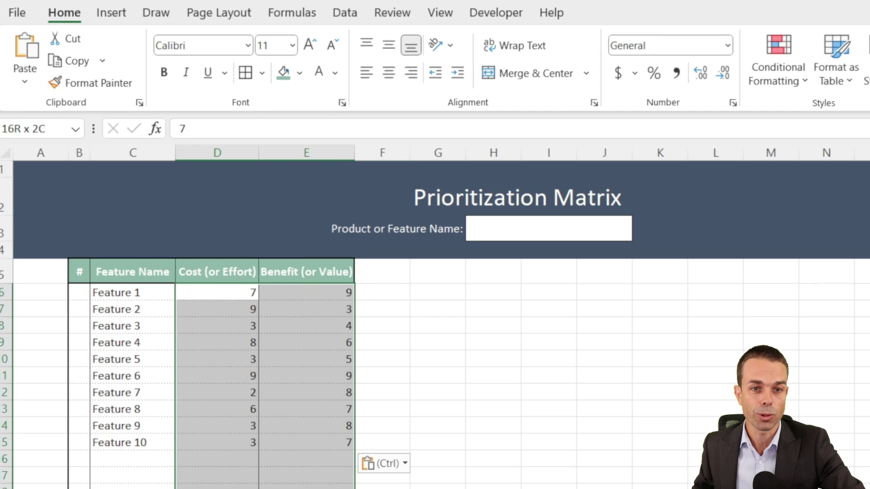
click(389, 45)
click(388, 72)
click(140, 296)
drag(140, 297, 181, 472)
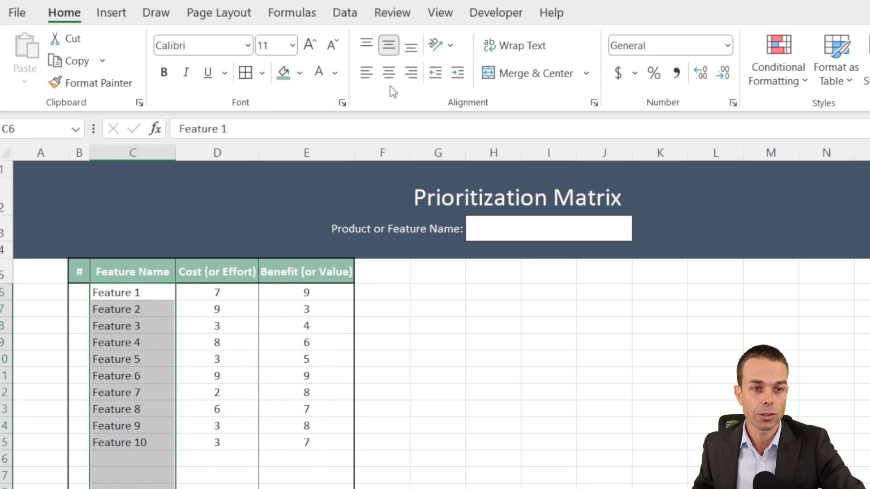
click(389, 72)
Number the # column 1 to 10 and centre the row numbers.
key(Left)
text(1)
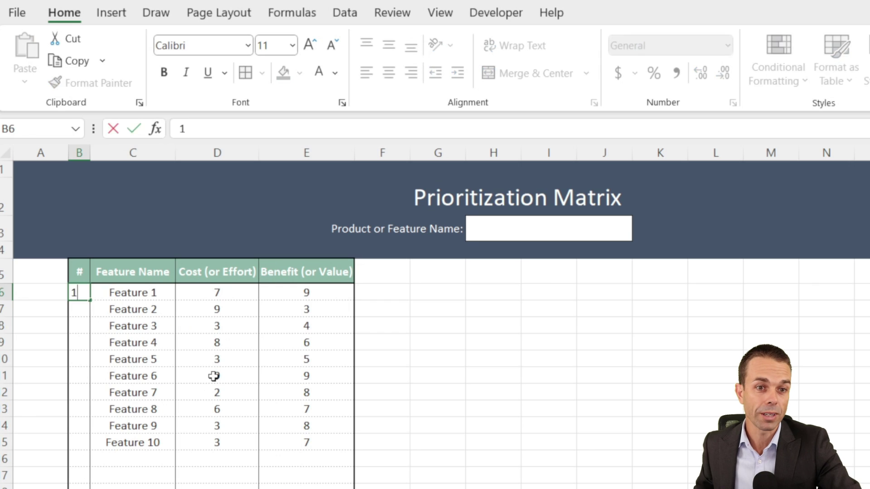
text( 2 3 4 5 6)
drag(79, 292, 79, 487)
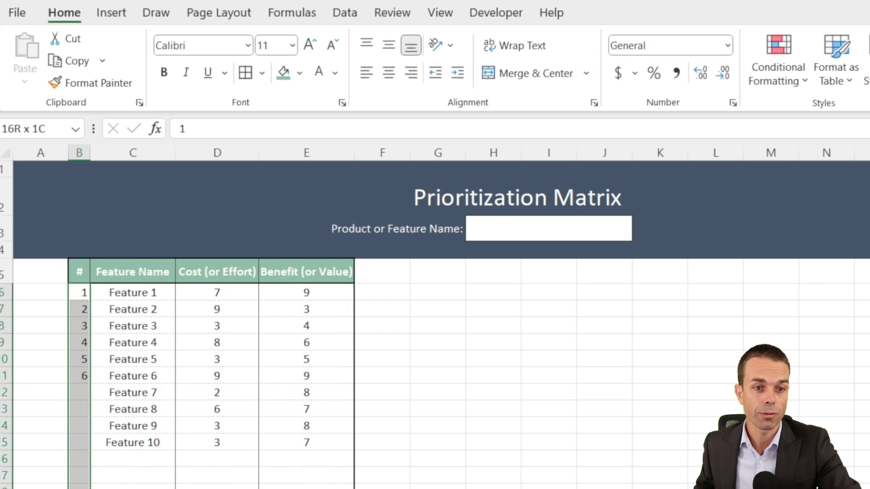
key(alt+h)
key(a)
key(c)
click(122, 393)
key(Left)
text(7 8 9 10)
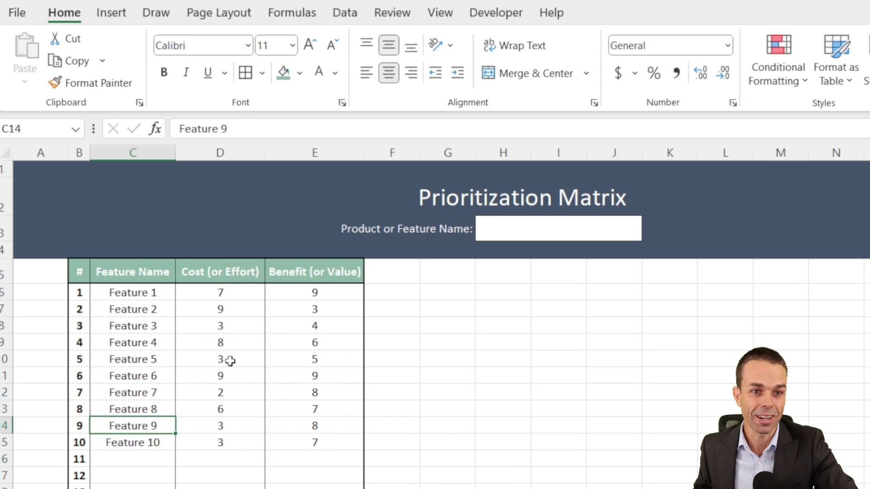
Insert a scatter chart from C6:E15, place it beside the table, and delete its legend.
click(114, 292)
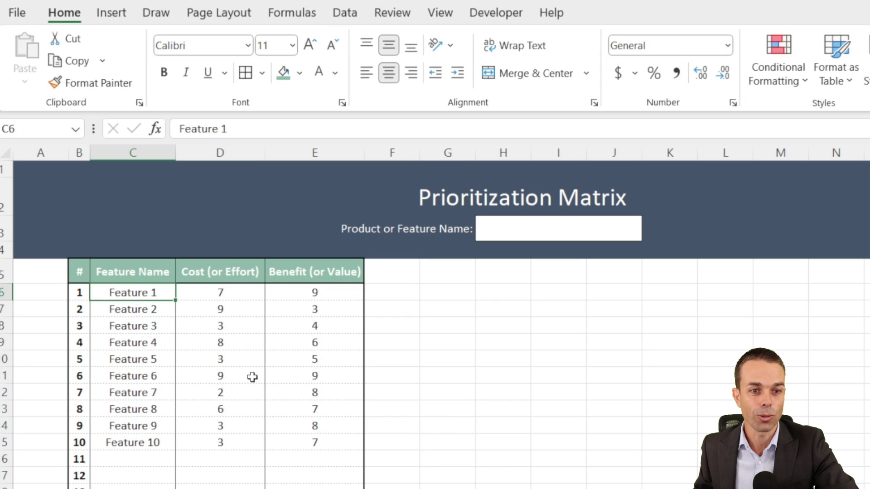
shift+click(348, 449)
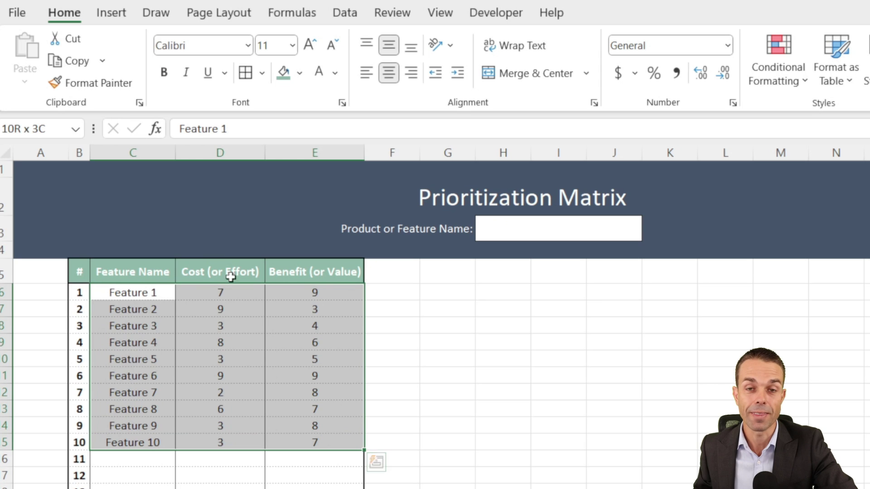
click(111, 12)
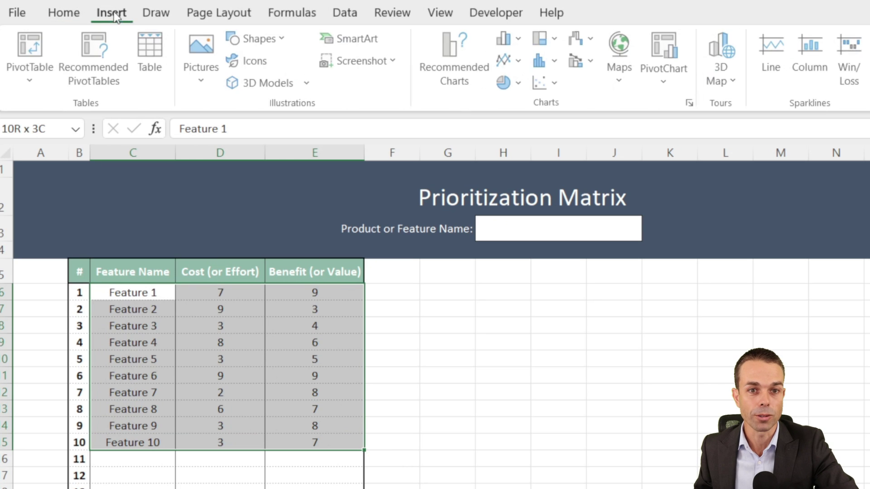
click(561, 84)
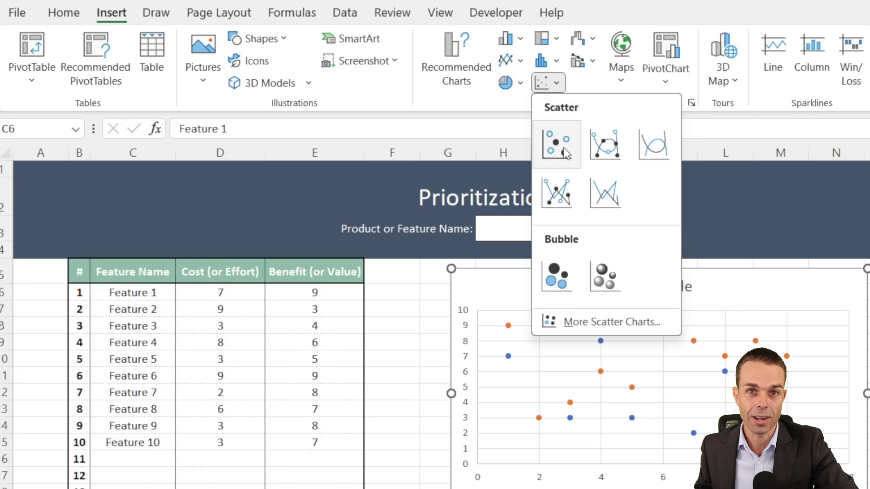
drag(541, 248, 502, 266)
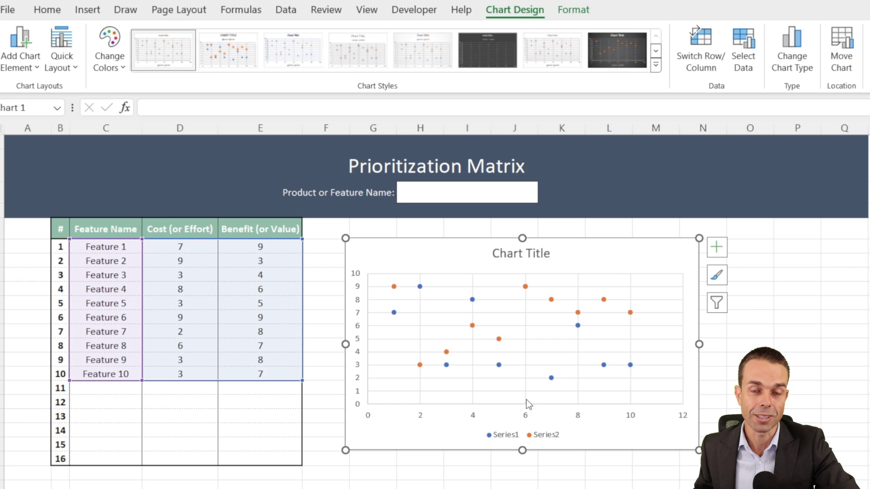
click(508, 439)
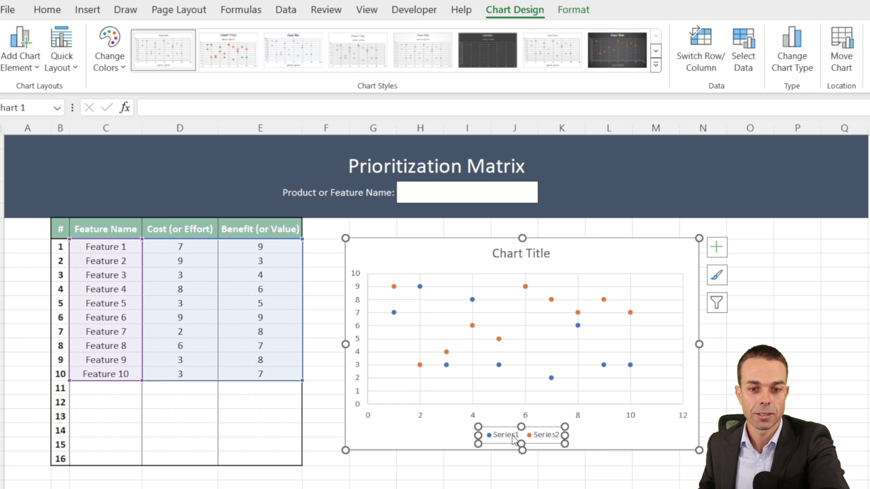
key(Delete)
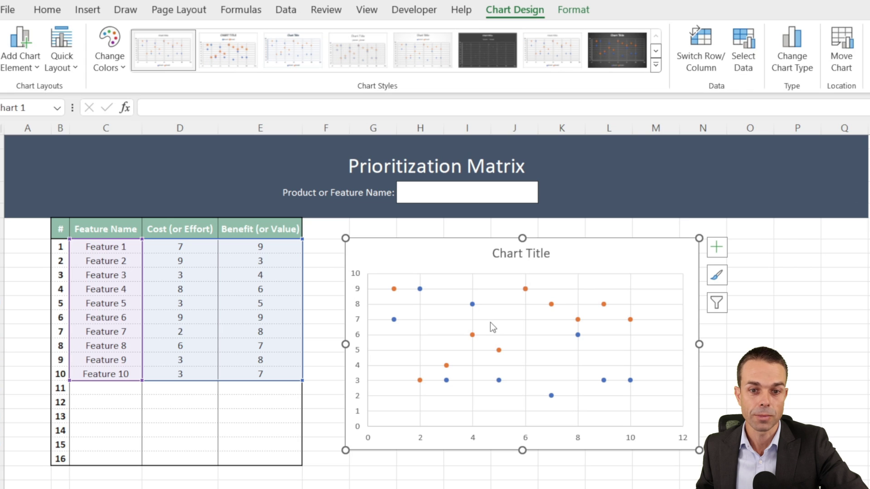
Remove Series2 from the chart's data source.
right_click(460, 255)
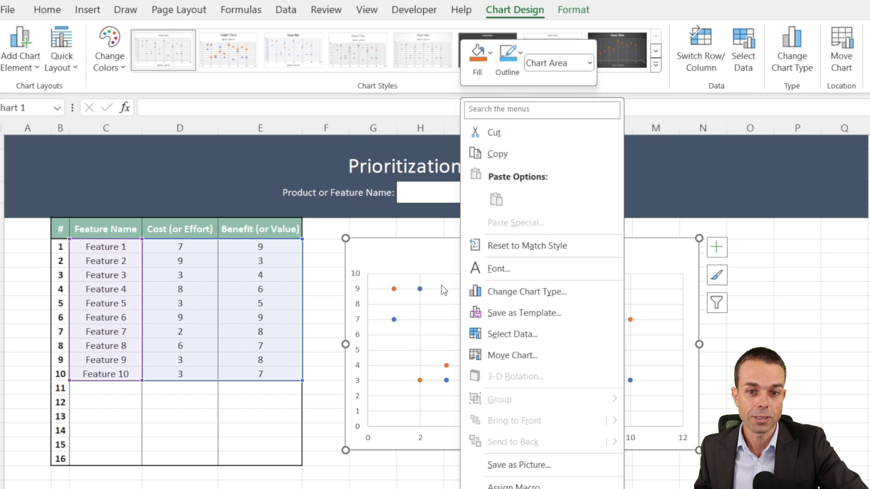
click(387, 328)
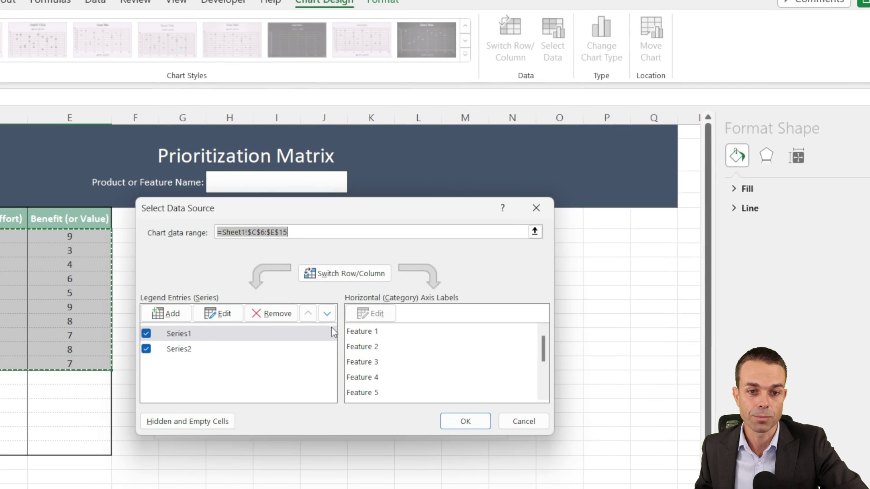
drag(306, 211, 462, 219)
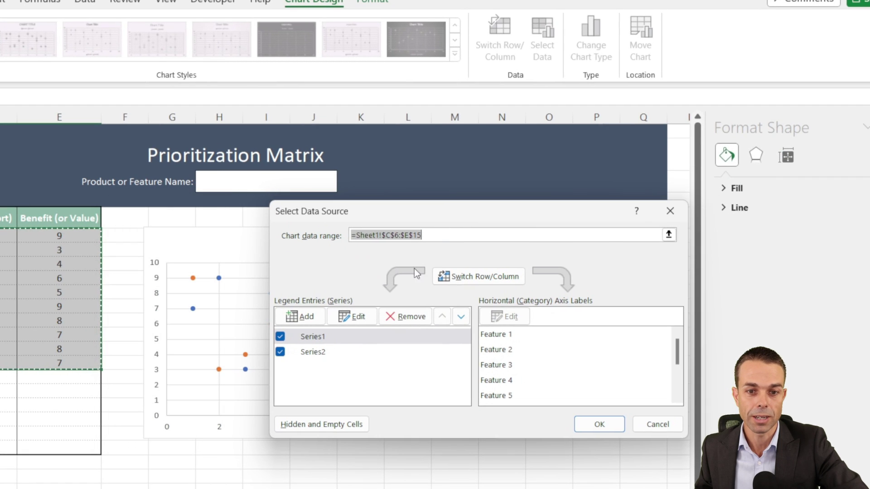
click(315, 352)
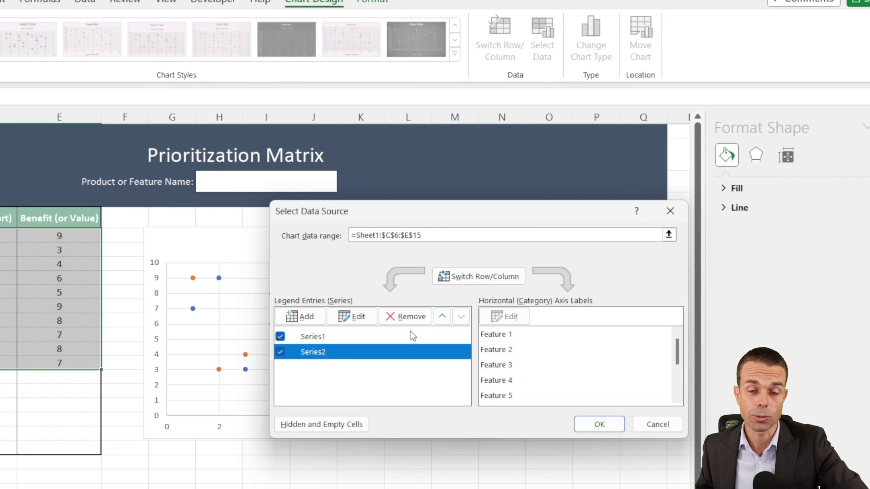
click(418, 321)
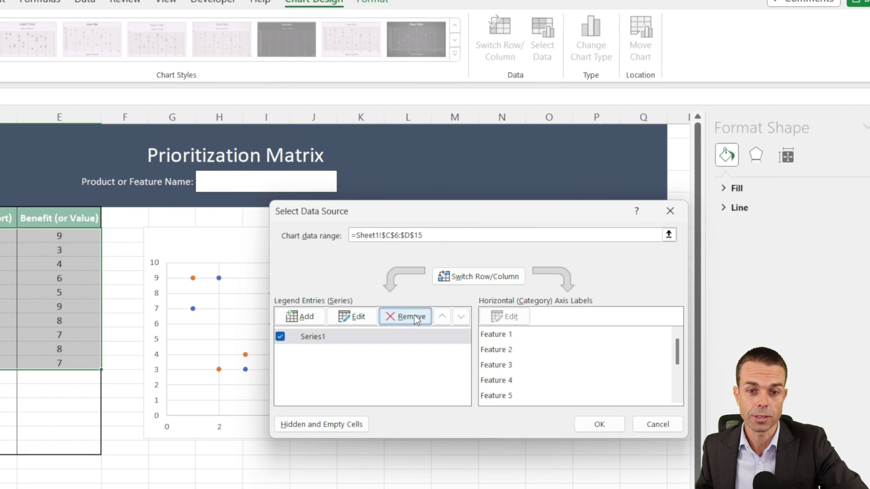
Set Series1 X values to D6:D15 and Y values to E6:E15.
click(309, 340)
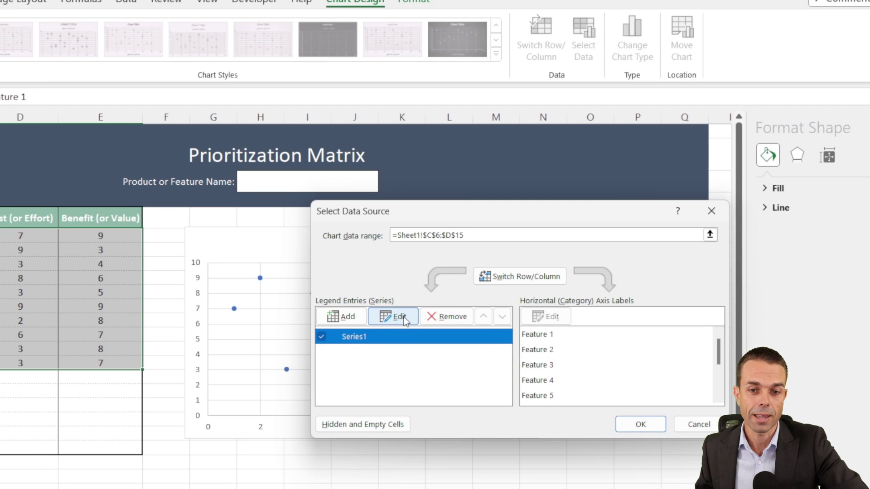
click(362, 318)
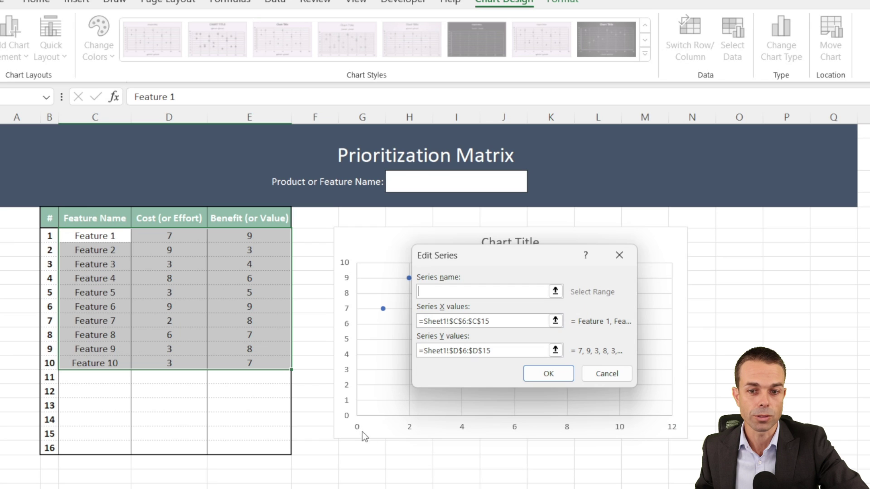
click(504, 322)
drag(498, 322, 418, 322)
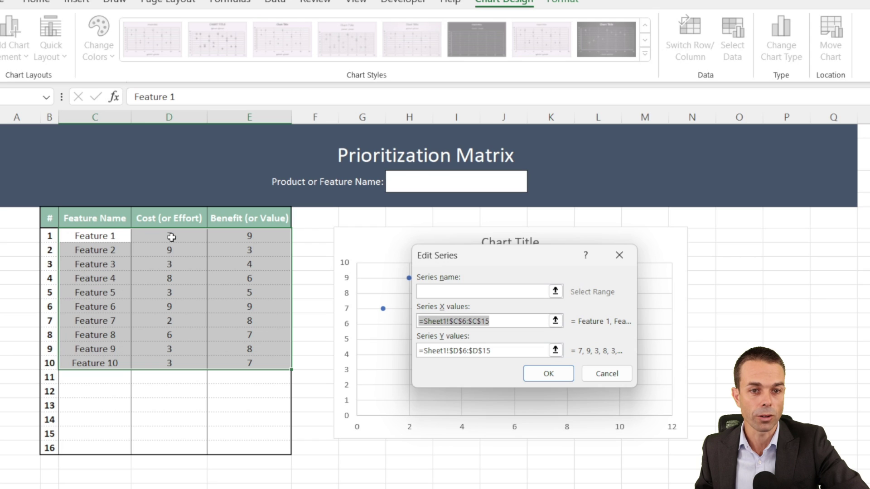
drag(169, 237, 168, 363)
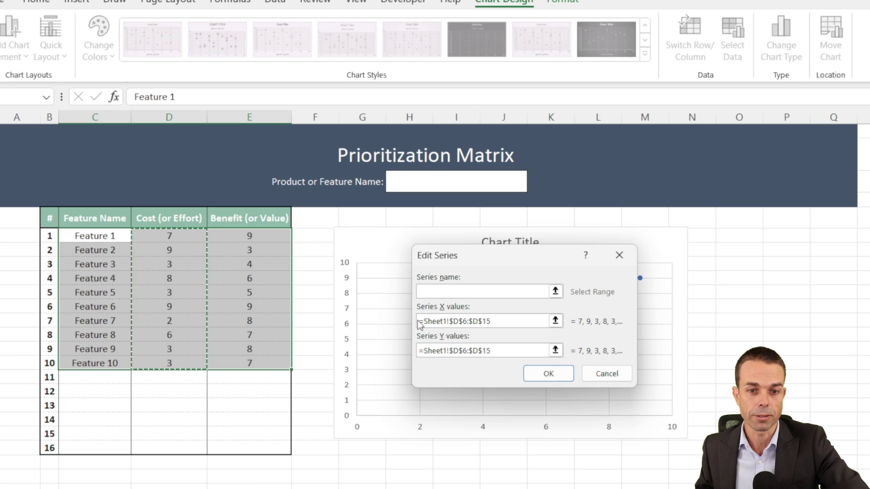
click(521, 350)
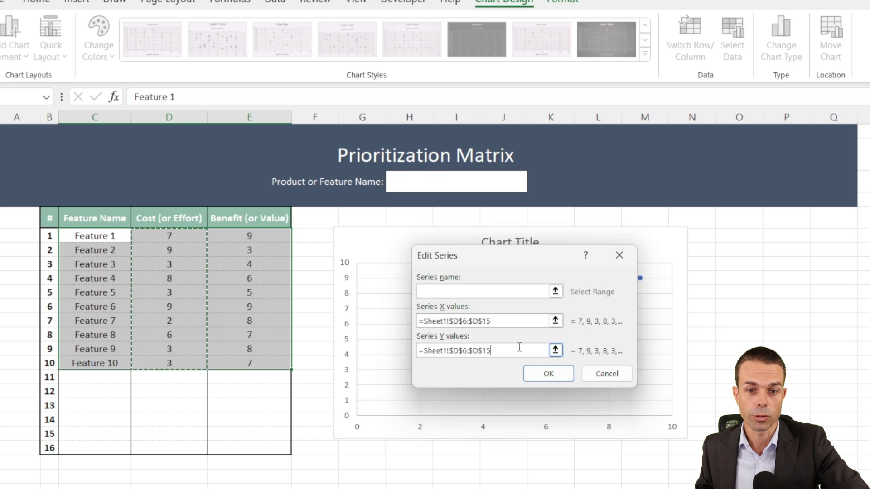
drag(518, 350, 417, 350)
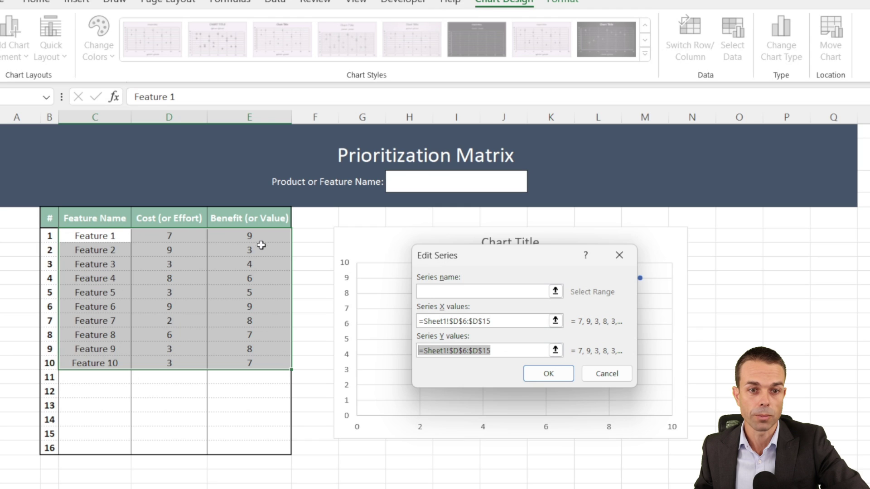
drag(255, 236, 256, 367)
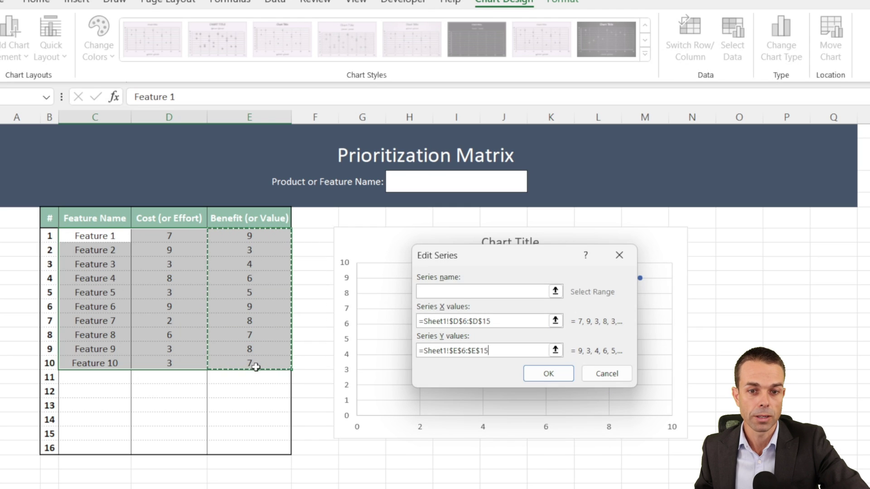
click(547, 373)
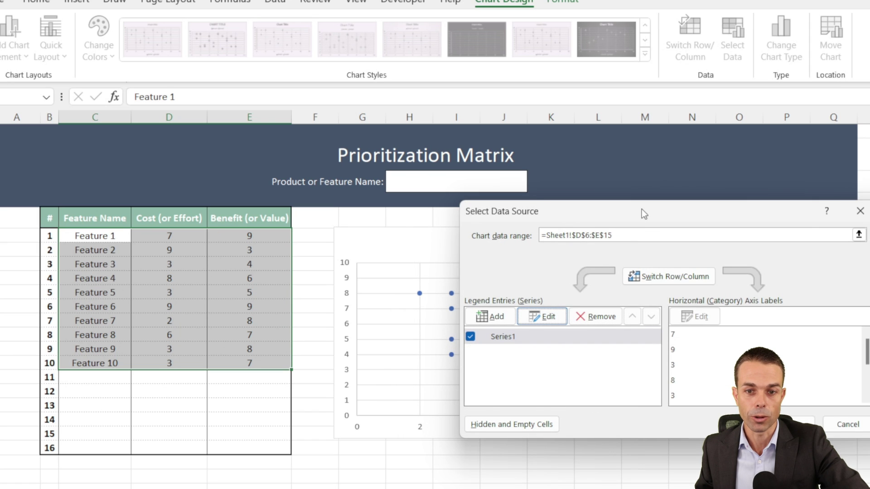
drag(643, 213, 530, 197)
click(677, 409)
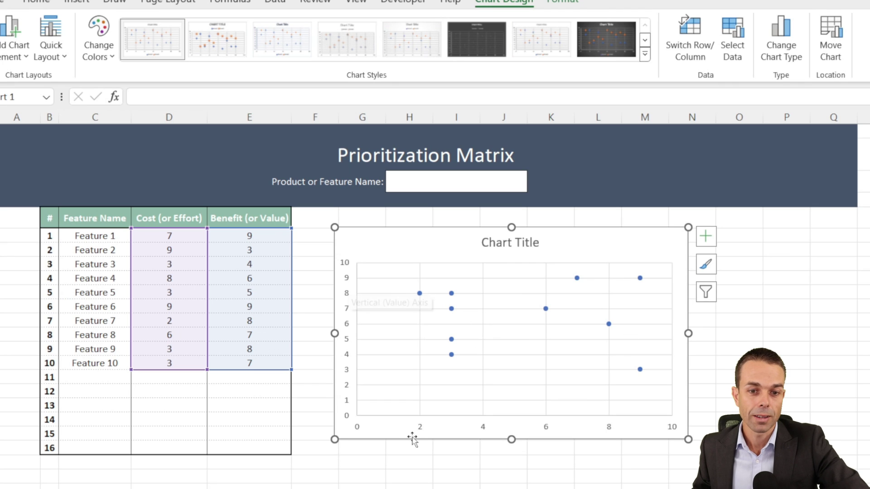
Set the horizontal axis maximum to 10 and its major unit to 1.0.
click(422, 428)
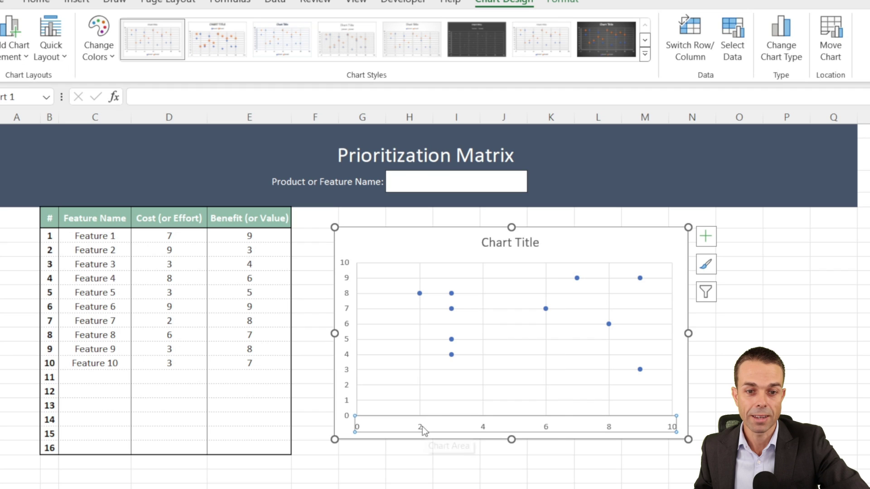
right_click(421, 428)
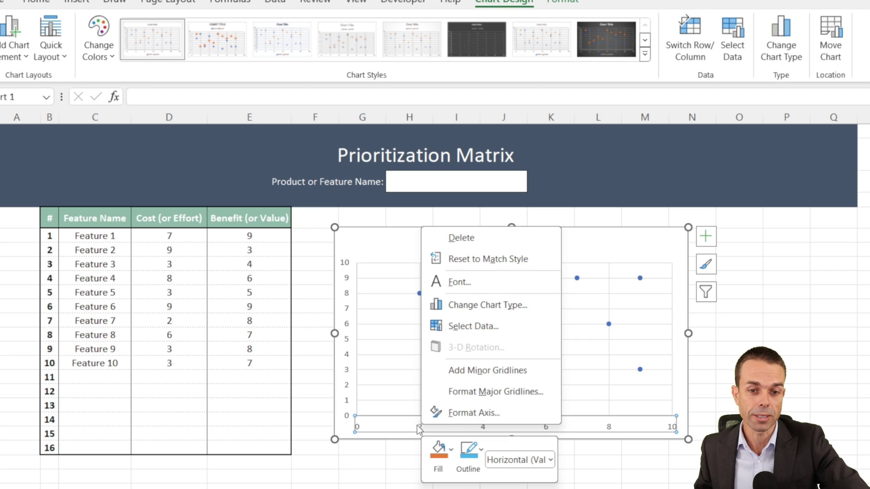
click(471, 418)
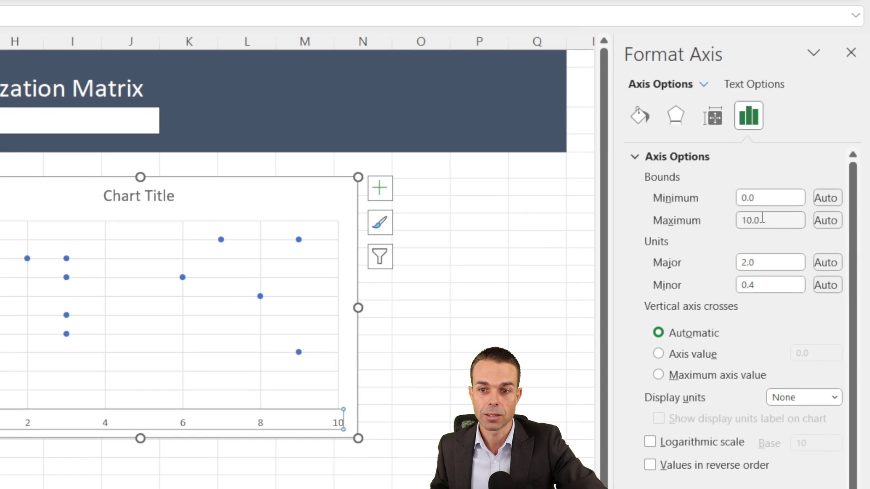
drag(816, 230, 783, 237)
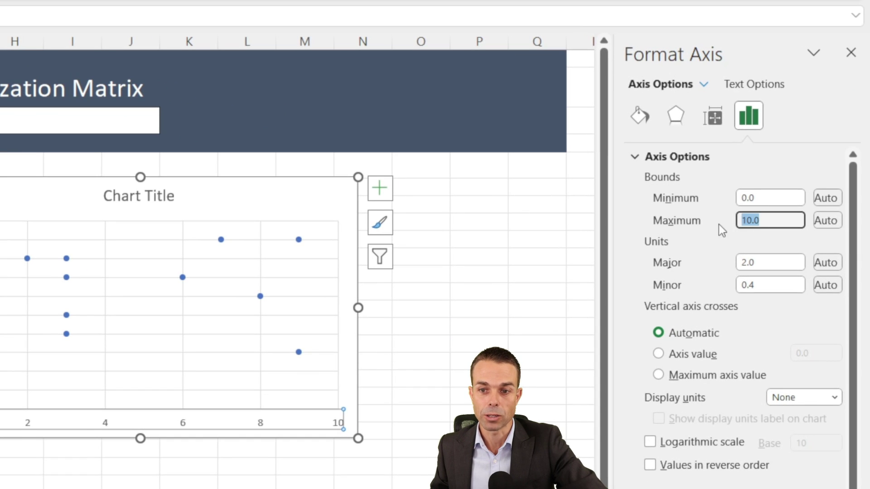
text(10)
click(763, 262)
double_click(763, 262)
text(1.0)
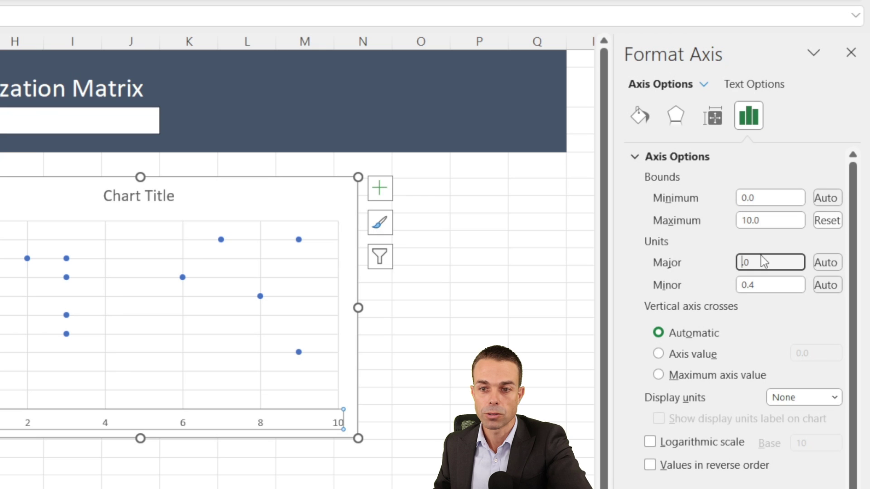
click(747, 280)
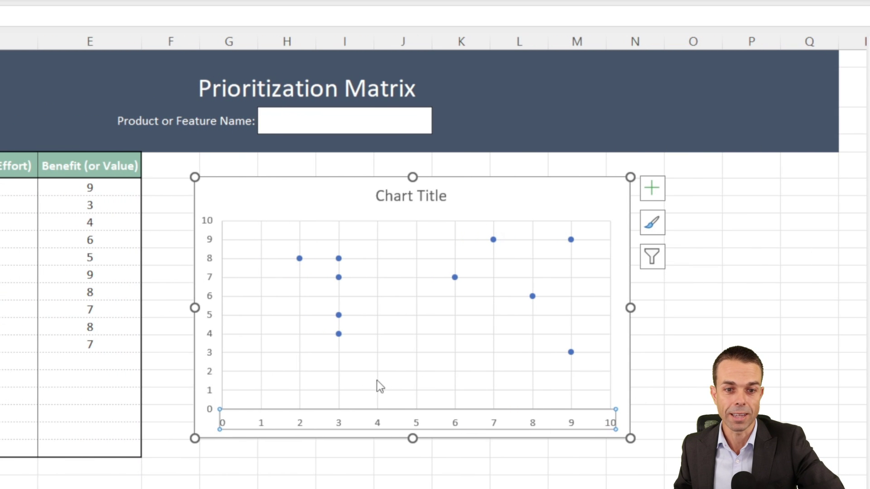
Move and enlarge the chart, then link its title to cell H3 with =H3.
drag(479, 177, 435, 157)
drag(585, 418, 703, 488)
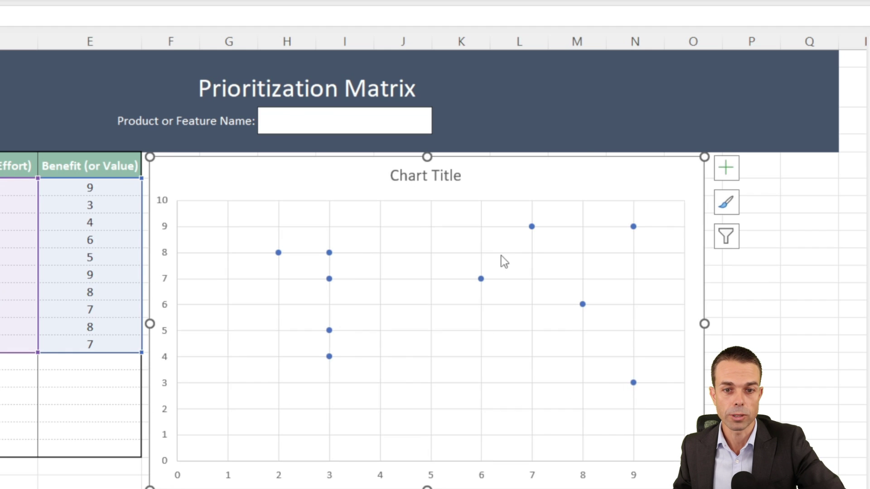
click(427, 175)
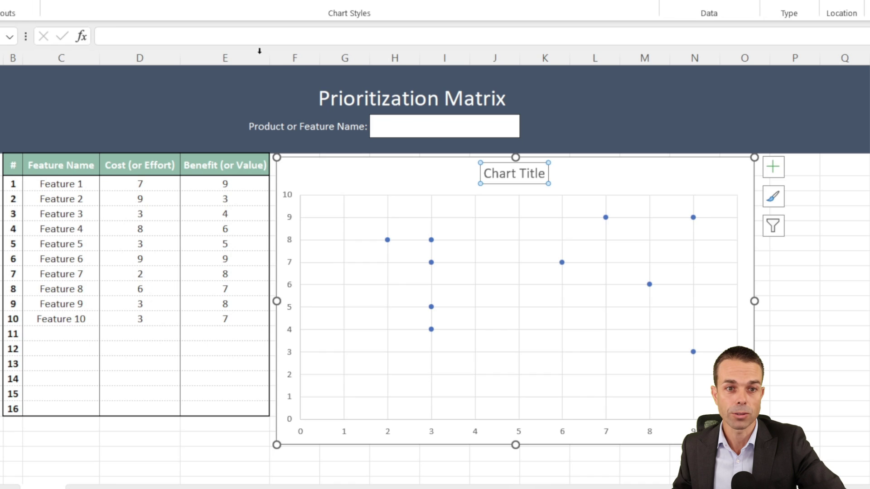
click(224, 35)
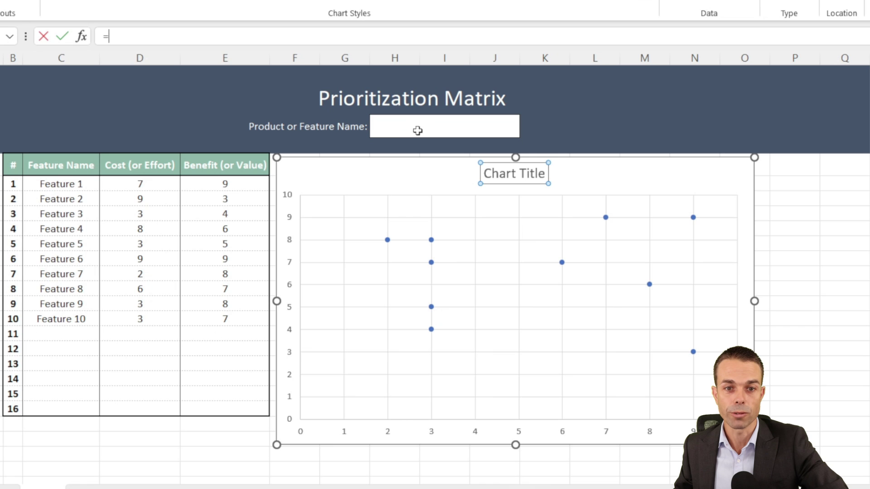
click(417, 129)
key(Return)
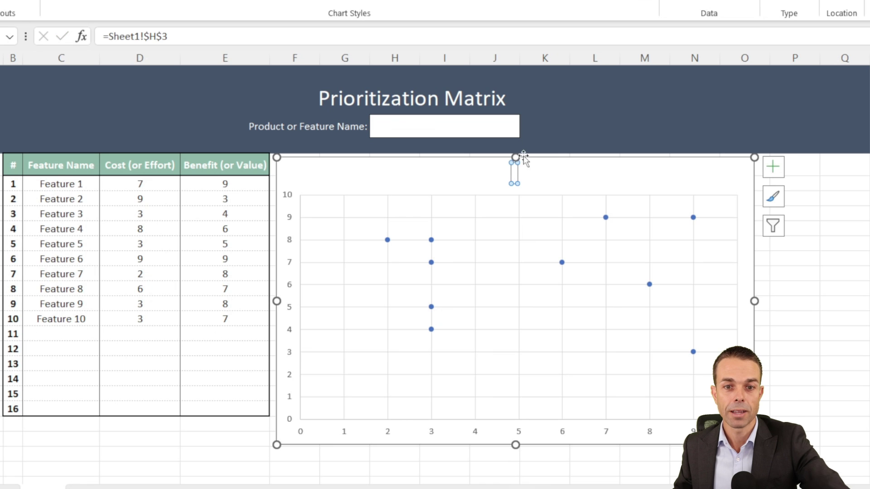
Enter 'Project Excellence' in H3 so the chart title reads Project Excellence.
click(410, 130)
text(P)
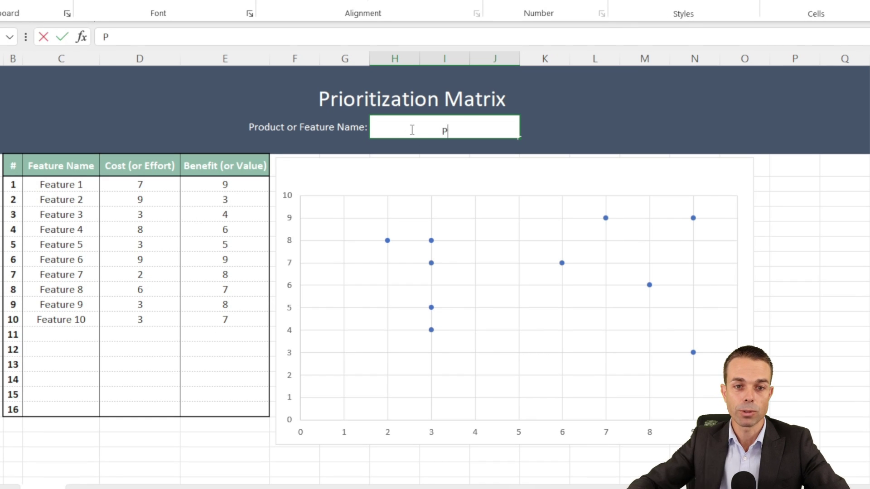
text(roject Excellence)
click(550, 125)
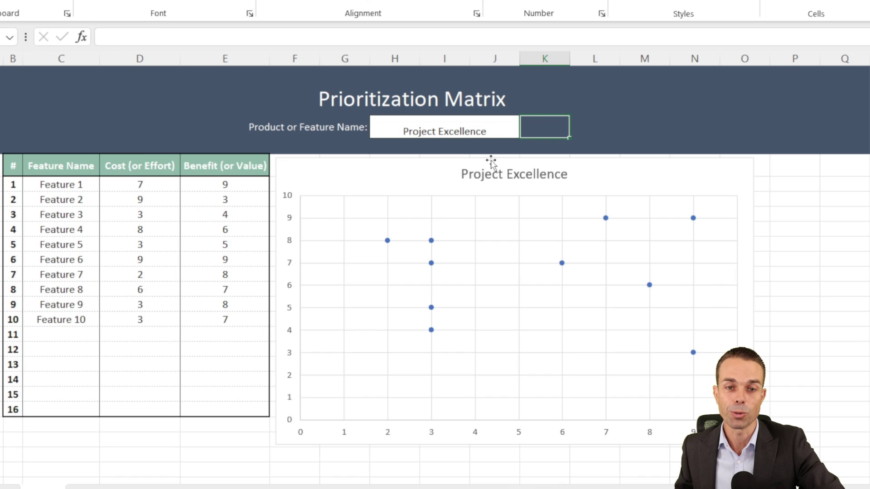
click(461, 130)
click(388, 242)
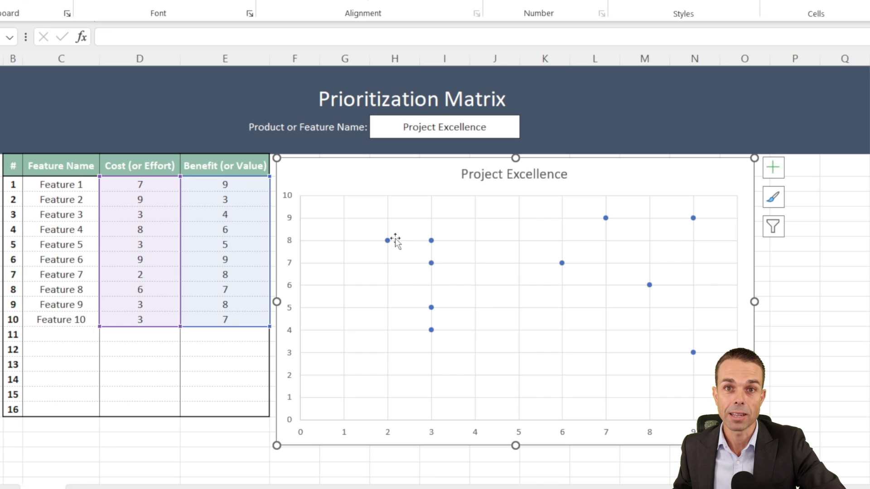
click(387, 241)
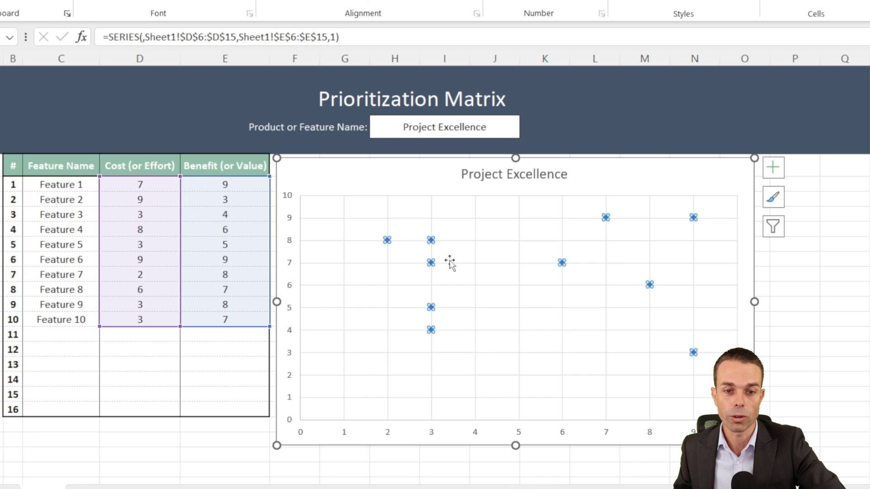
Add data labels showing each point's benefit value to the scatter series.
right_click(388, 241)
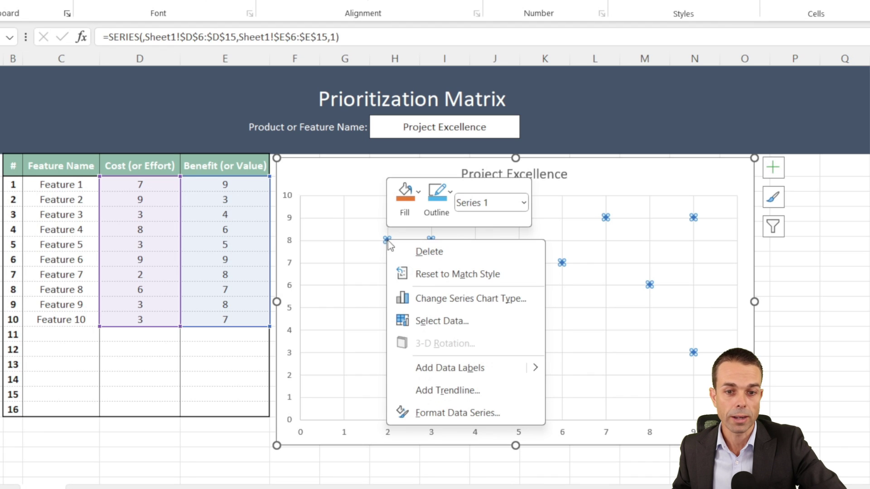
click(457, 371)
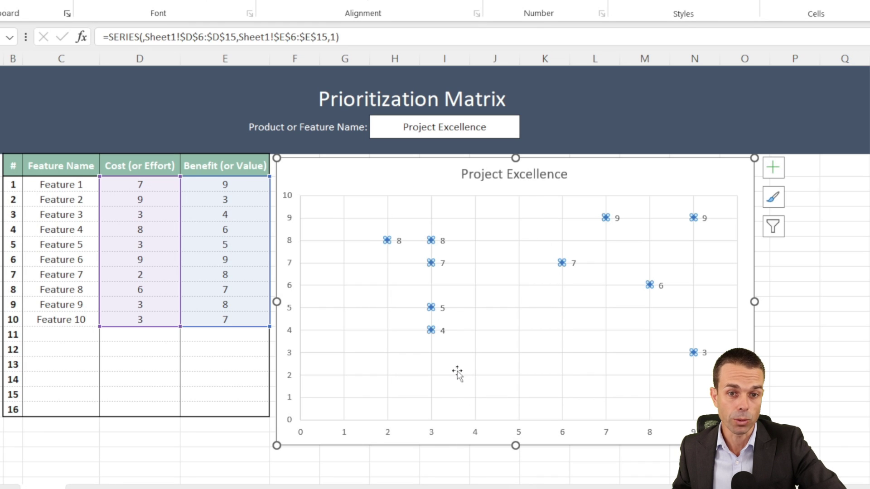
click(399, 241)
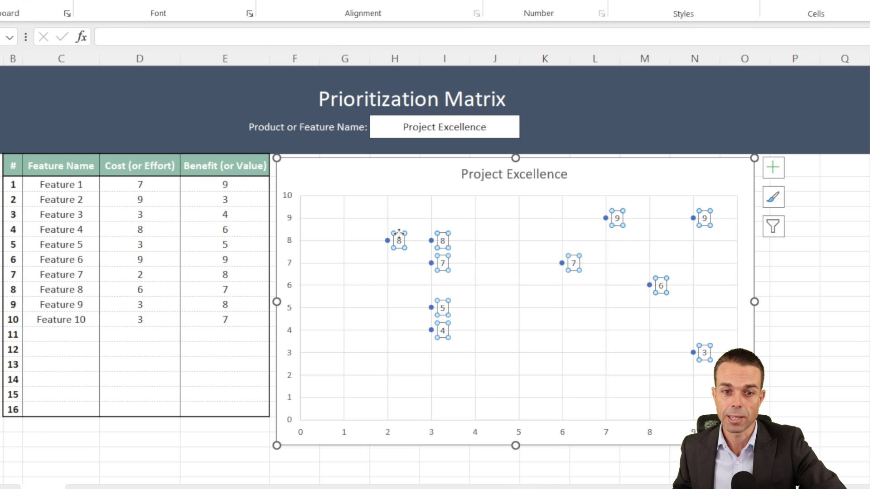
right_click(398, 234)
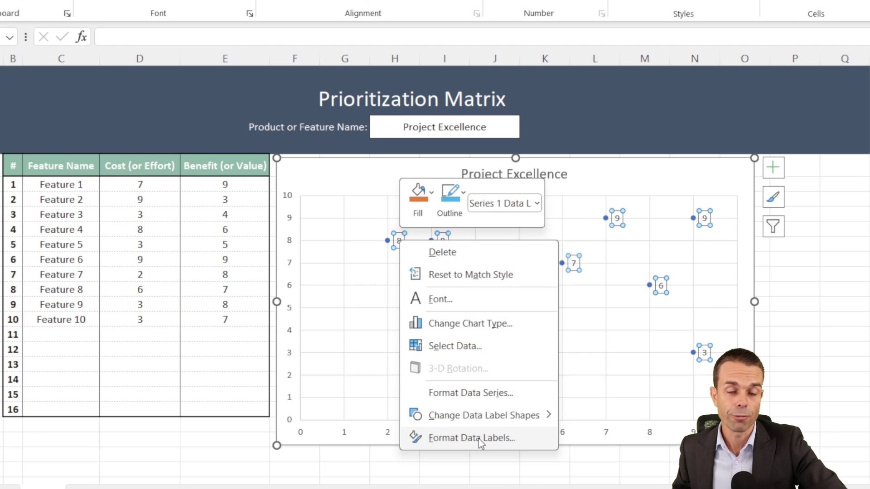
key(Escape)
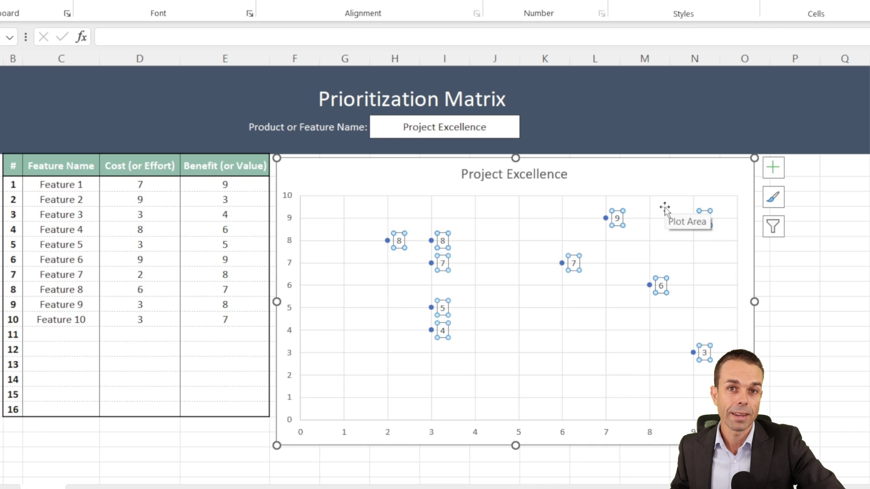
Set the data labels to take Value From Cells using C6:C15 (Feature 1 to Feature 10).
double_click(703, 211)
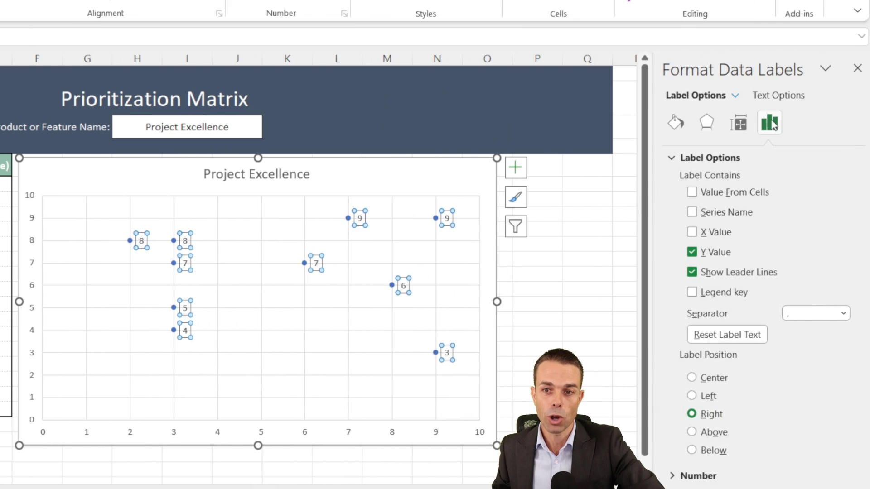
click(692, 193)
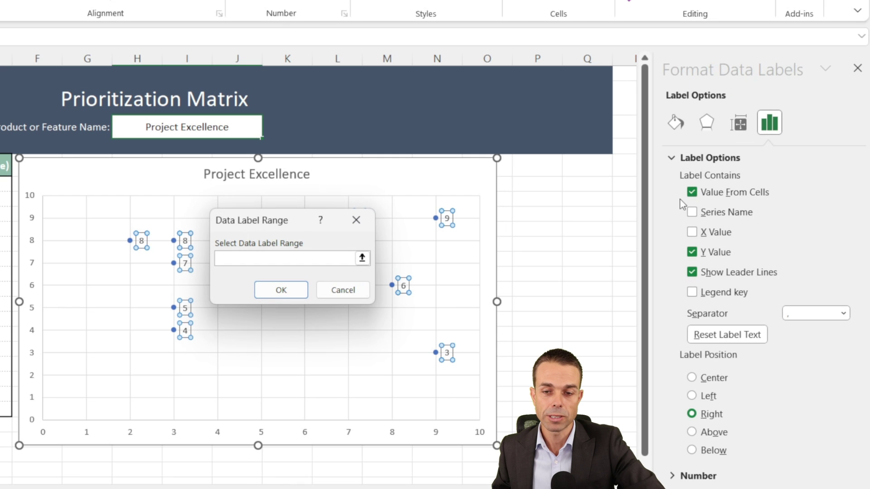
click(68, 184)
drag(68, 184, 67, 318)
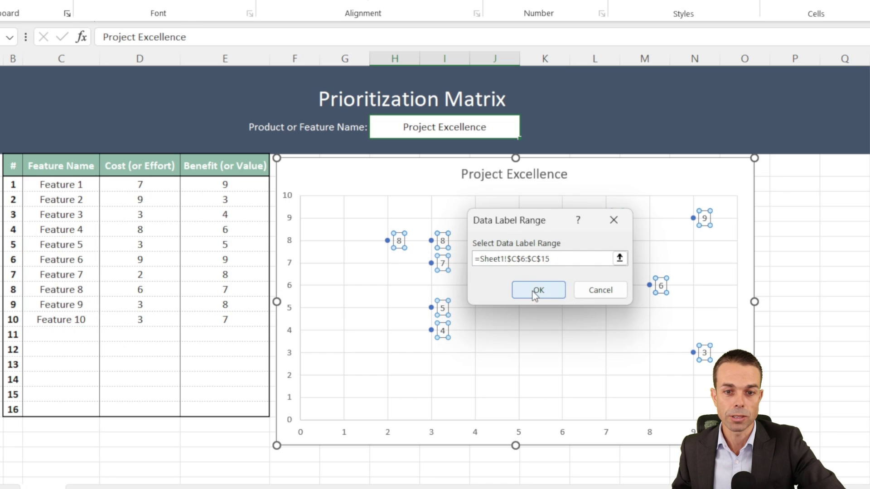
click(537, 290)
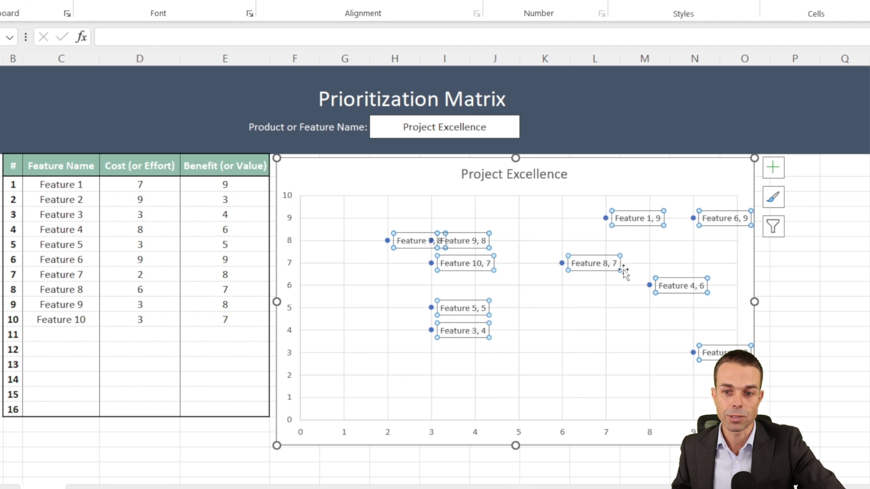
Remove the benefit values from the labels and position them Left of each point.
double_click(508, 256)
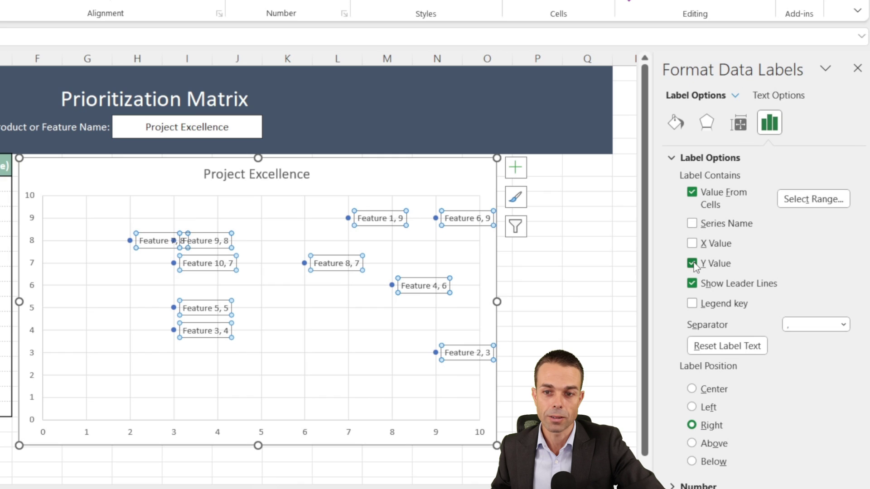
click(692, 265)
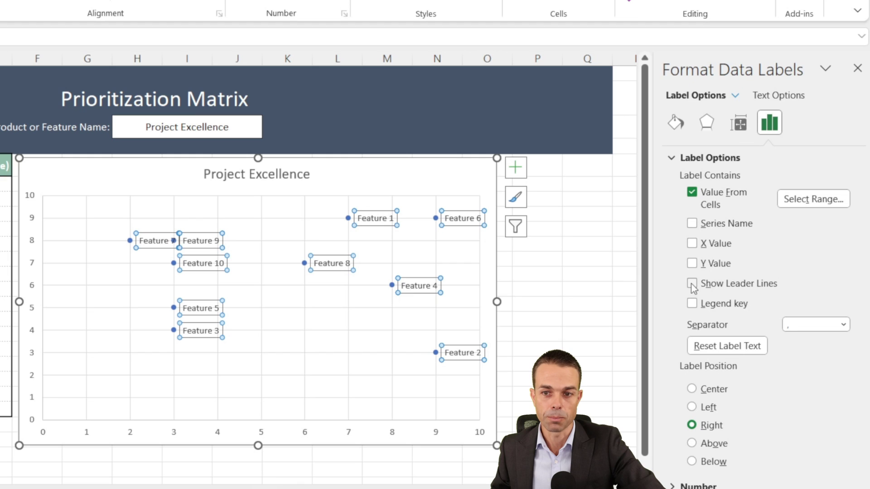
click(692, 408)
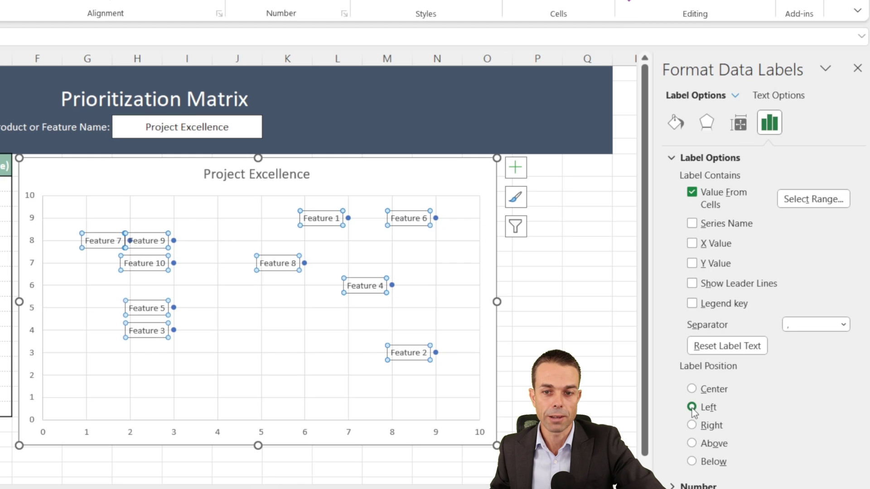
click(691, 425)
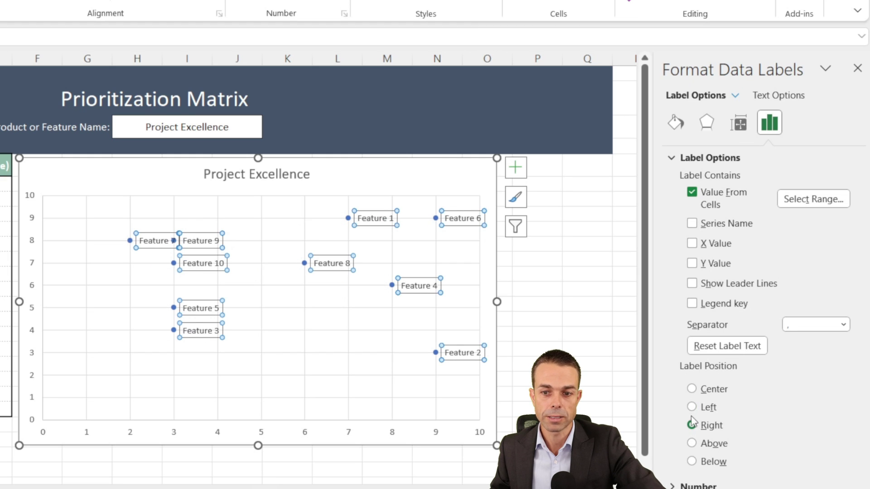
click(692, 443)
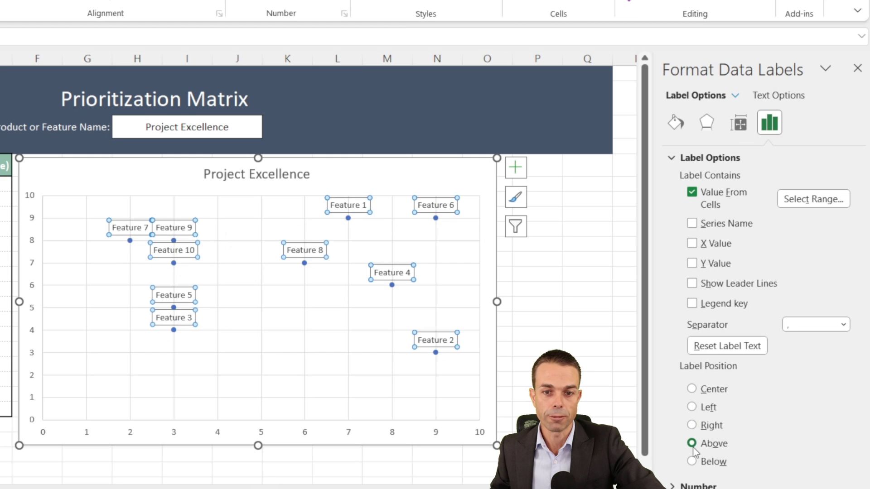
click(691, 407)
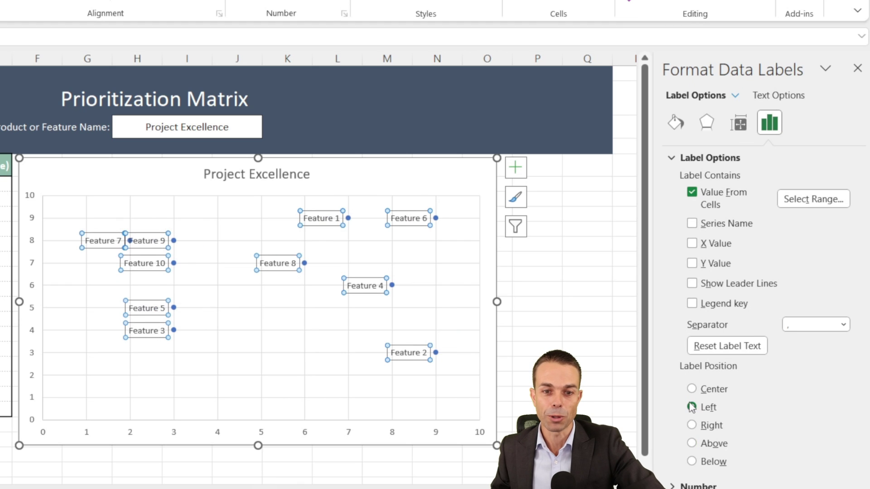
click(167, 243)
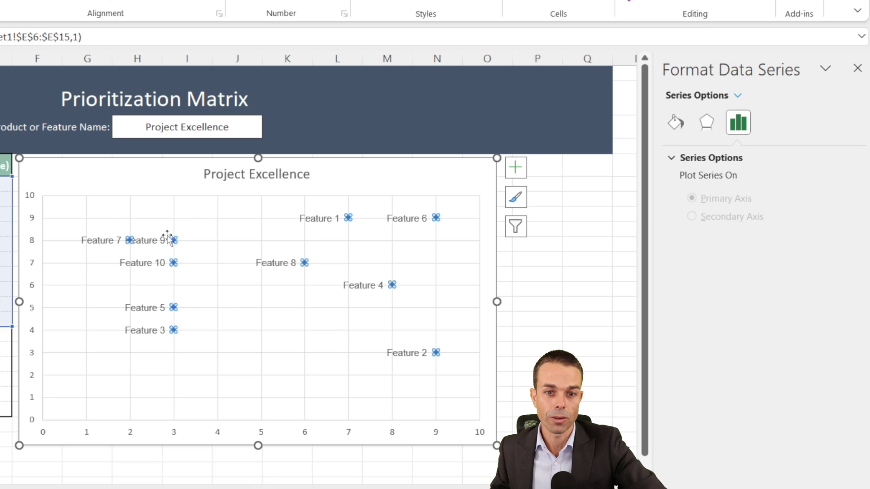
Make the series markers built-in circles at size 8.
click(676, 126)
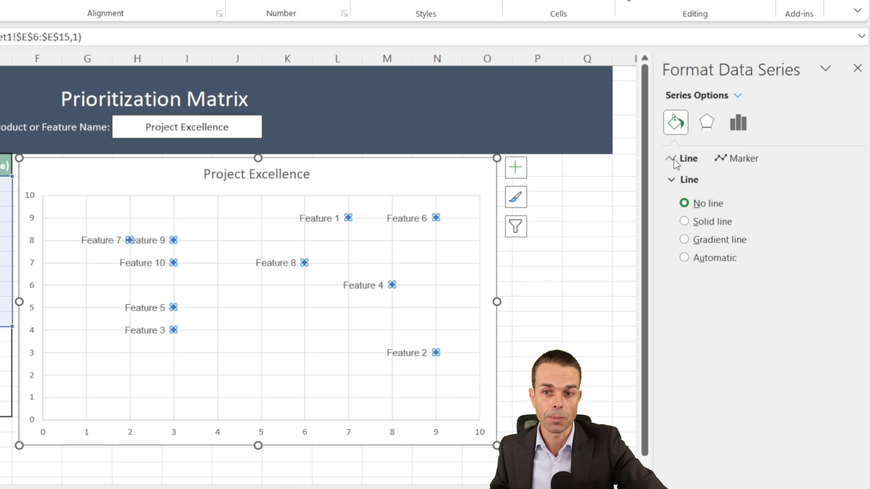
click(738, 162)
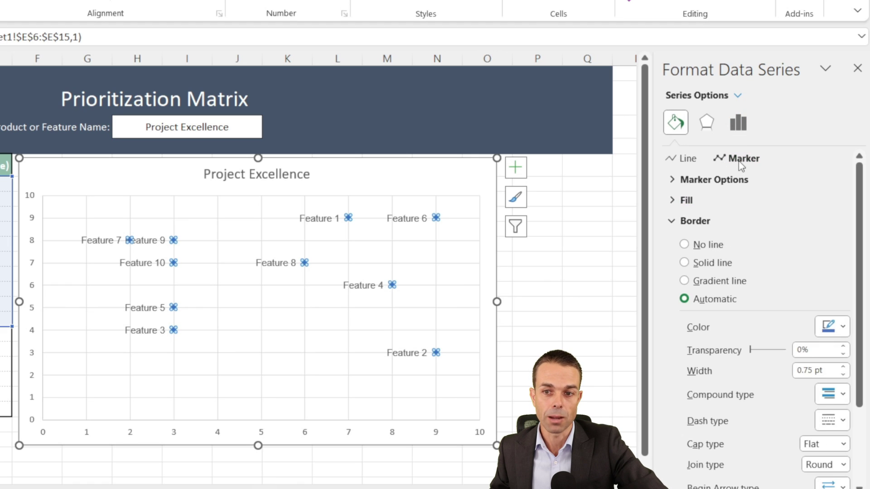
click(676, 183)
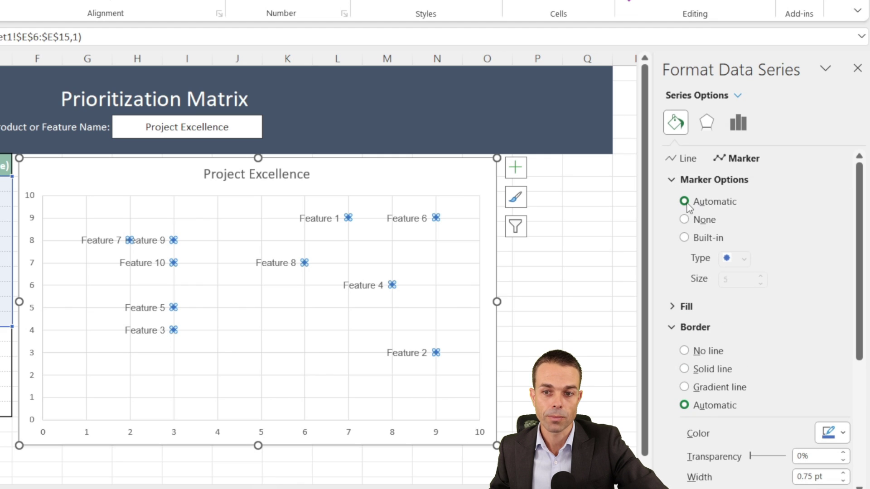
click(684, 239)
click(744, 260)
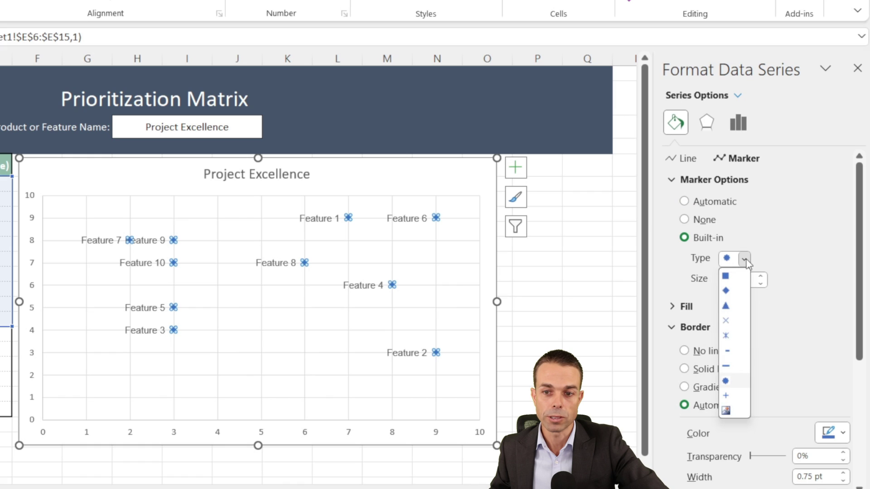
click(734, 380)
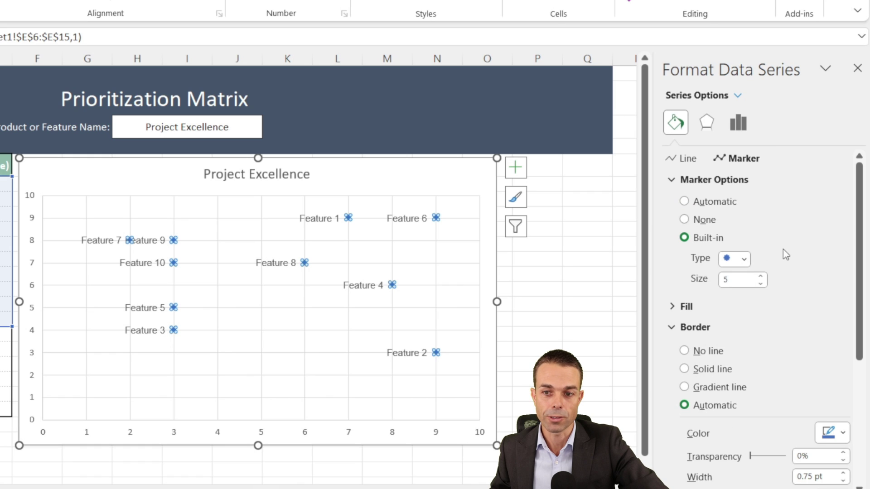
click(762, 276)
click(762, 277)
click(762, 276)
click(762, 276)
click(760, 284)
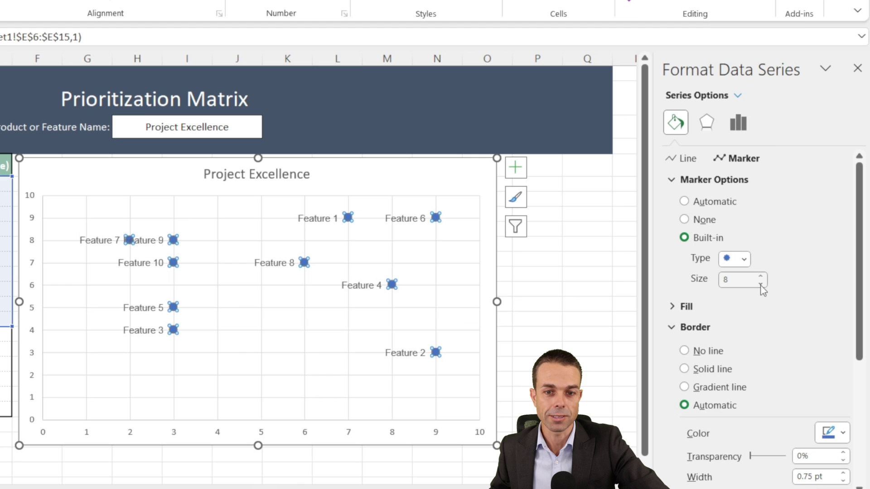
Remove the marker outline and give the markers a solid Blue-Gray, Text 2 fill.
click(684, 351)
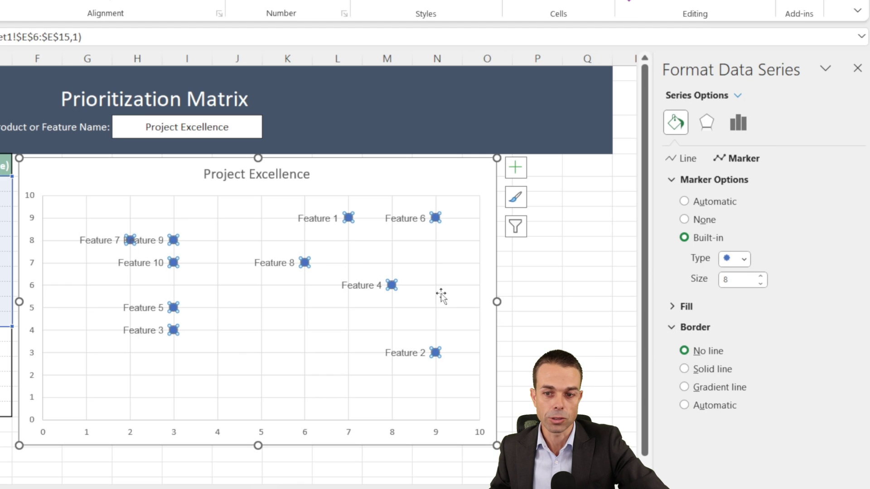
click(672, 308)
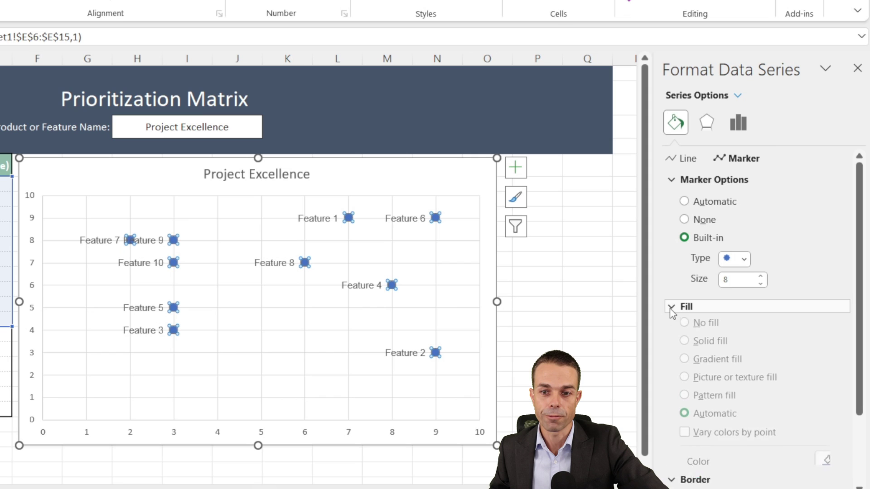
click(697, 351)
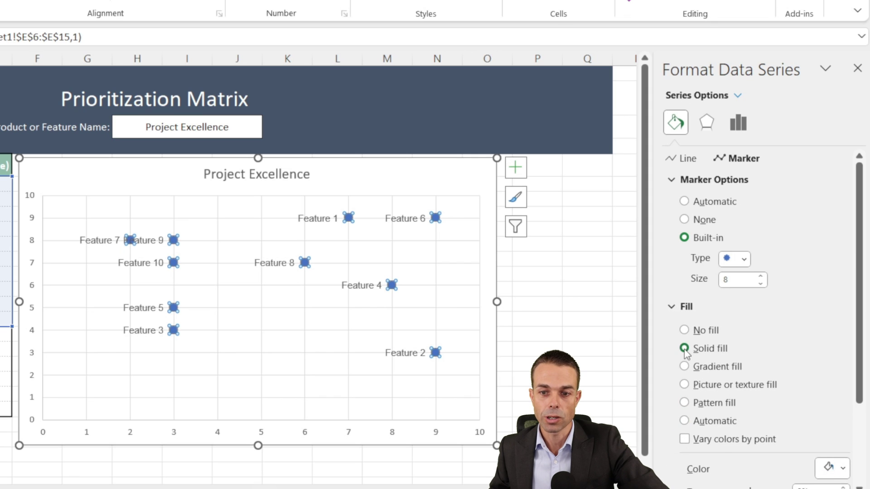
click(843, 469)
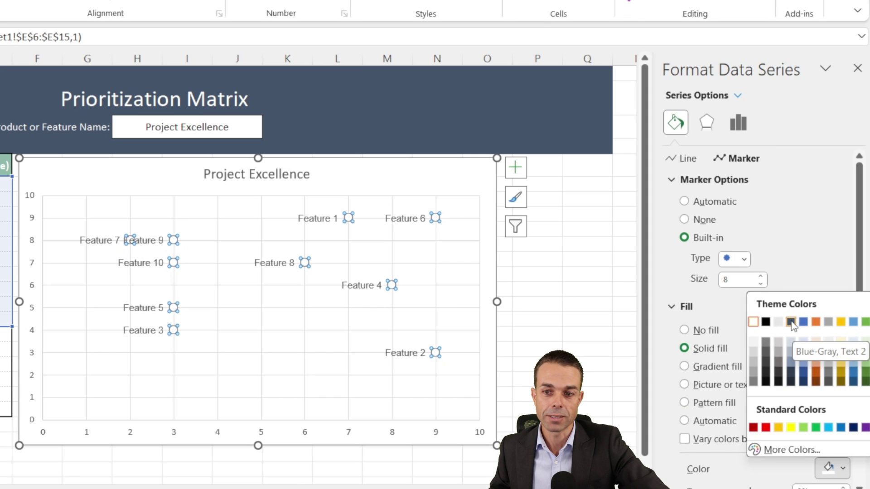
click(791, 323)
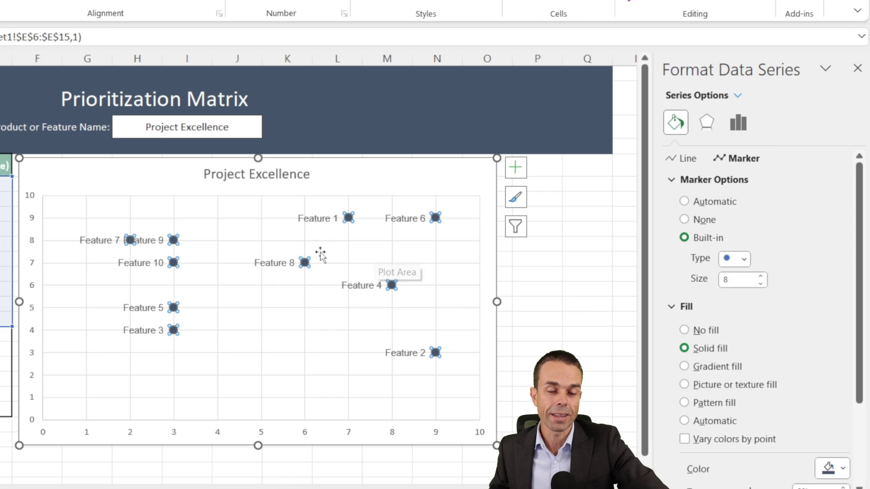
click(147, 161)
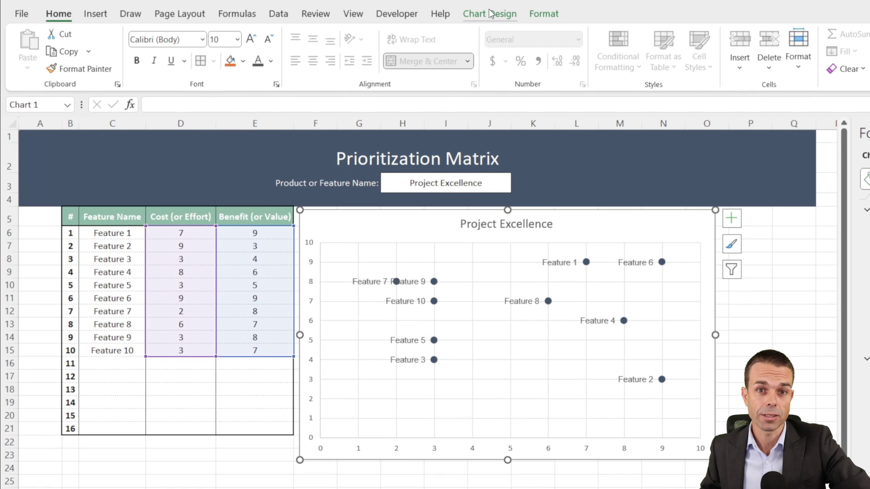
Add primary vertical and primary horizontal axis titles to the chart.
click(421, 0)
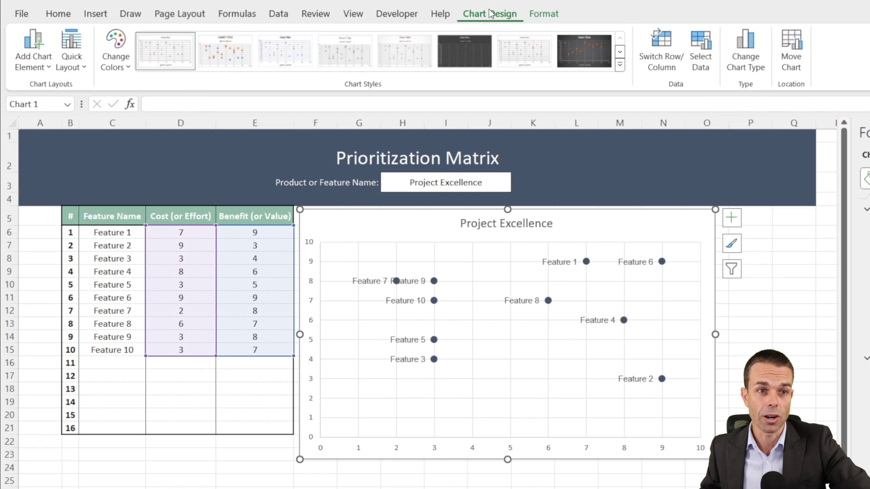
click(44, 67)
mouse_move(70, 112)
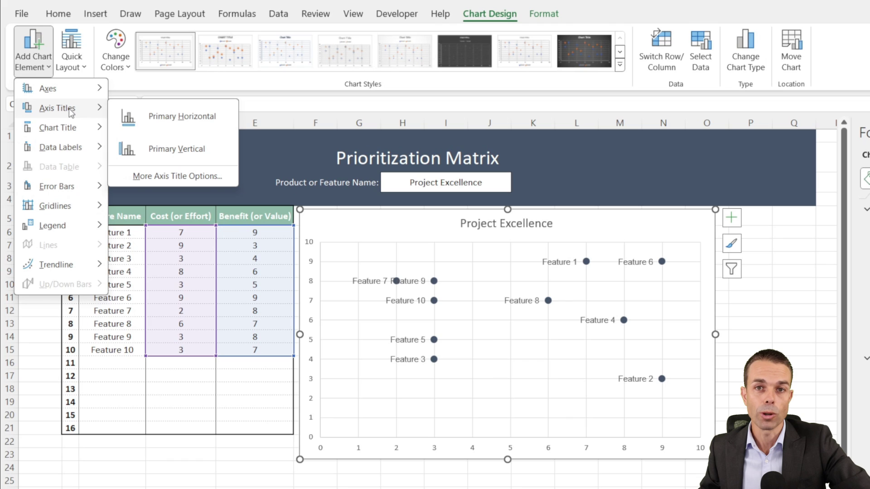
click(182, 153)
click(39, 67)
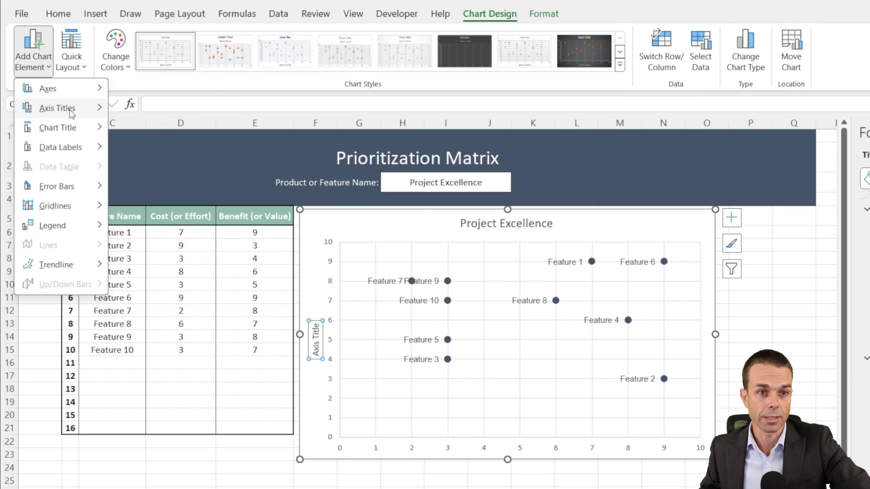
click(180, 120)
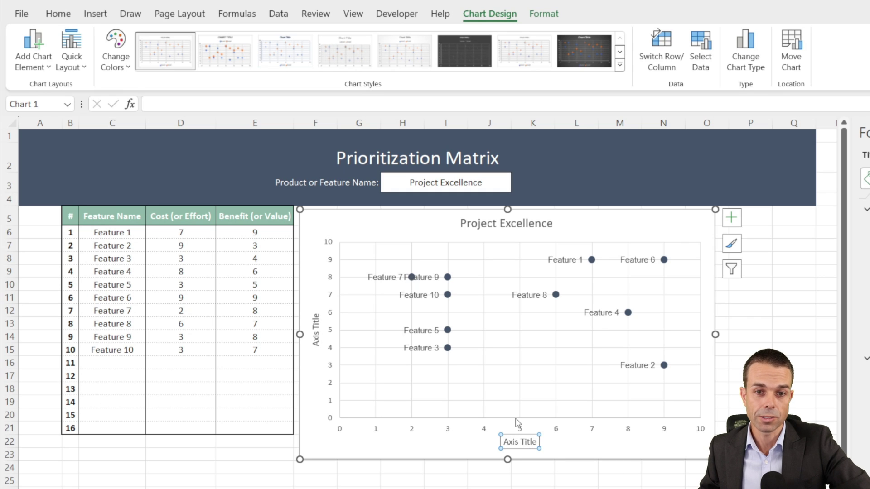
Link the horizontal axis title to E5 and the vertical axis title to D5.
click(223, 101)
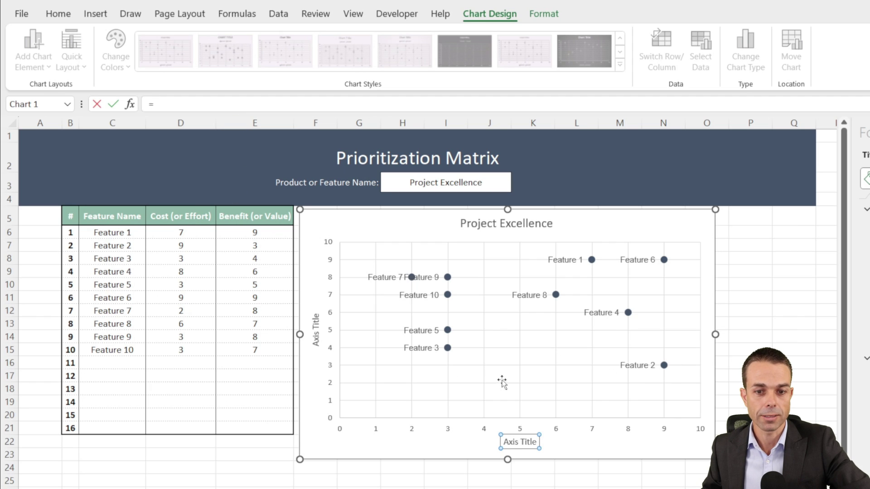
click(251, 216)
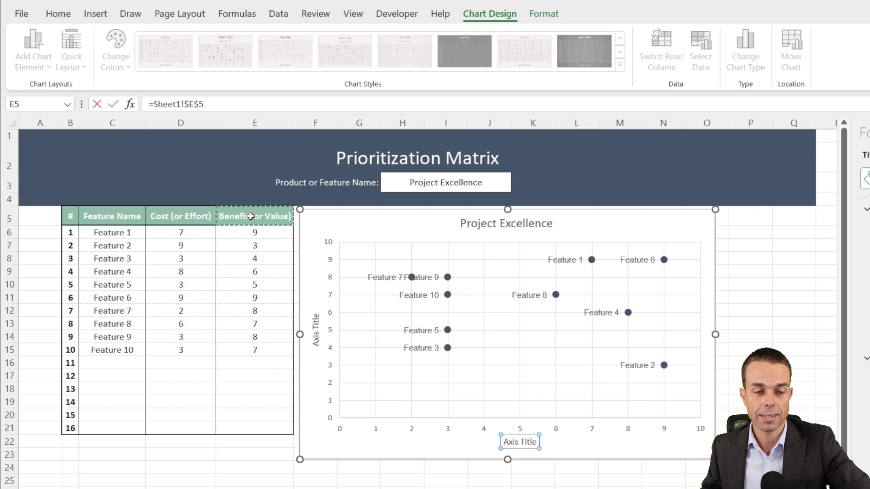
key(Return)
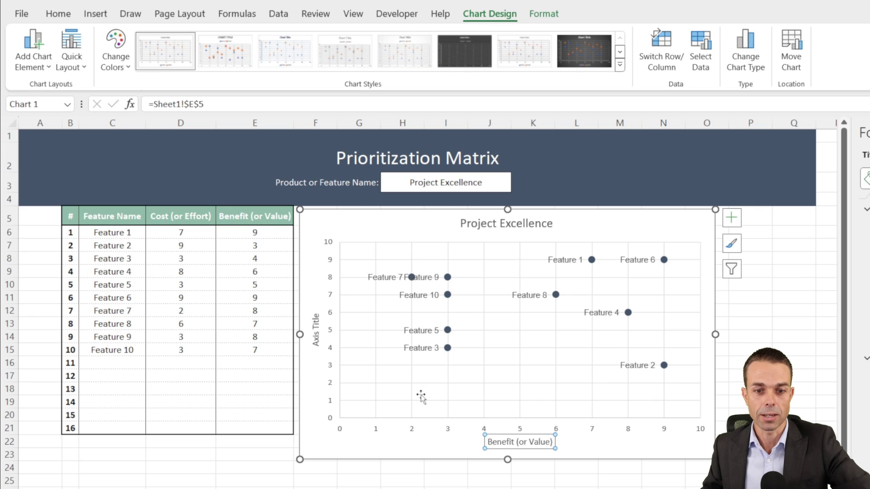
click(315, 337)
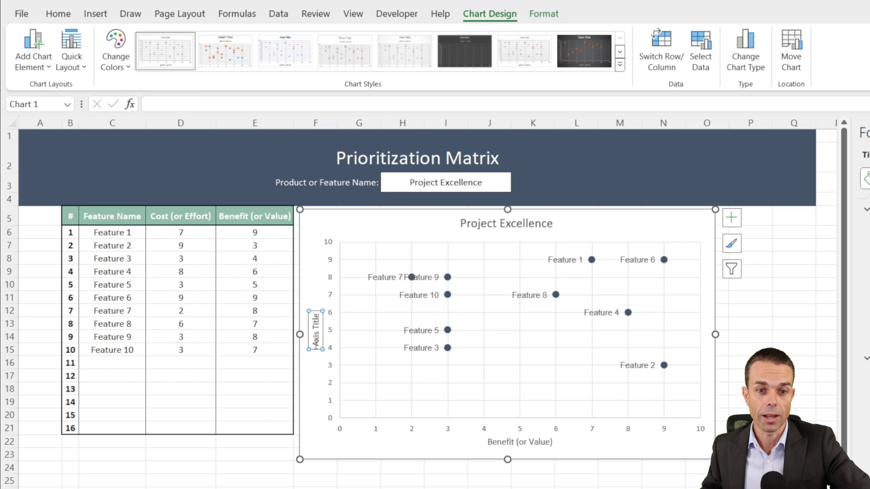
click(230, 104)
text(=)
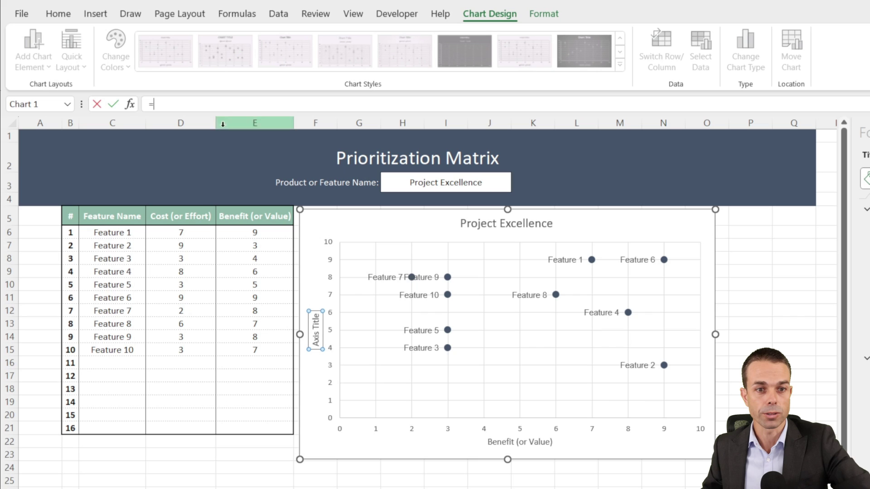
click(185, 216)
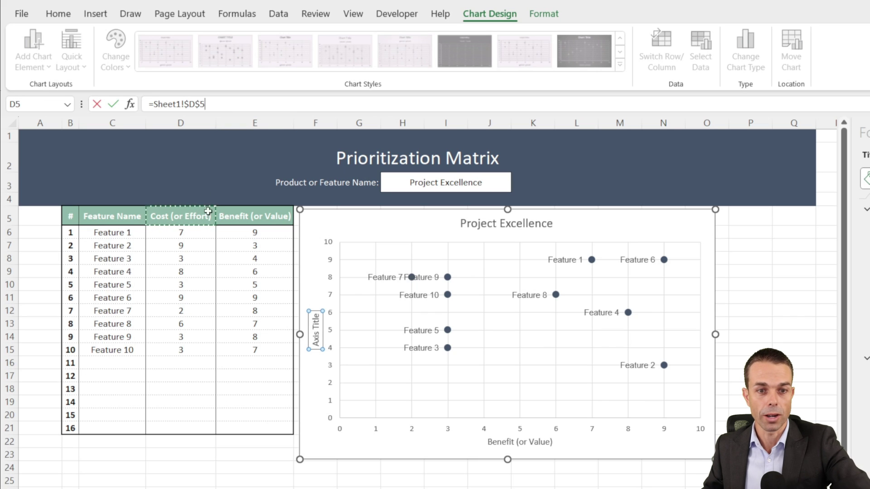
key(Return)
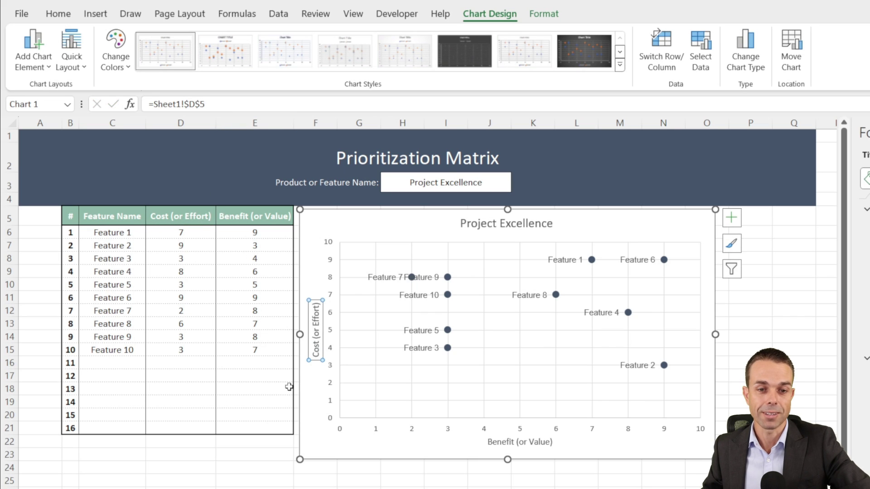
Increase the horizontal axis title's font size one step.
click(520, 443)
click(59, 20)
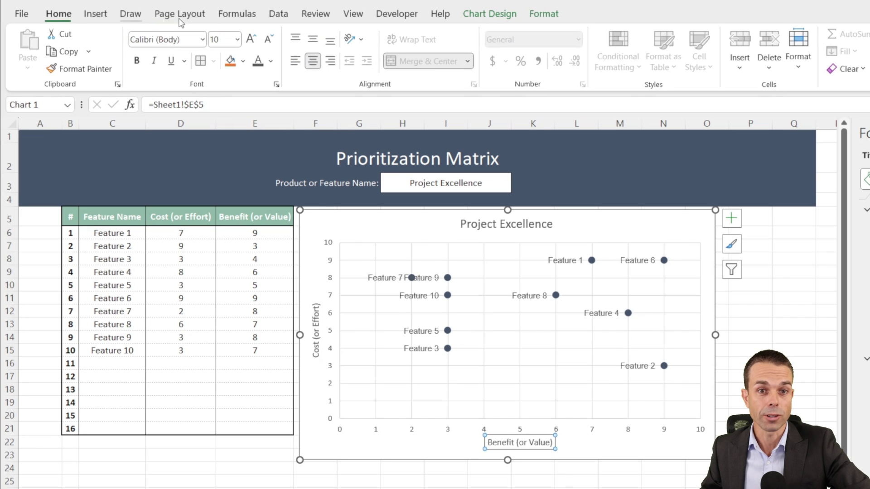
click(251, 40)
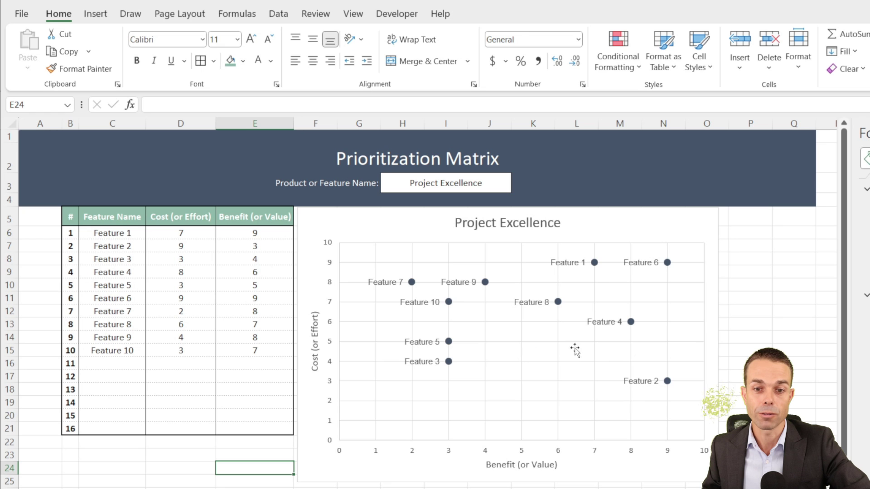
Enter the midpoint value 5 in cells D23 and E23 below the table.
click(175, 458)
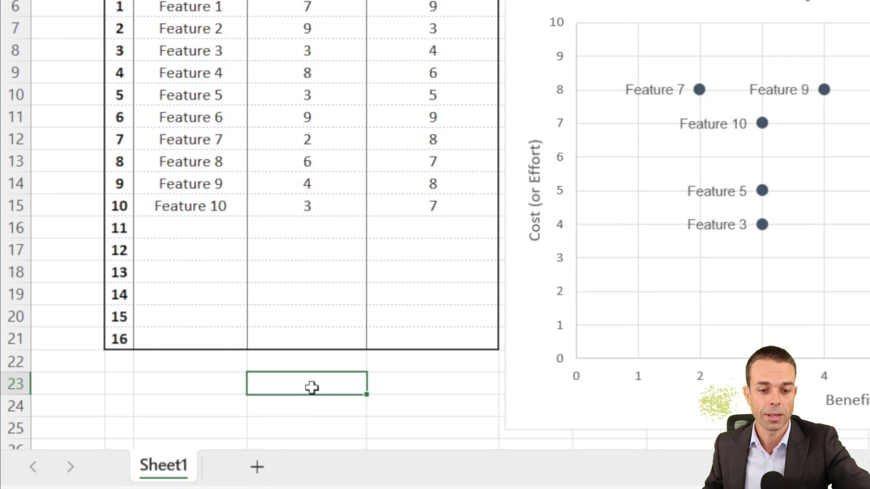
text(5)
click(424, 385)
text(5)
click(225, 387)
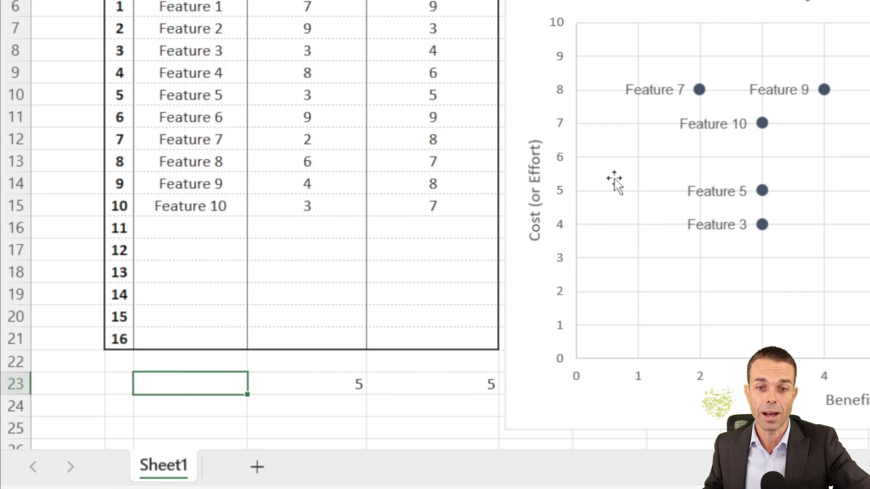
click(319, 381)
drag(451, 375, 457, 380)
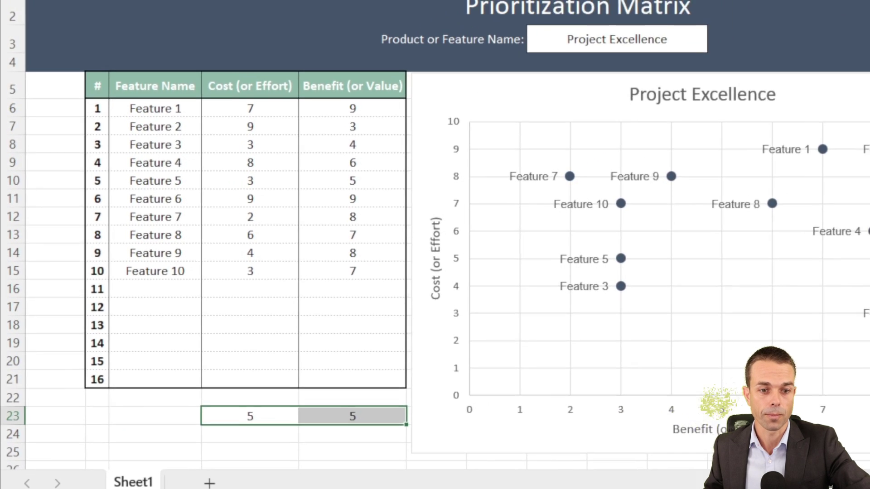
click(721, 269)
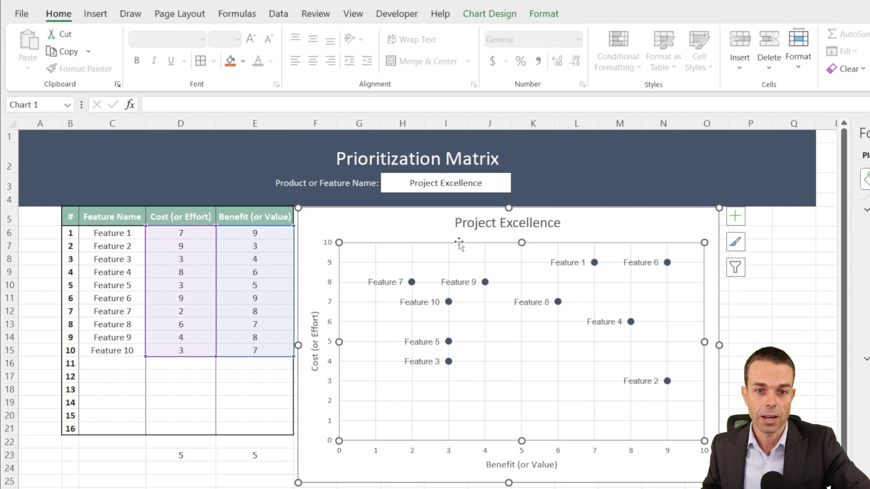
click(429, 231)
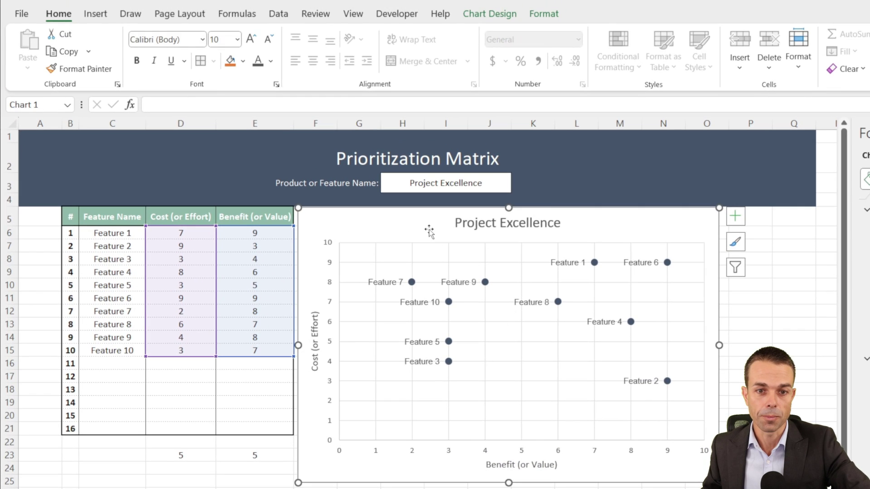
right_click(428, 229)
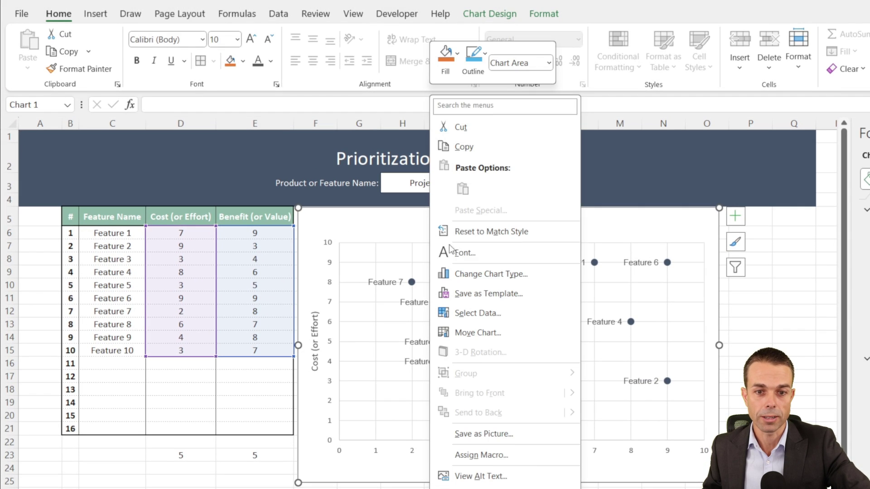
Add a chart series named 'Error Bars' with X value D23 and Y value E23.
click(488, 317)
drag(485, 199, 572, 201)
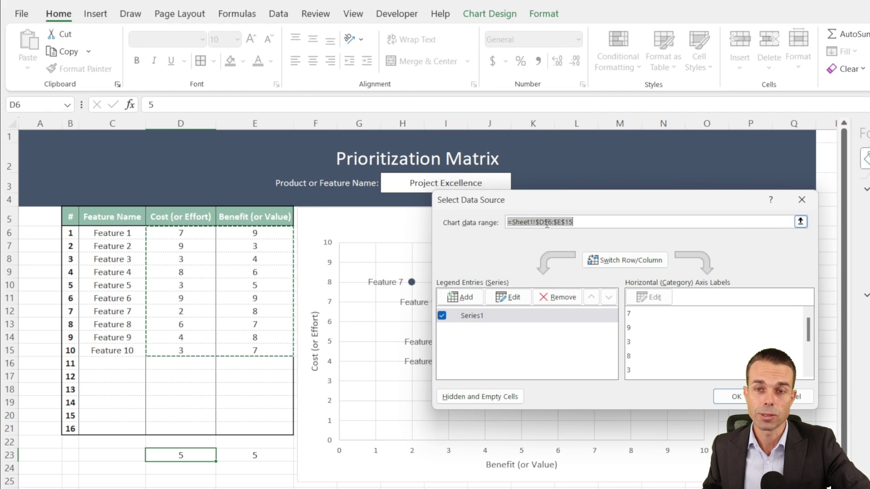
click(466, 298)
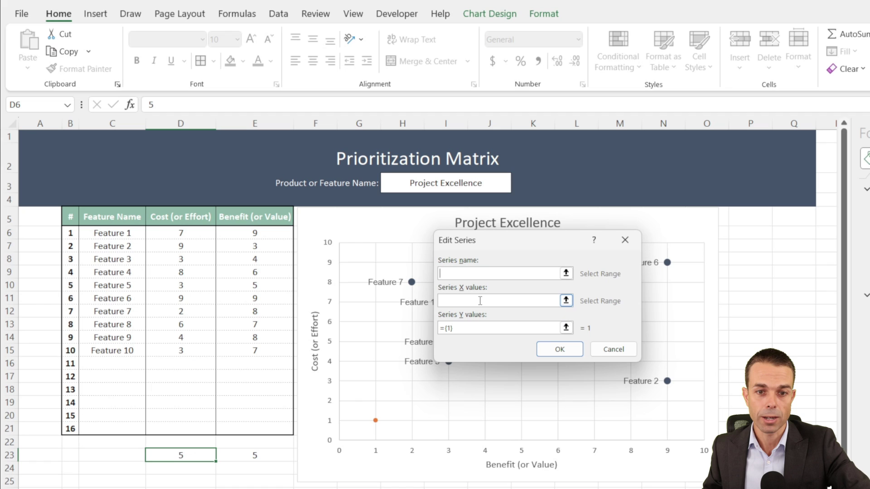
click(186, 457)
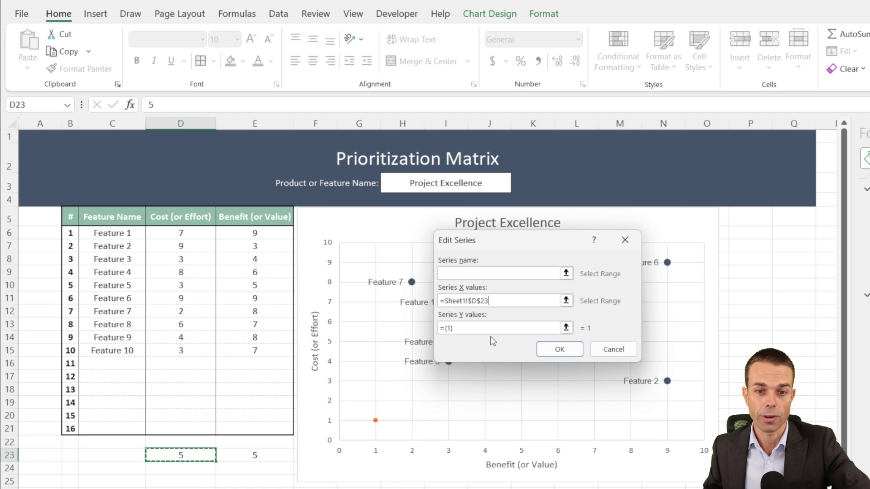
click(482, 330)
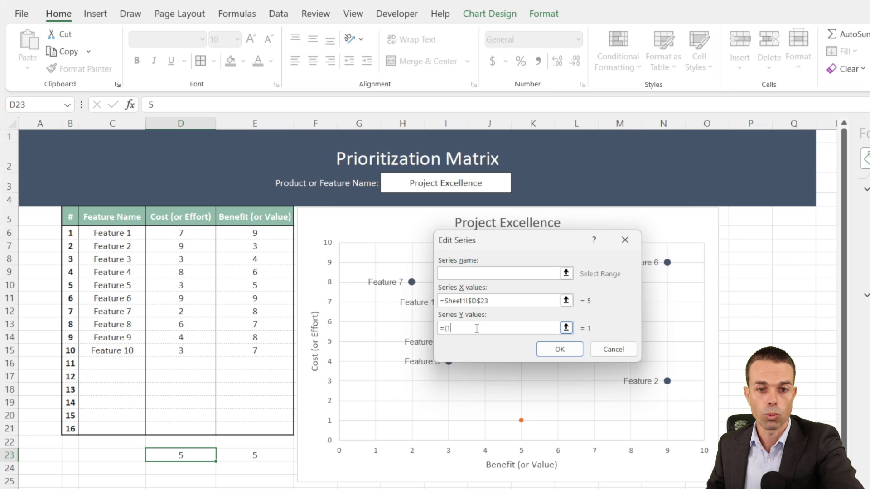
key(BackSpace)
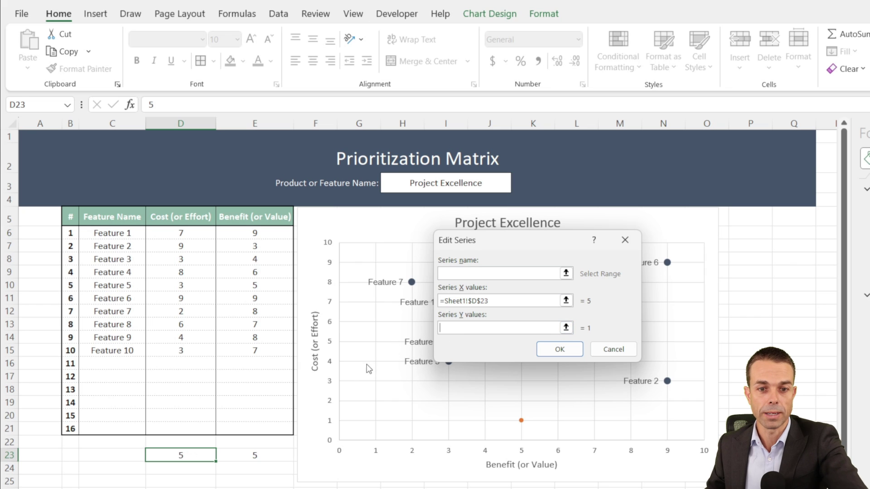
click(247, 458)
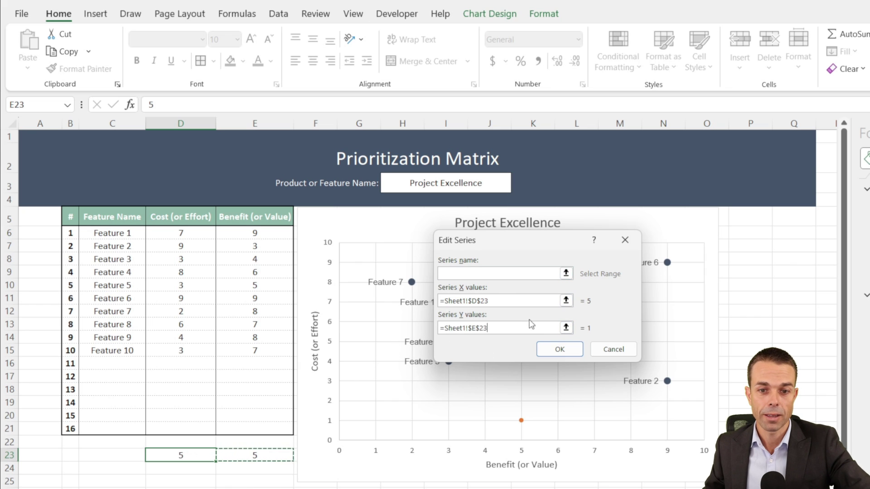
click(490, 274)
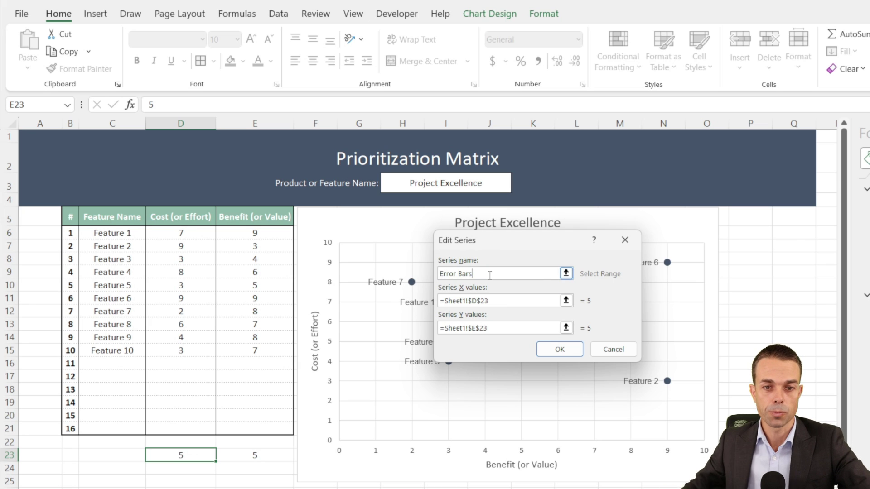
text(Error Bars)
click(560, 350)
key(Return)
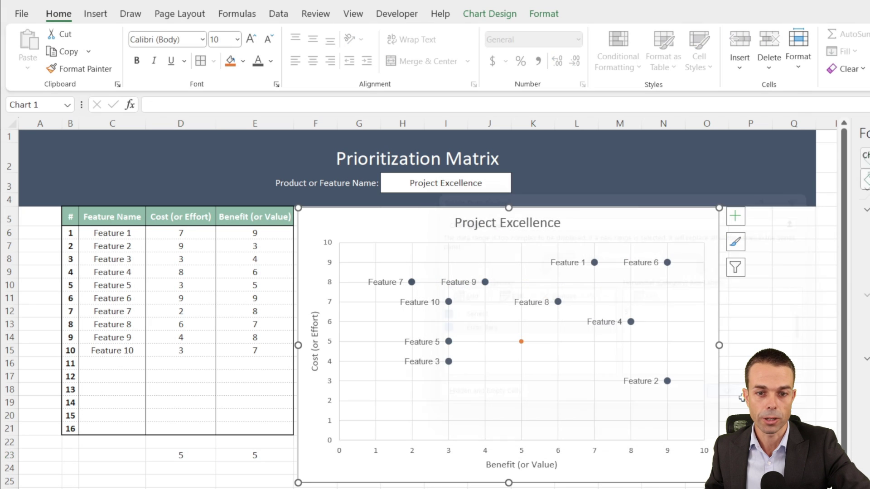
Add Percentage error bars to the orange Error Bars point at (5, 5).
click(521, 342)
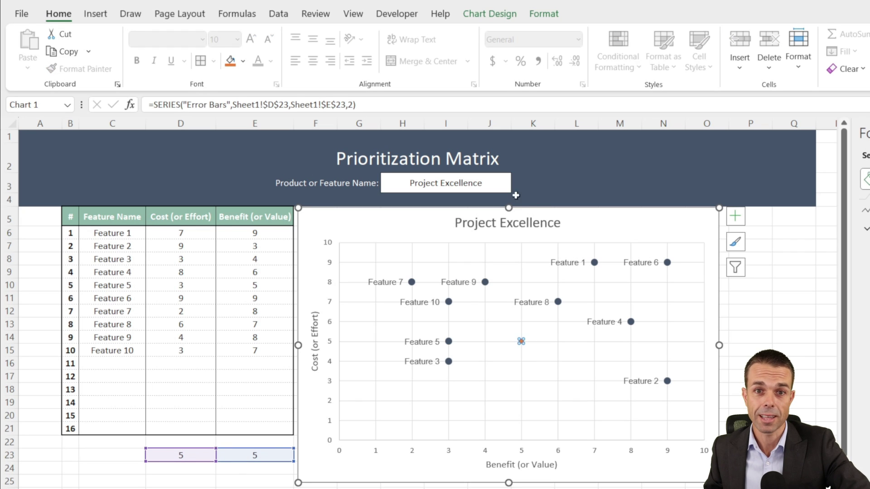
click(500, 16)
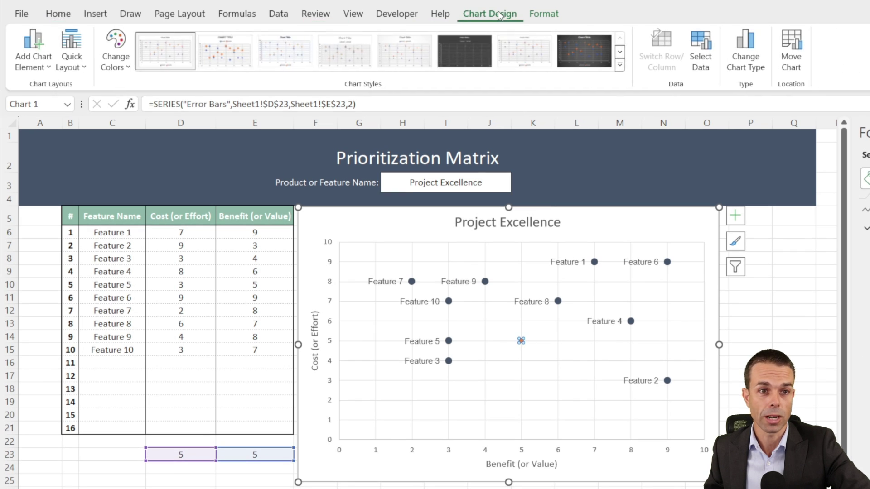
click(34, 67)
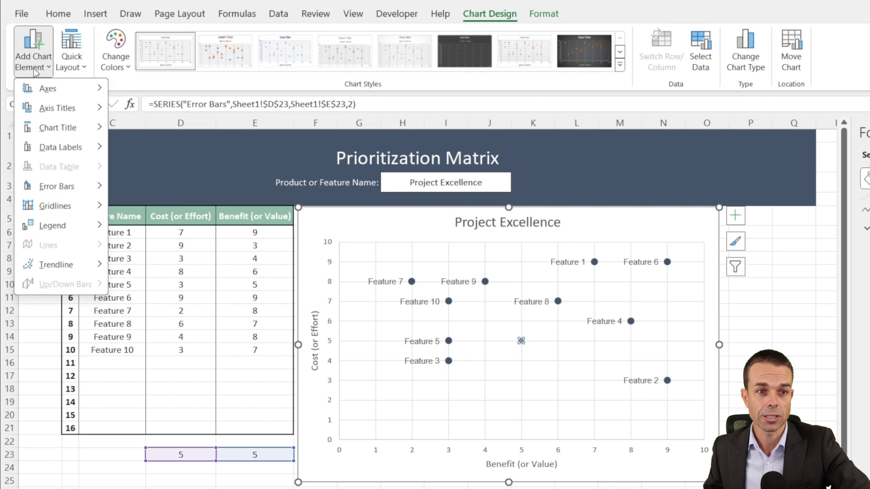
mouse_move(65, 195)
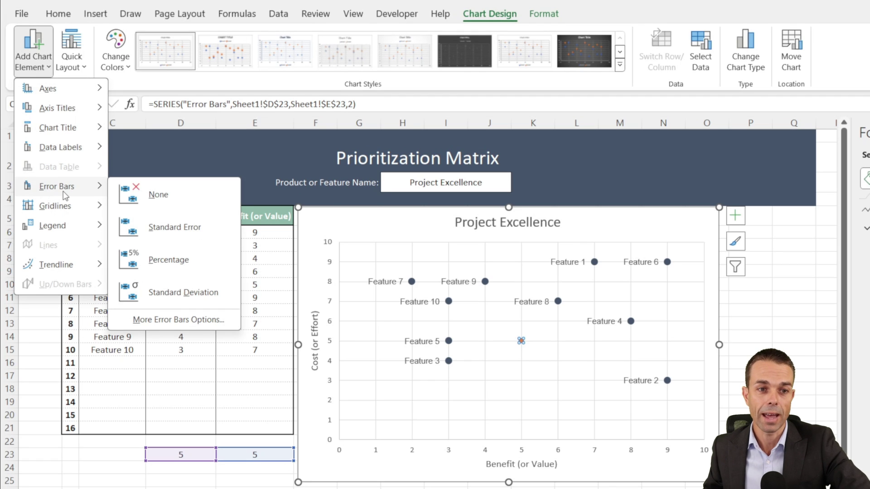
click(173, 263)
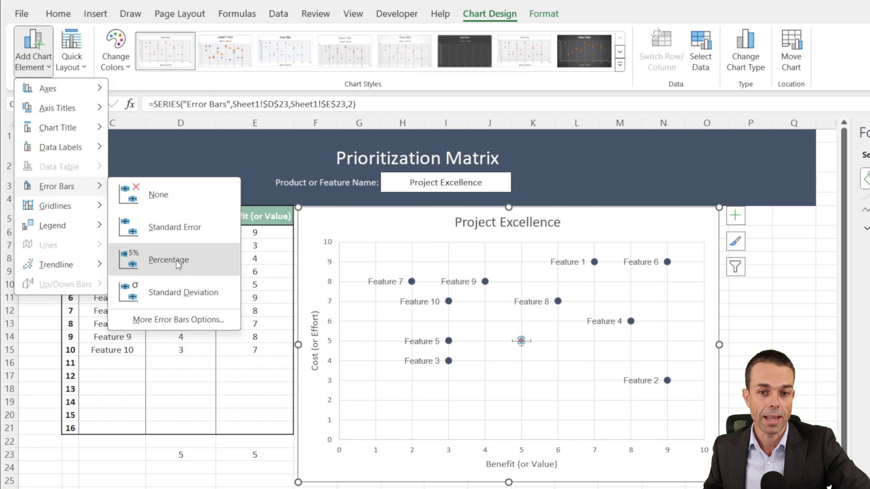
click(521, 343)
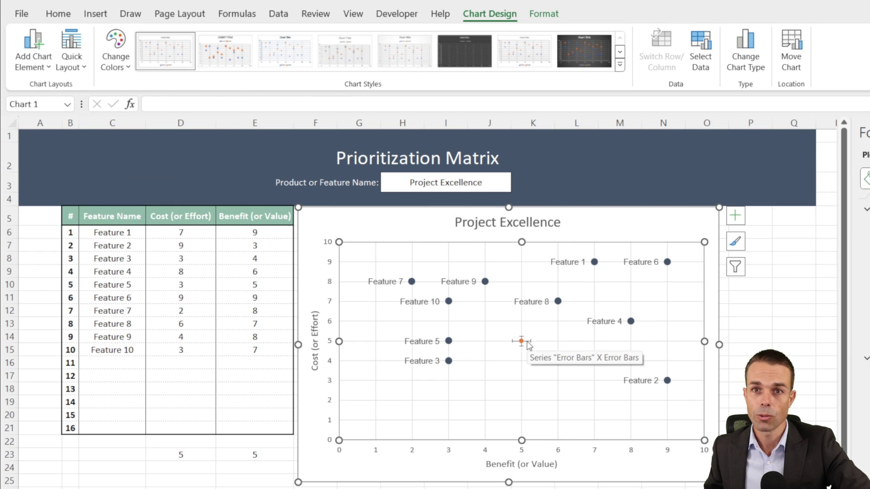
Set the horizontal error bar to No Cap and 100 percent.
click(528, 343)
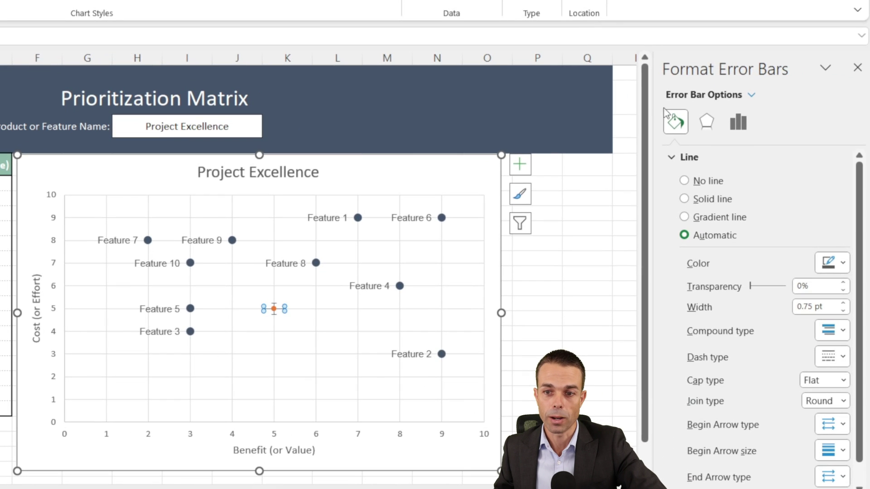
click(739, 123)
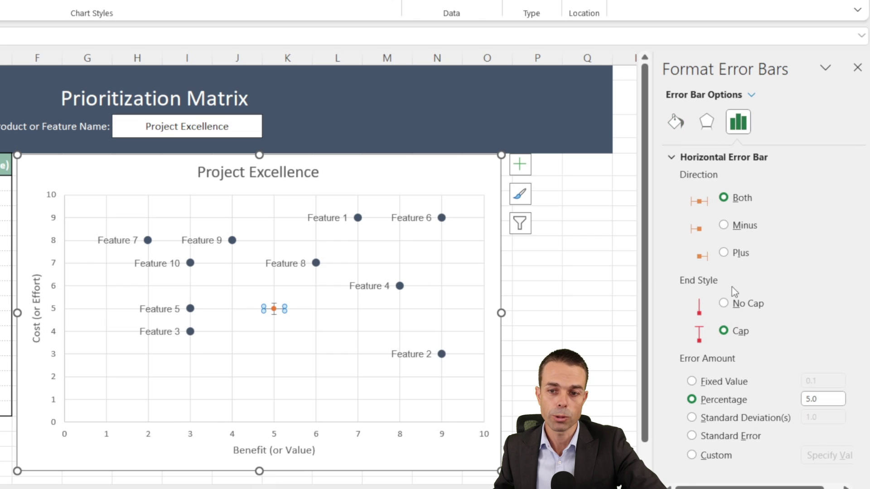
click(724, 304)
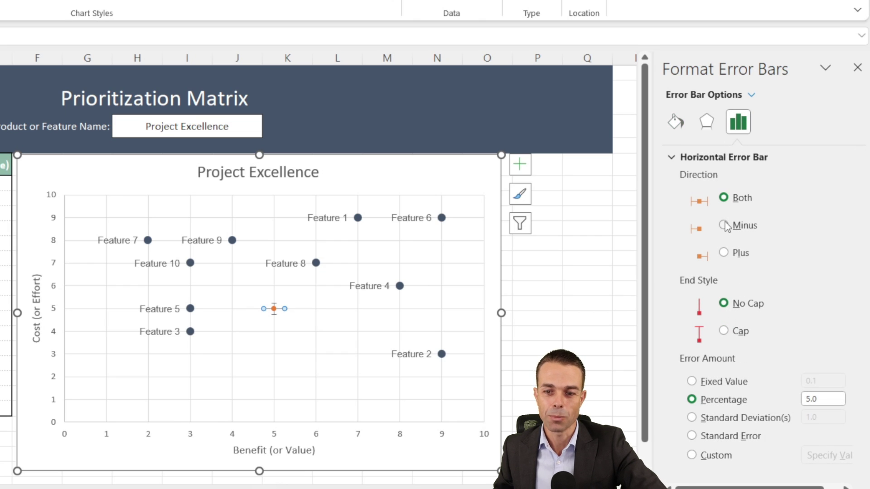
double_click(811, 398)
text(100)
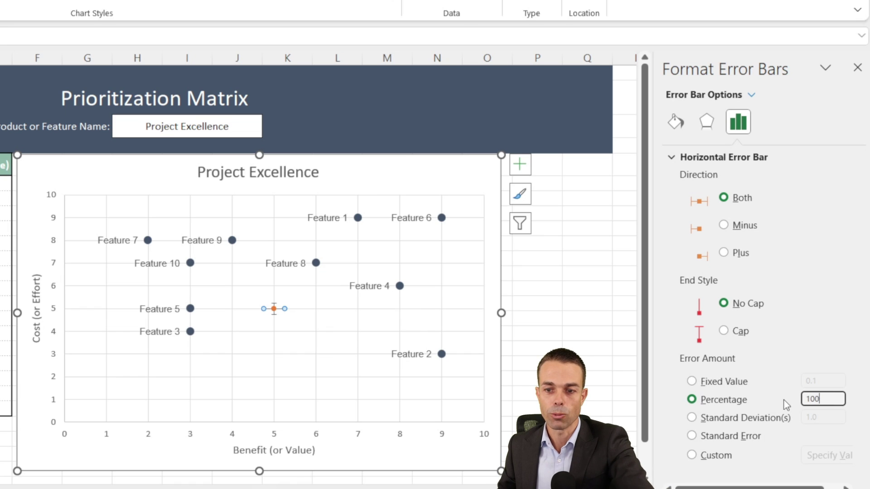
key(Return)
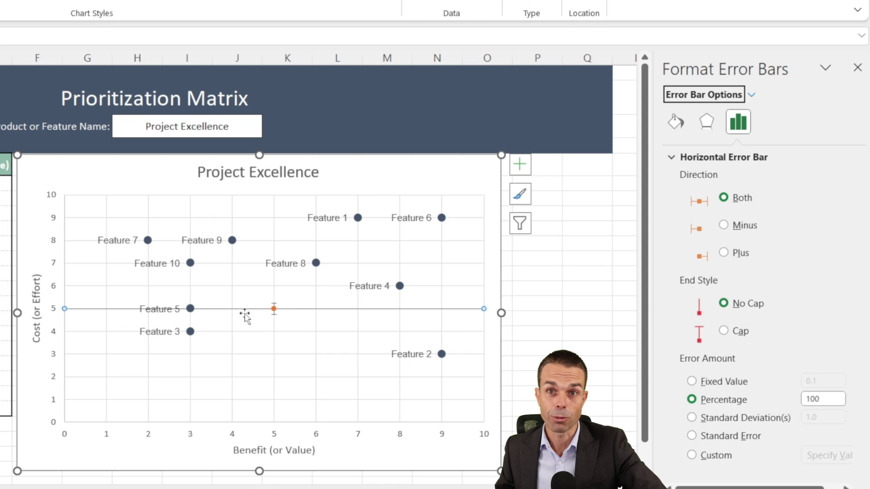
Set the vertical error bar to No Cap and 100 percent.
click(274, 307)
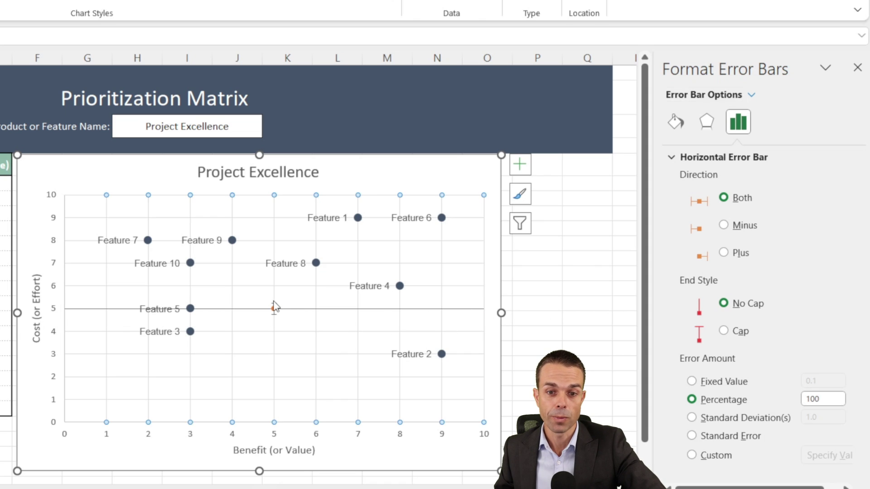
click(273, 302)
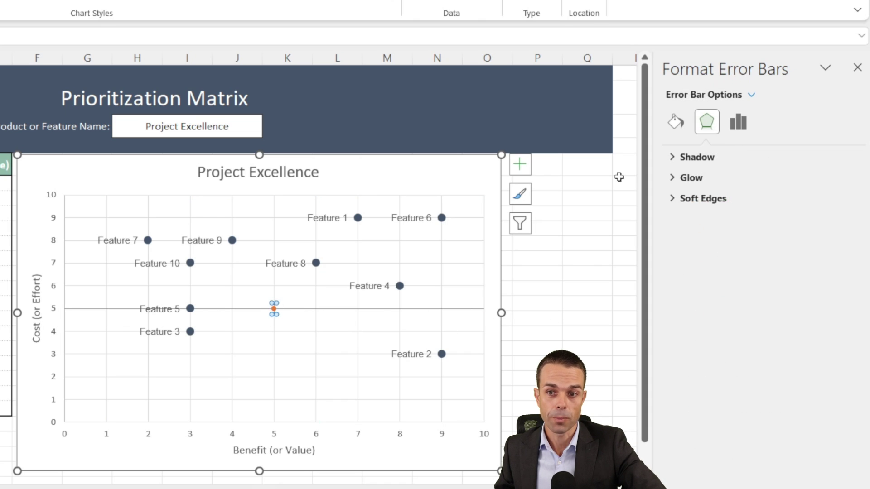
click(736, 131)
click(723, 304)
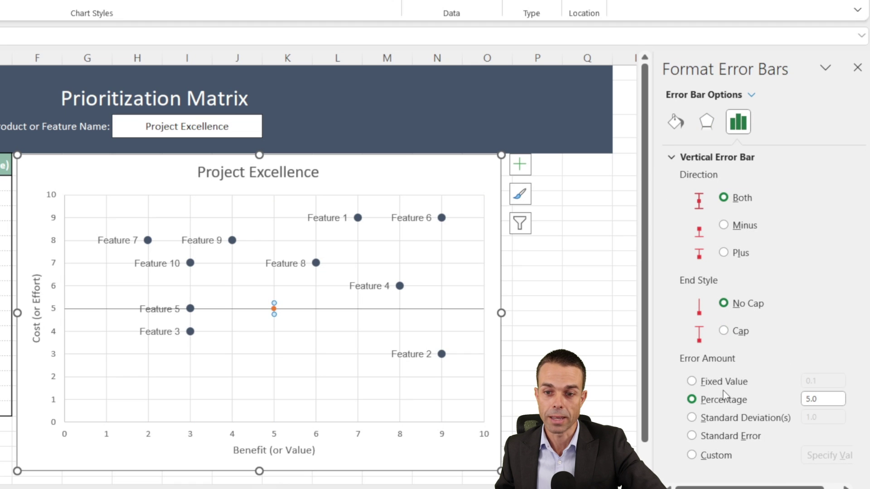
click(823, 399)
text(100)
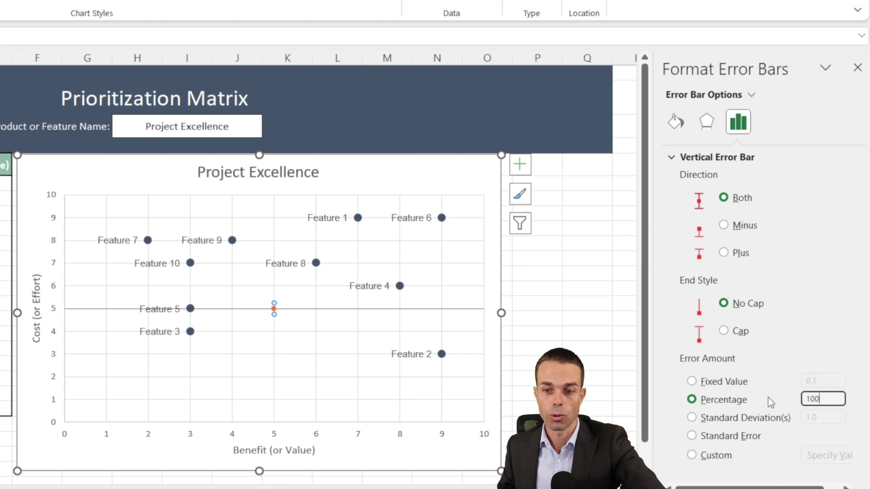
key(Return)
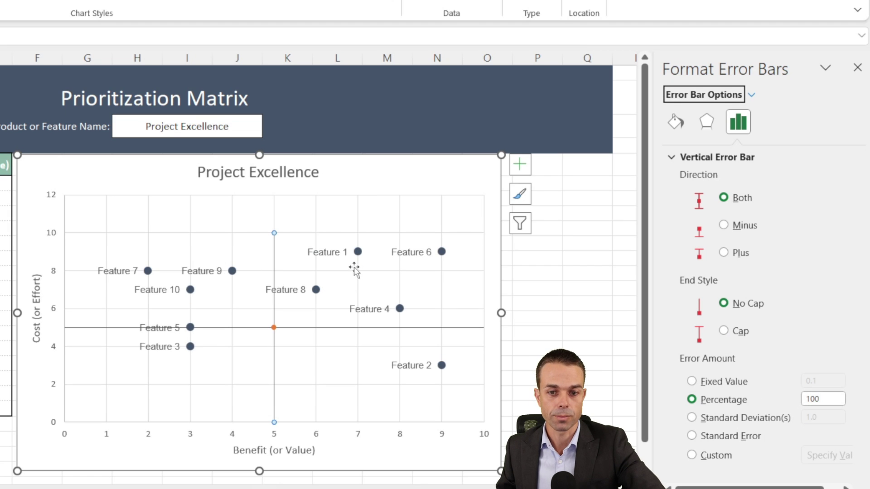
click(51, 235)
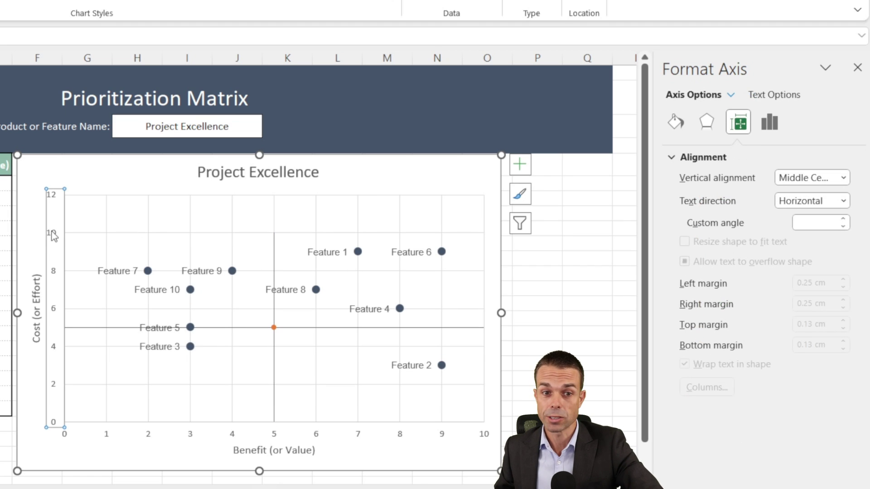
Change the vertical axis maximum bound from 12 to 10 with a major unit of 1.
right_click(54, 236)
click(90, 427)
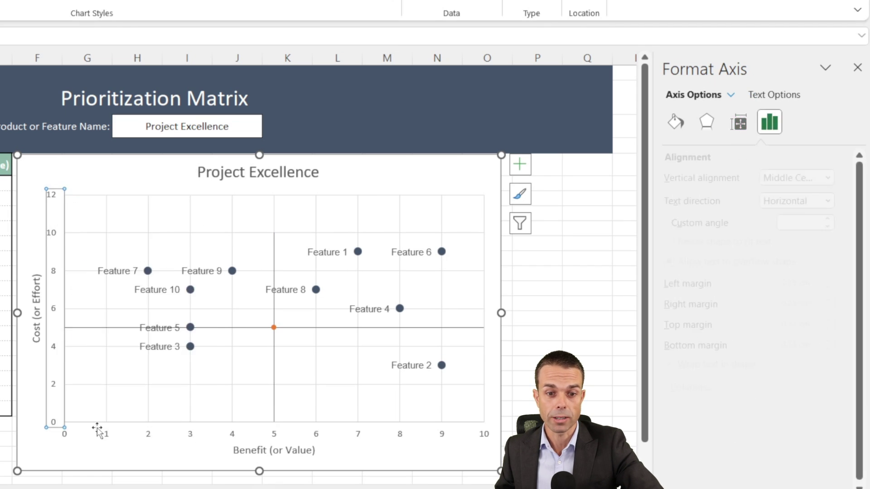
click(769, 213)
key(Delete)
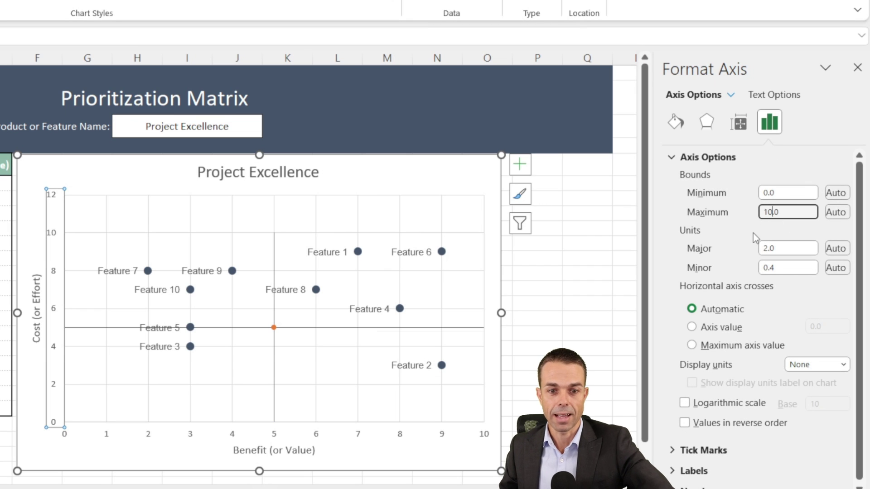
key(Tab)
click(767, 249)
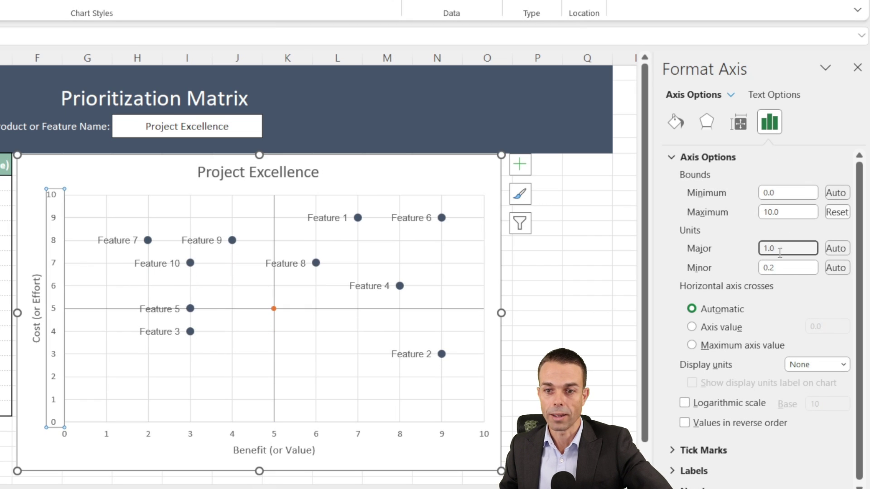
click(277, 236)
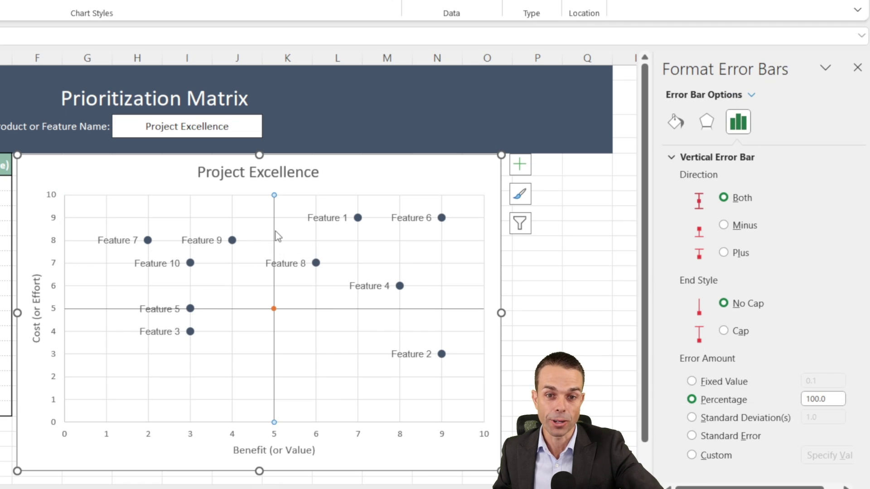
Make the vertical dividing error bar a solid gold line 2 pt wide.
click(676, 121)
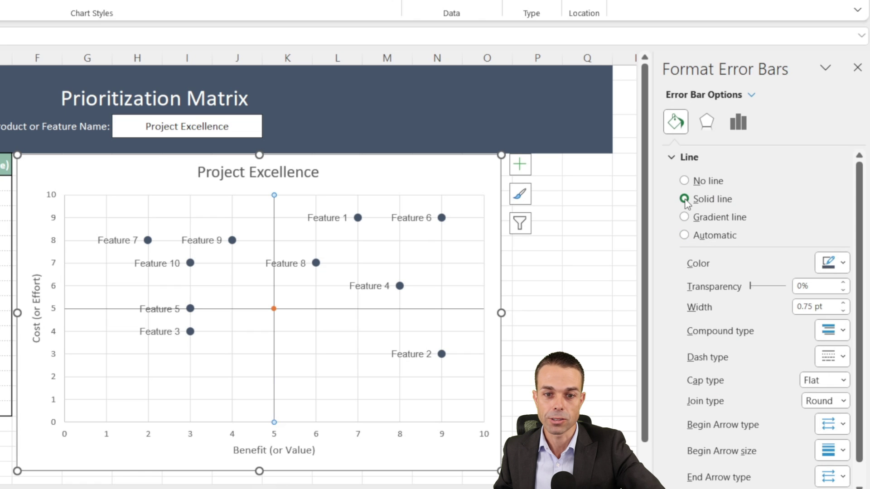
click(836, 265)
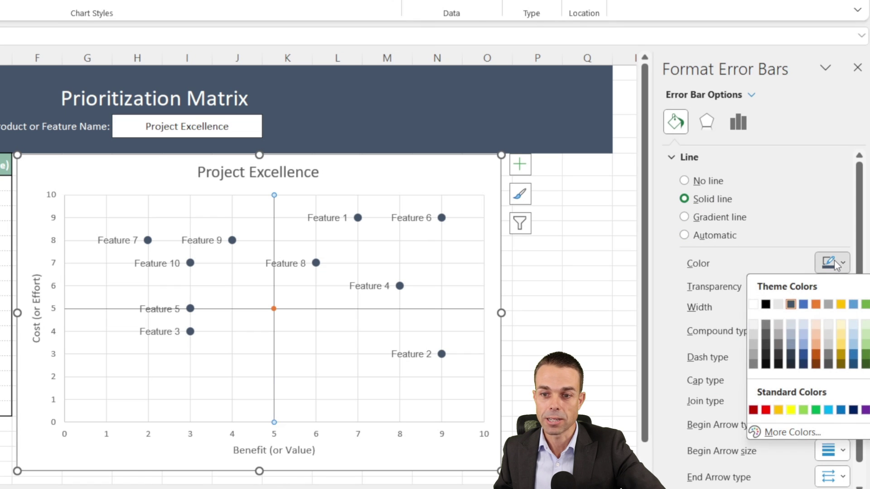
click(841, 304)
click(843, 302)
click(842, 303)
click(843, 303)
click(843, 303)
click(843, 303)
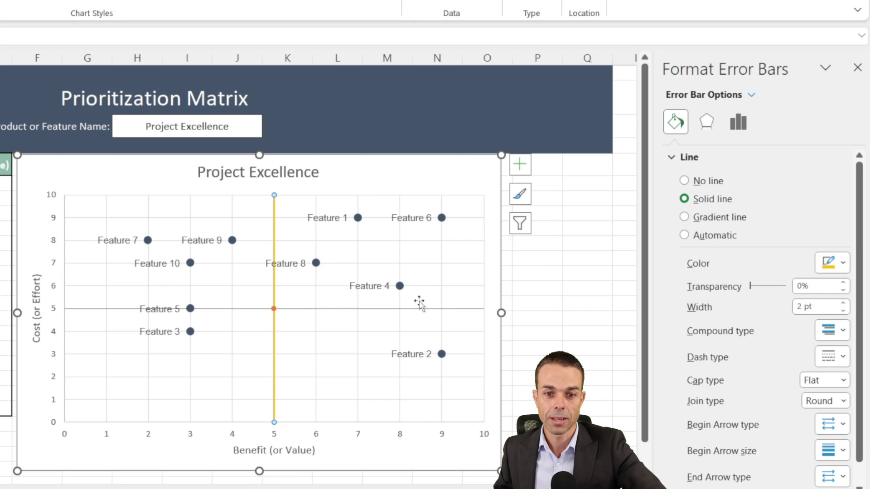
Make the horizontal dividing error bar solid gold at 2 pt as well.
click(300, 310)
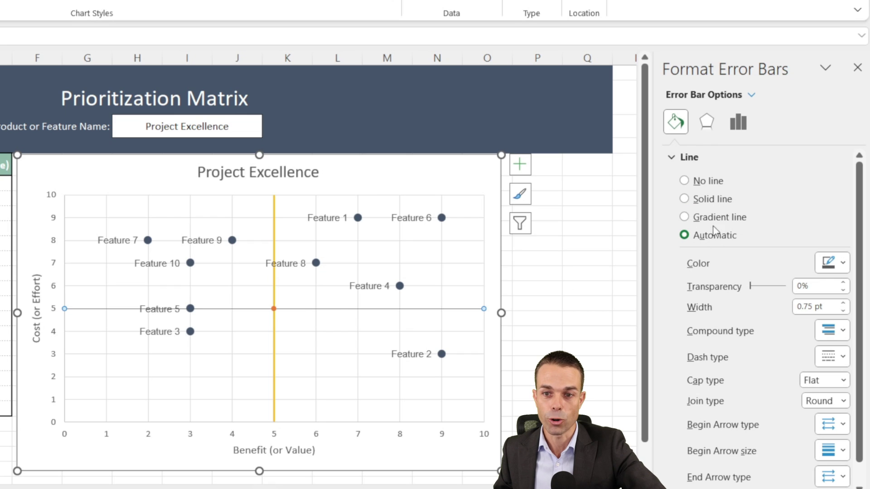
click(695, 201)
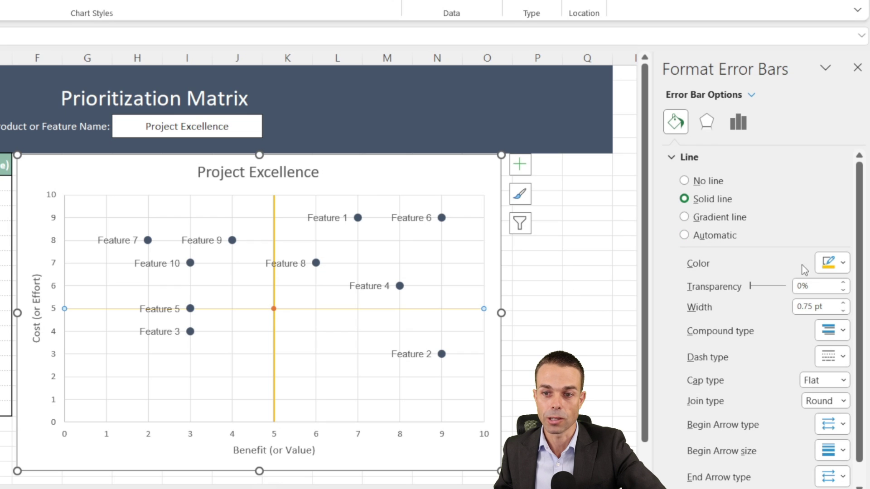
click(843, 304)
click(844, 303)
click(844, 303)
click(843, 303)
click(843, 304)
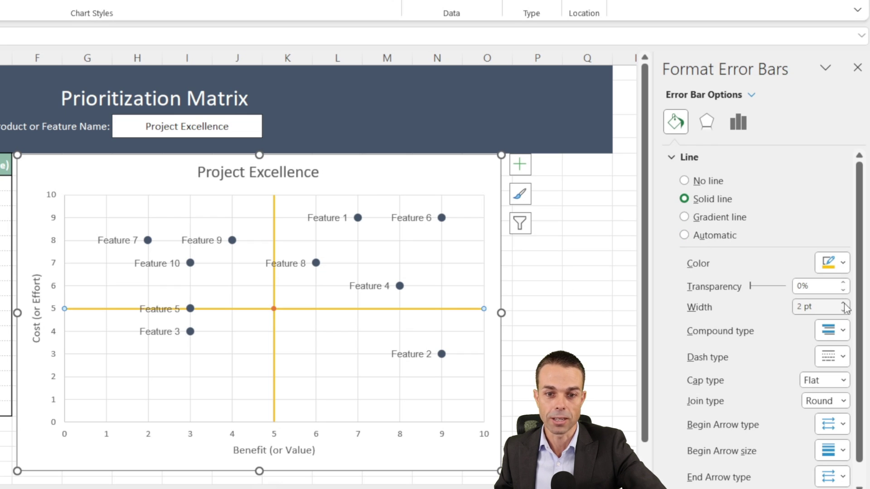
click(572, 288)
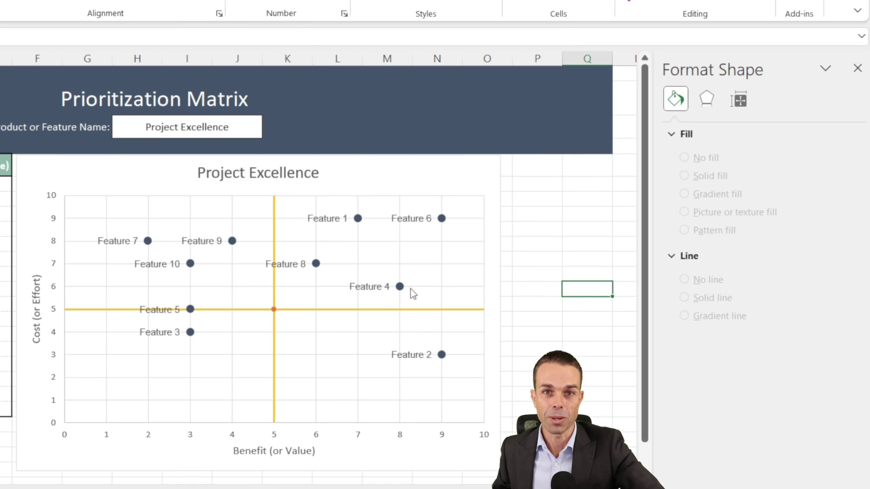
Expand the Marker Options for the centre-point Error Bars series, then deselect the chart.
click(272, 308)
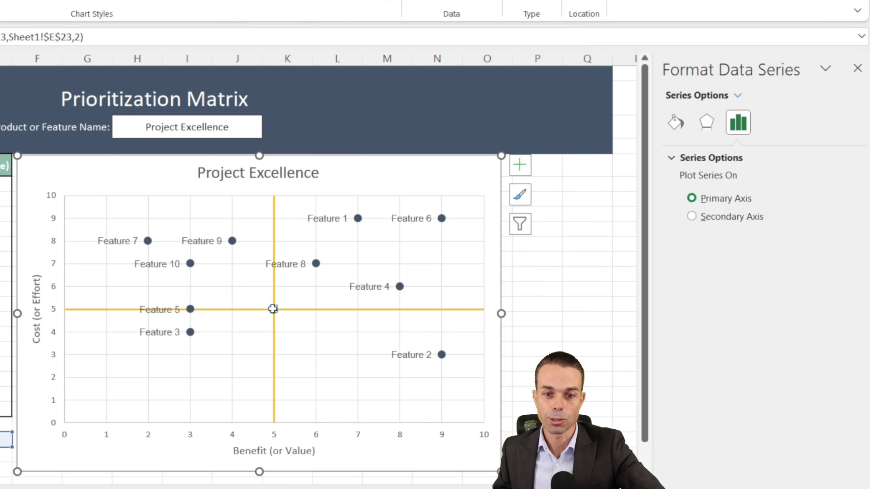
right_click(273, 309)
click(348, 479)
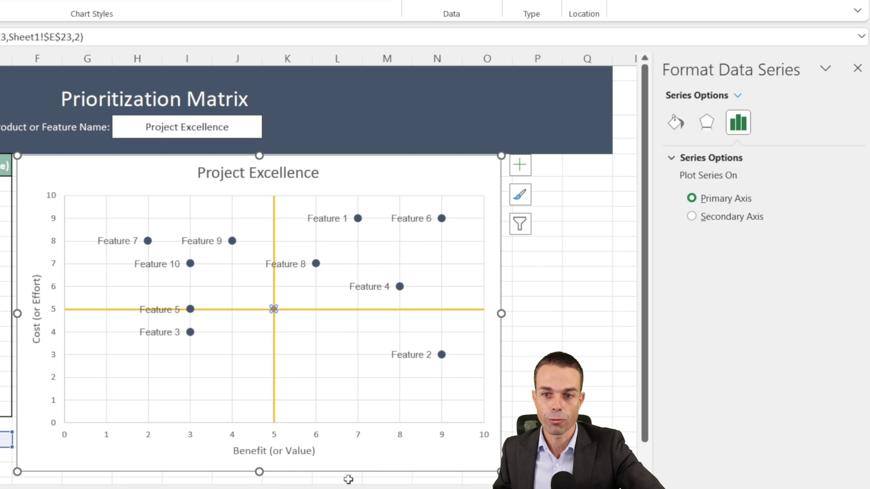
click(677, 121)
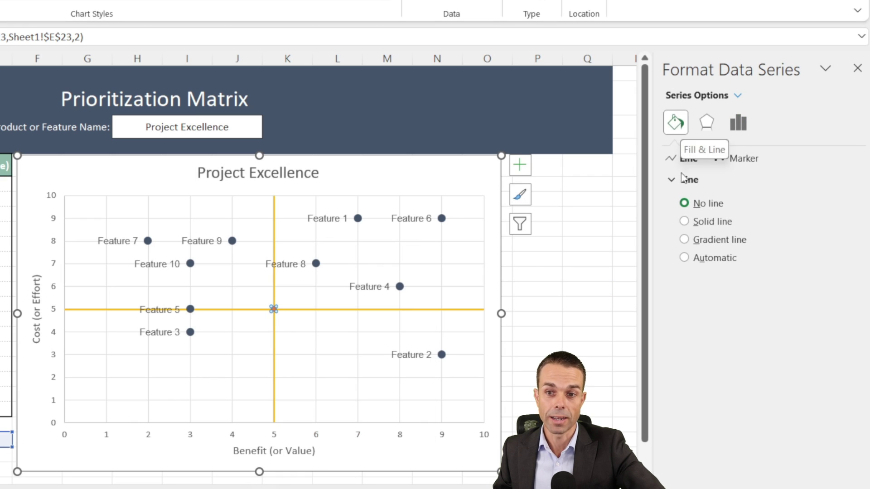
click(743, 159)
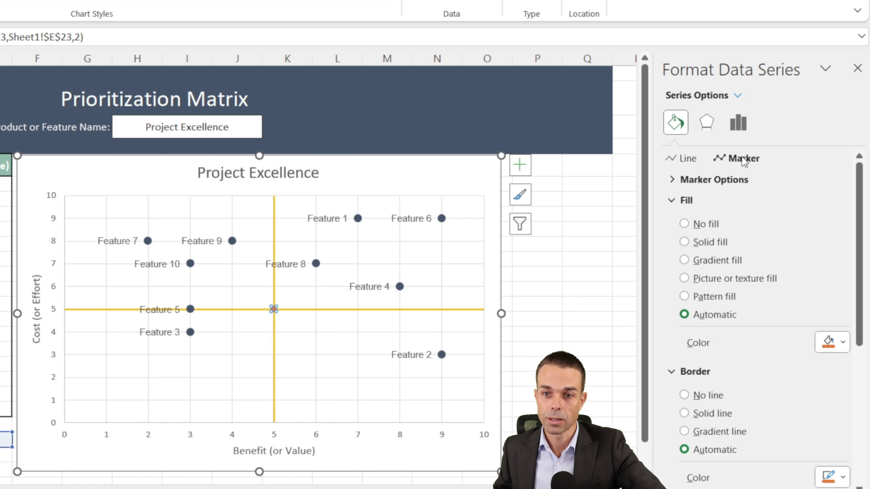
click(675, 180)
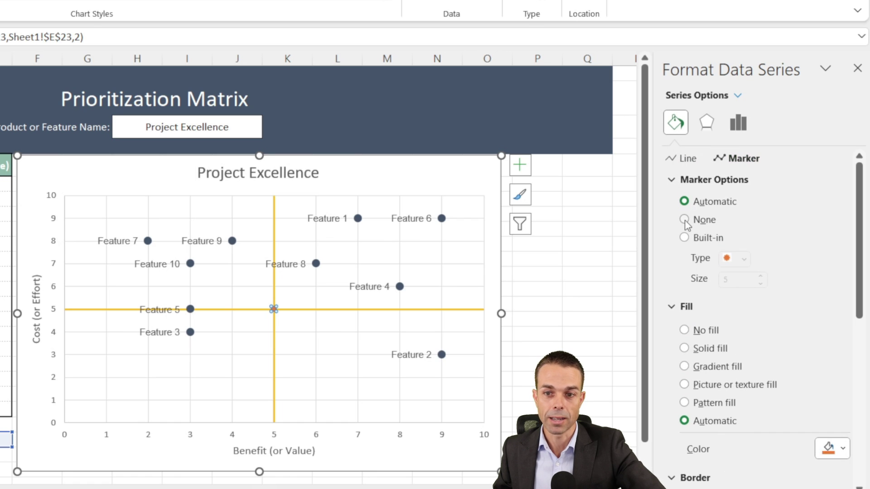
click(552, 285)
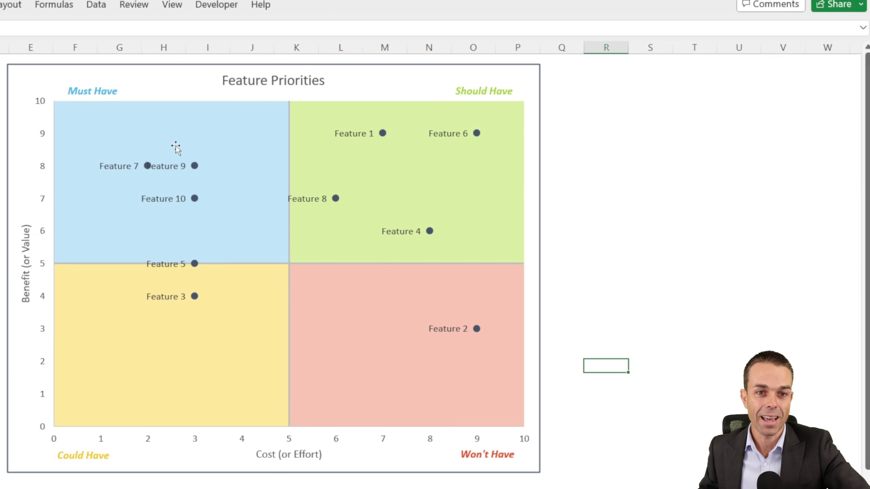
click(164, 139)
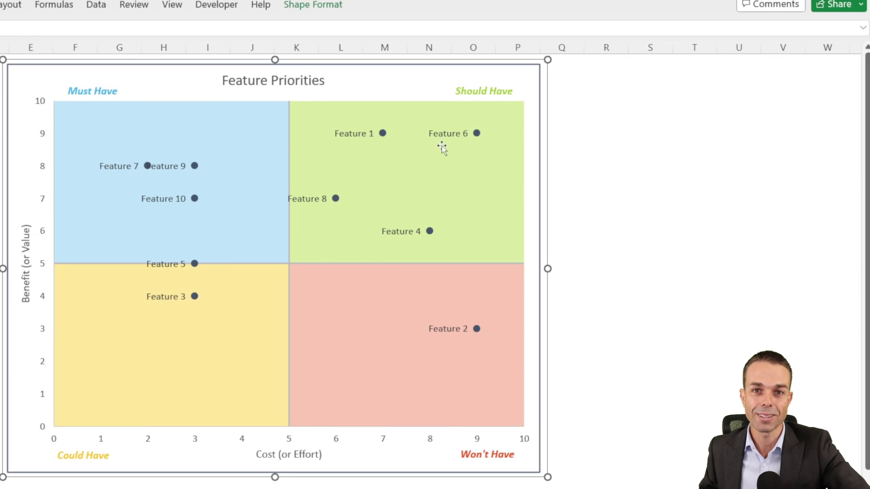
click(101, 91)
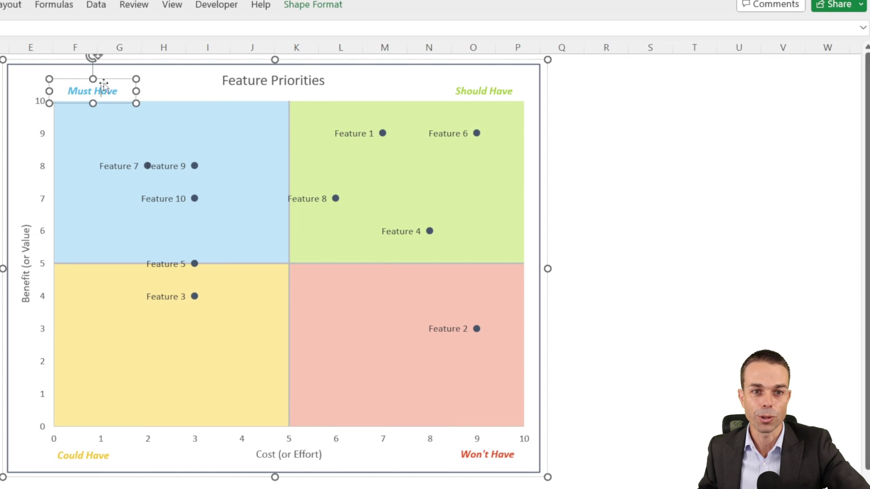
click(486, 89)
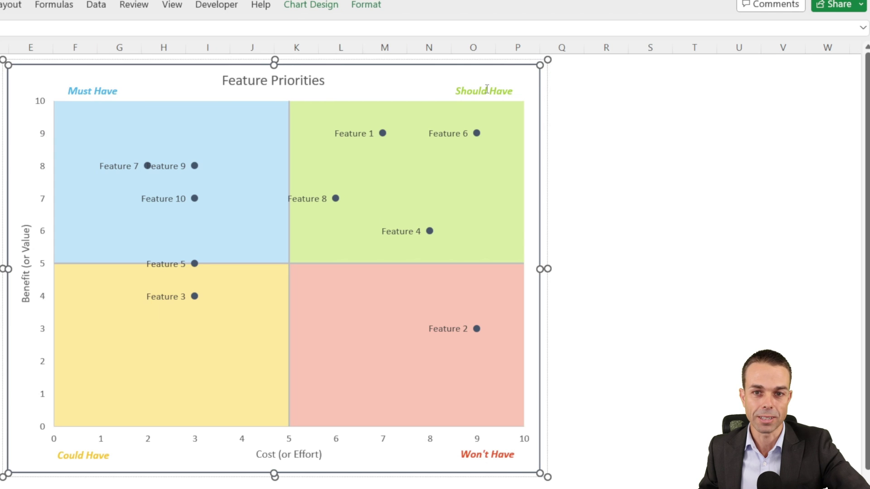
click(486, 91)
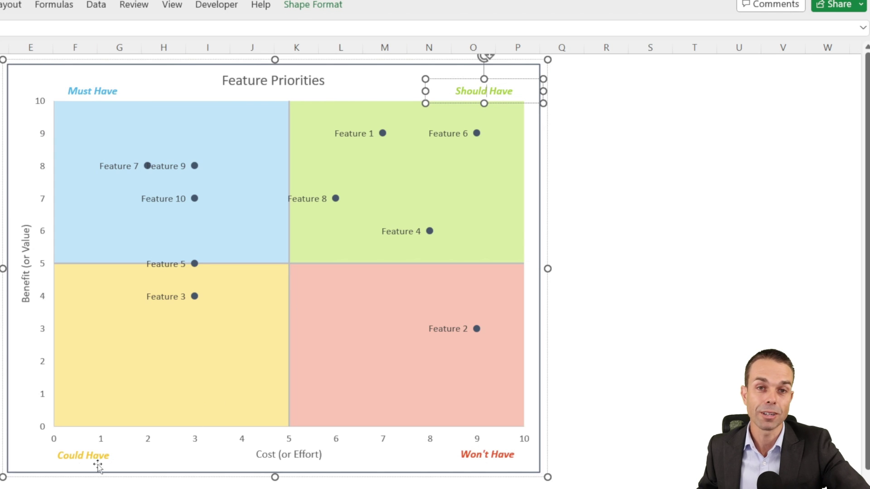
click(205, 340)
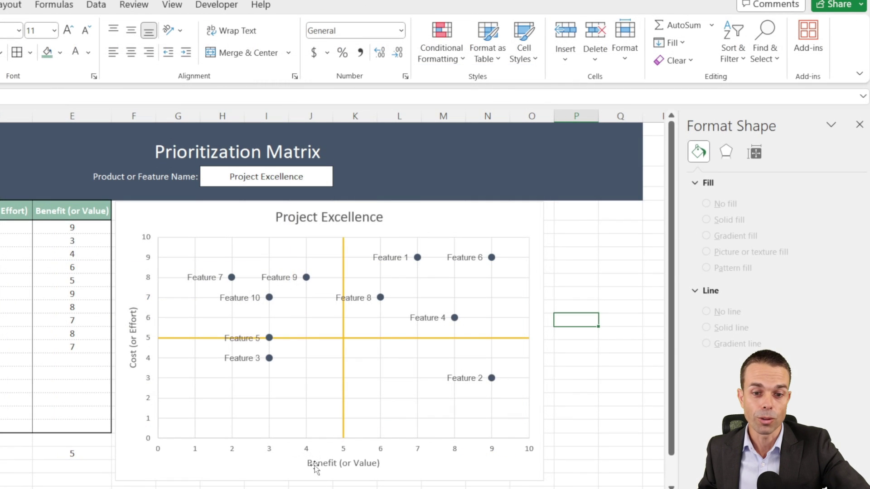
mouse_move(311, 487)
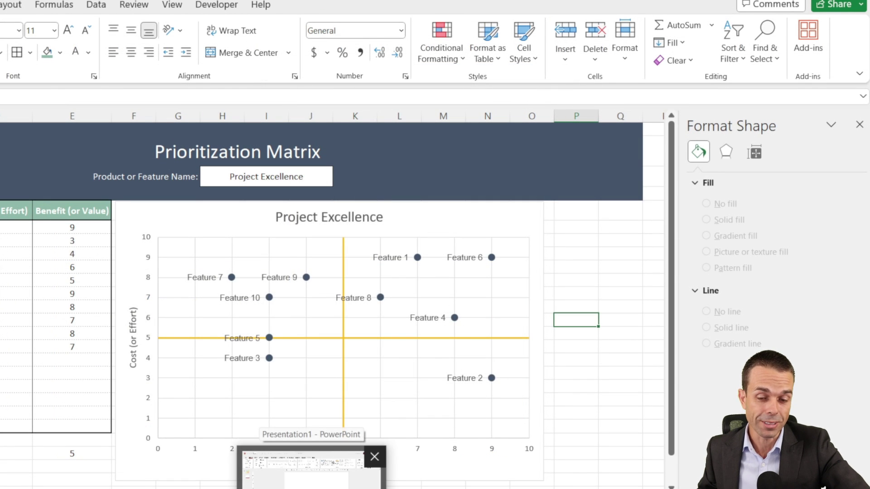
In PowerPoint, set the slide size to Standard (4:3) and bring up the Shapes gallery.
click(311, 469)
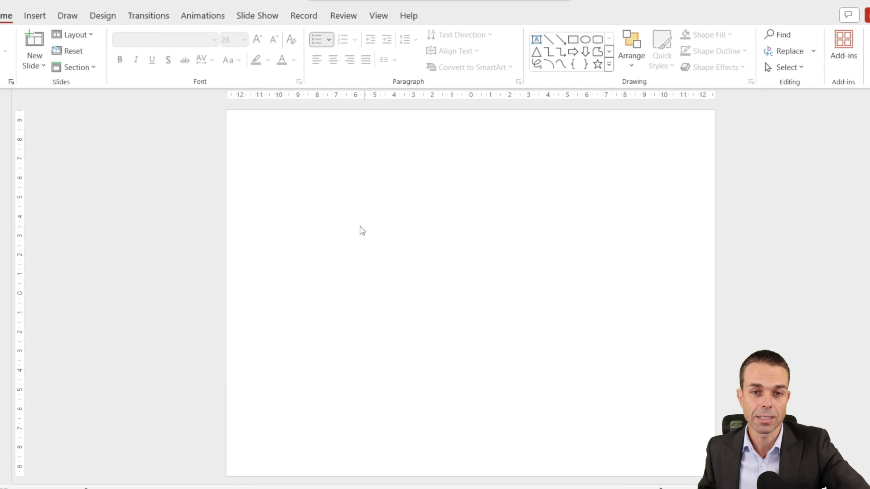
click(109, 17)
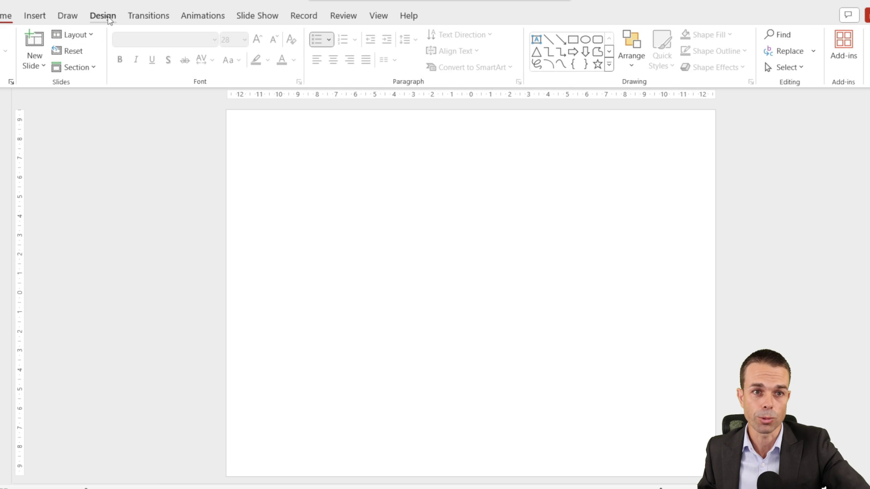
click(787, 57)
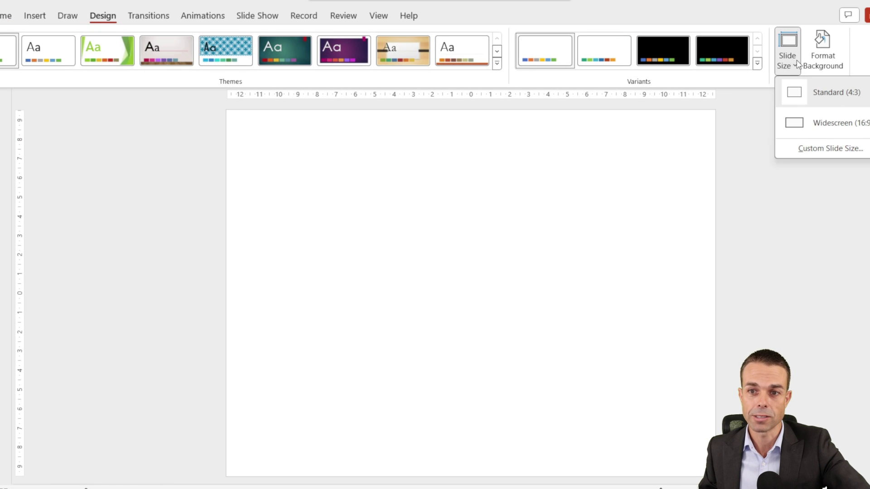
click(832, 96)
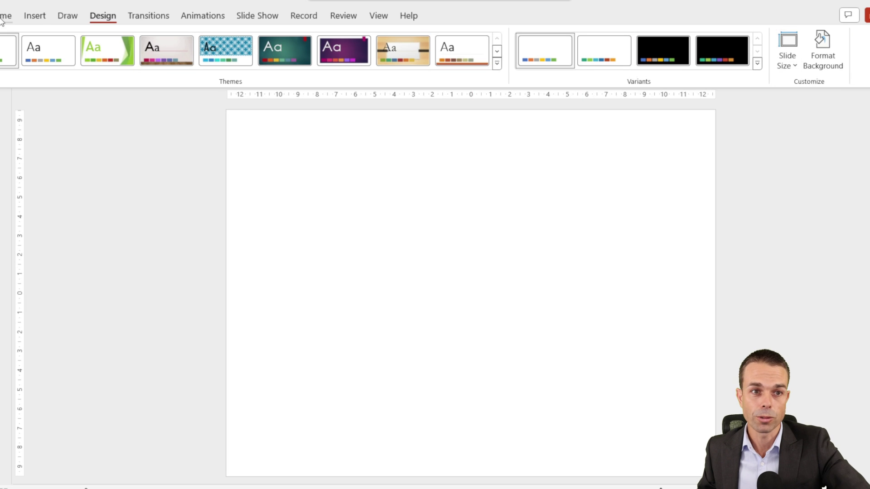
click(38, 20)
click(157, 52)
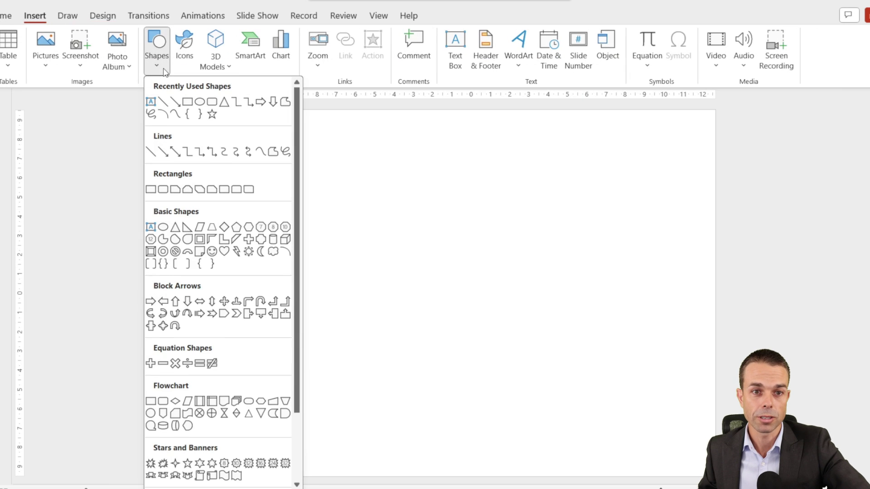
Draw a rectangle covering the slide's top-left quarter, snapped to the centre guides.
click(189, 102)
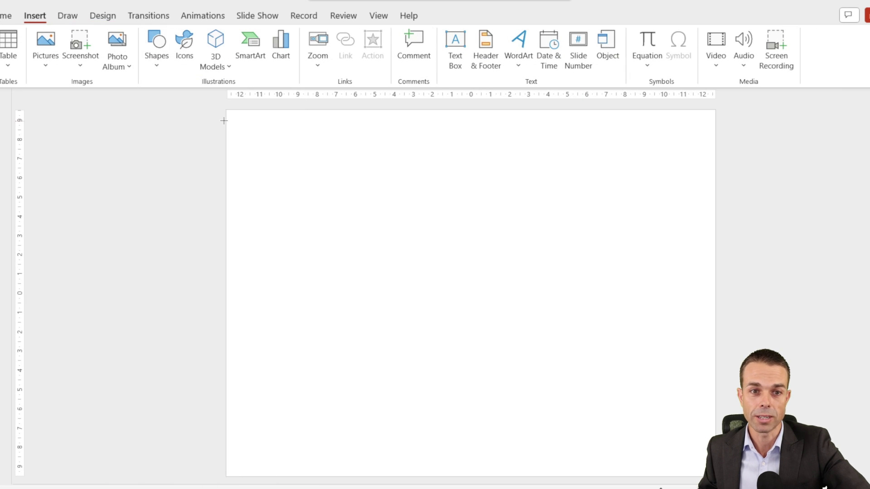
mouse_move(232, 117)
mouse_down()
mouse_move(442, 287)
mouse_move(475, 294)
mouse_up()
drag(415, 118, 410, 113)
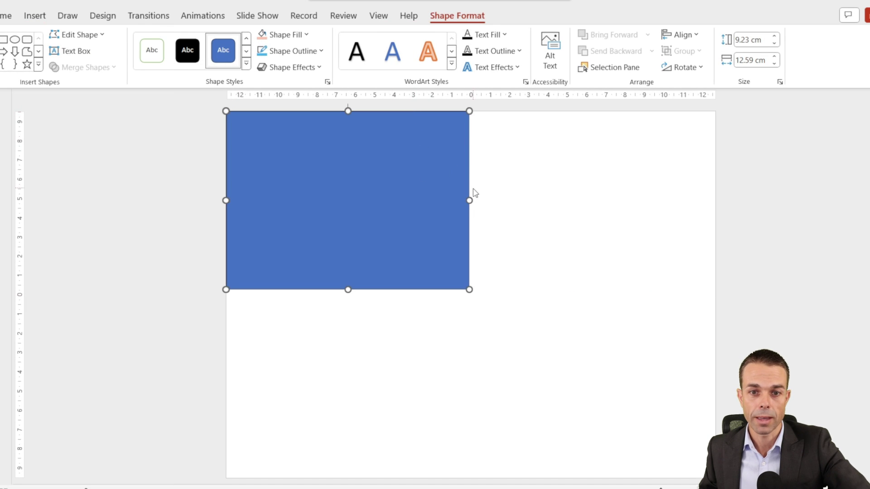
drag(471, 200, 471, 199)
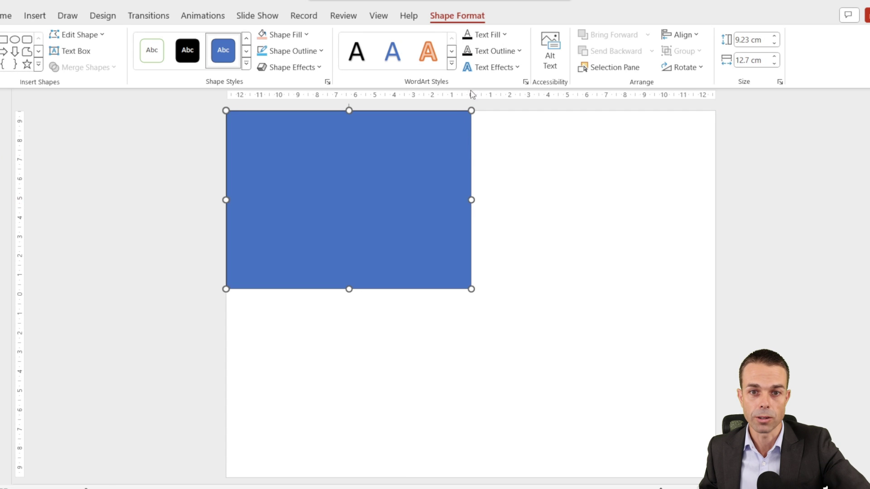
drag(348, 288, 347, 295)
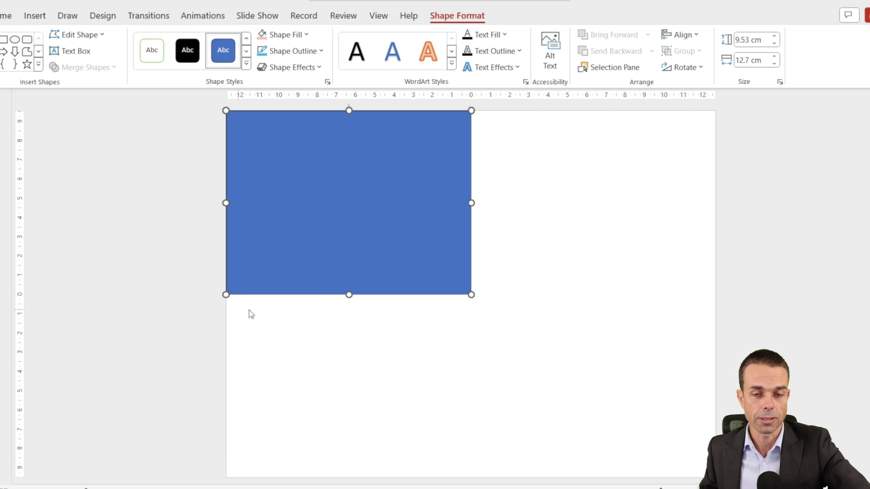
Give the rectangle no outline and a light blue fill.
right_click(358, 173)
click(425, 96)
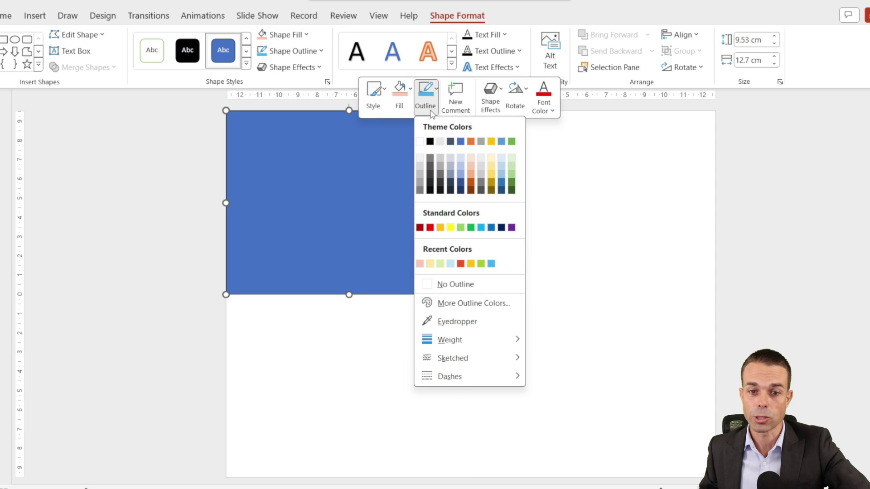
click(451, 290)
click(399, 93)
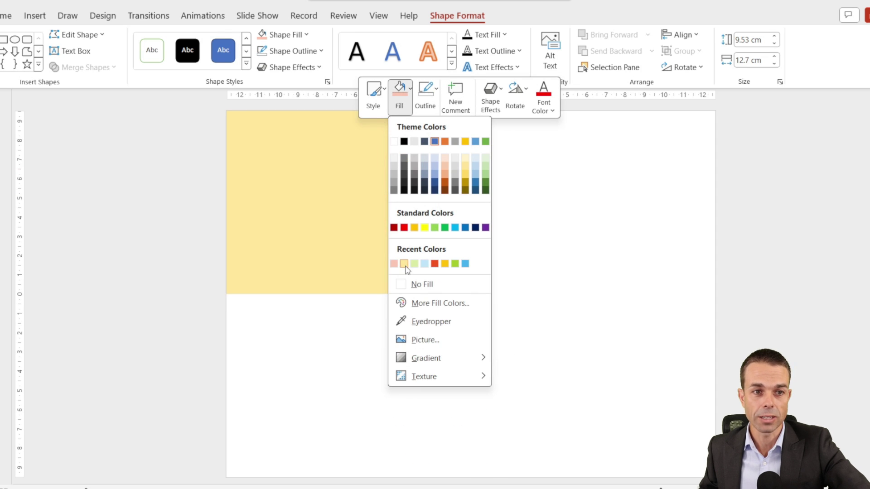
click(425, 264)
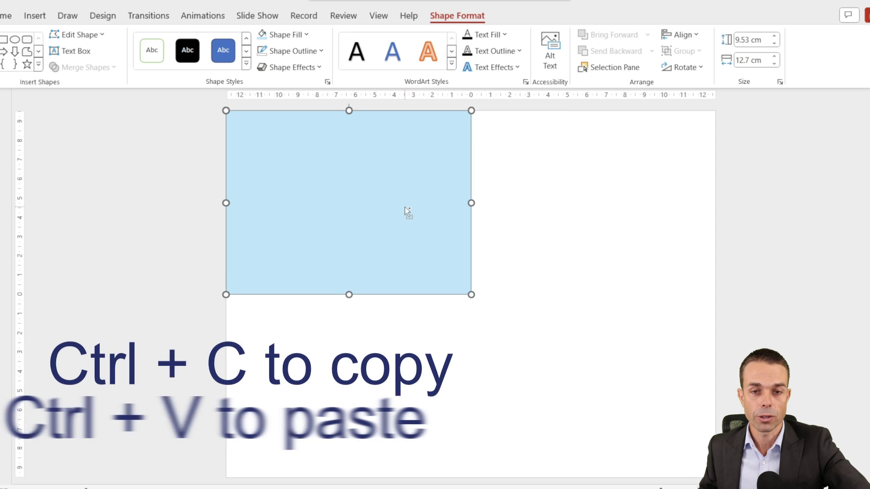
Duplicate the rectangle into the top-right quarter and fill it light green.
key(ctrl+c)
key(ctrl+v)
drag(363, 208, 587, 198)
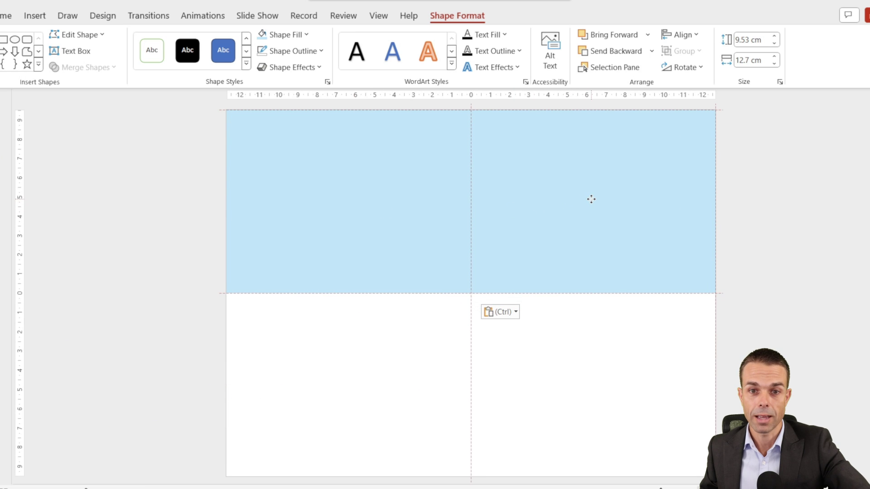
right_click(536, 187)
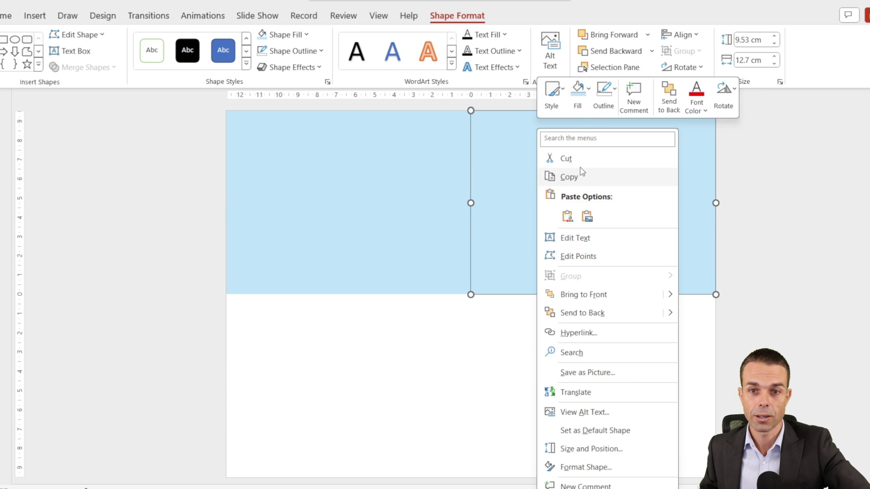
click(578, 92)
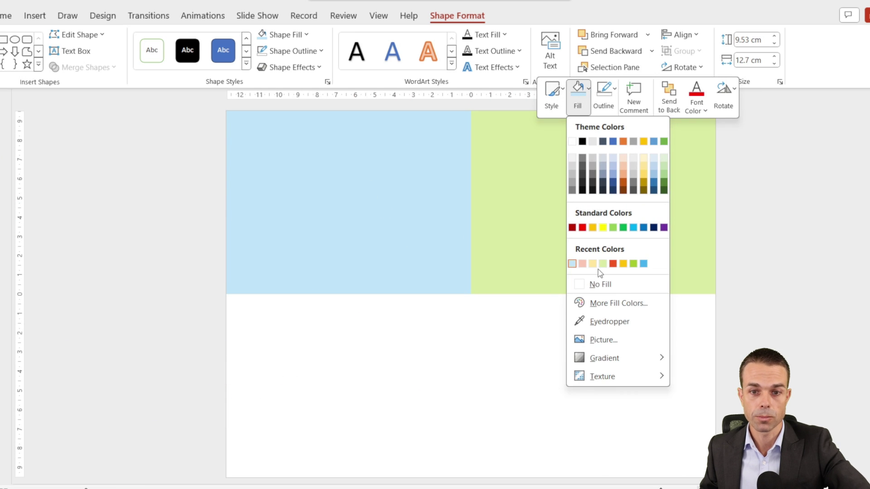
click(606, 266)
Copy both top rectangles into the bottom half, filling them light yellow and Light Orange.
key(ctrl+a)
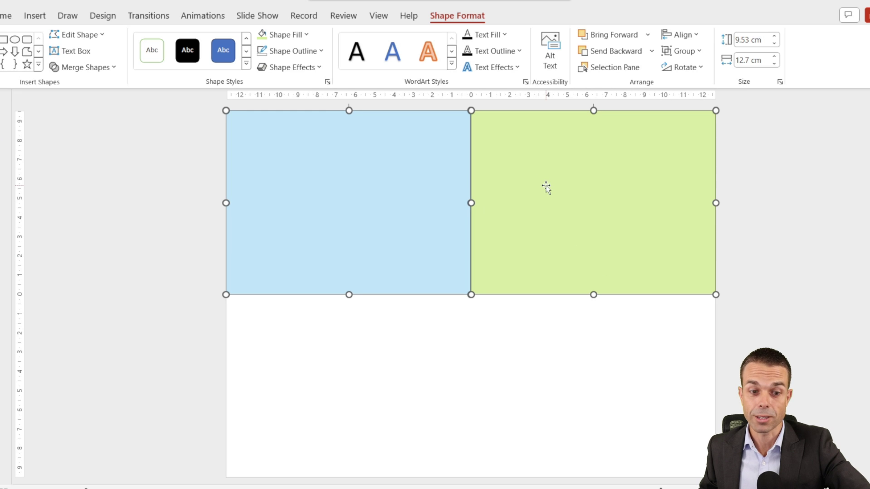
key(ctrl+c)
key(ctrl+v)
drag(402, 197, 390, 374)
click(361, 253)
click(352, 332)
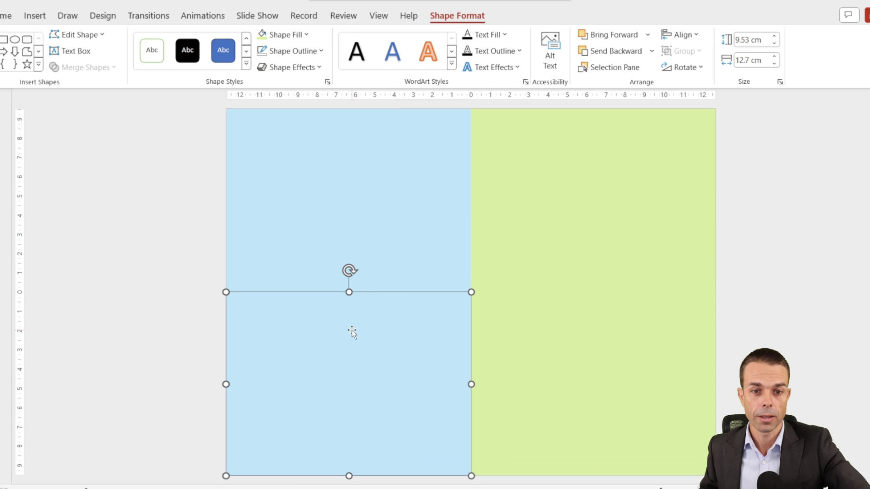
right_click(360, 329)
click(389, 376)
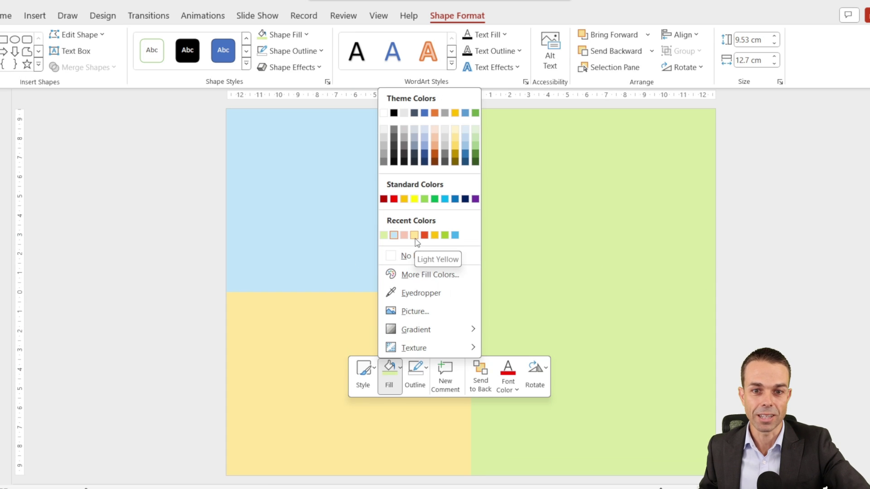
click(414, 235)
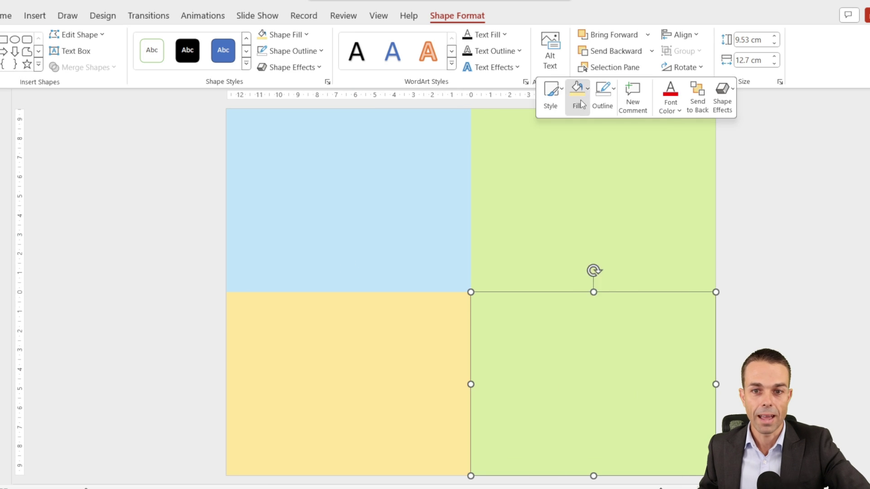
click(582, 104)
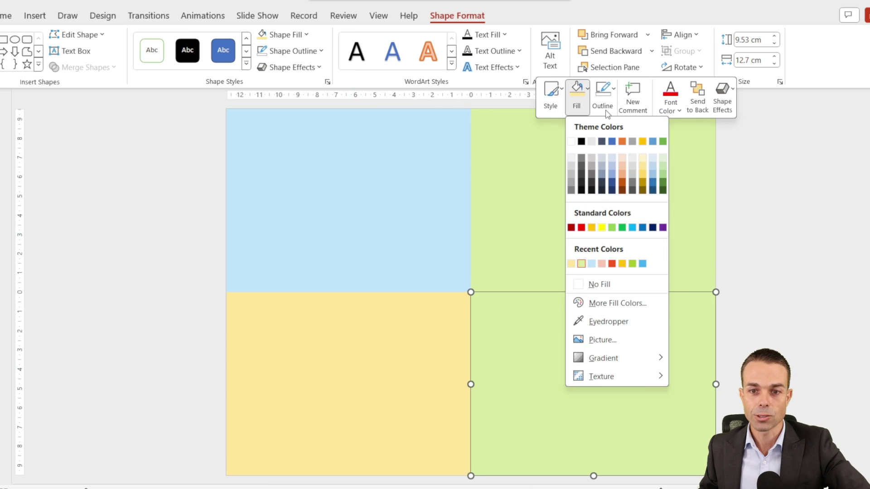
click(602, 264)
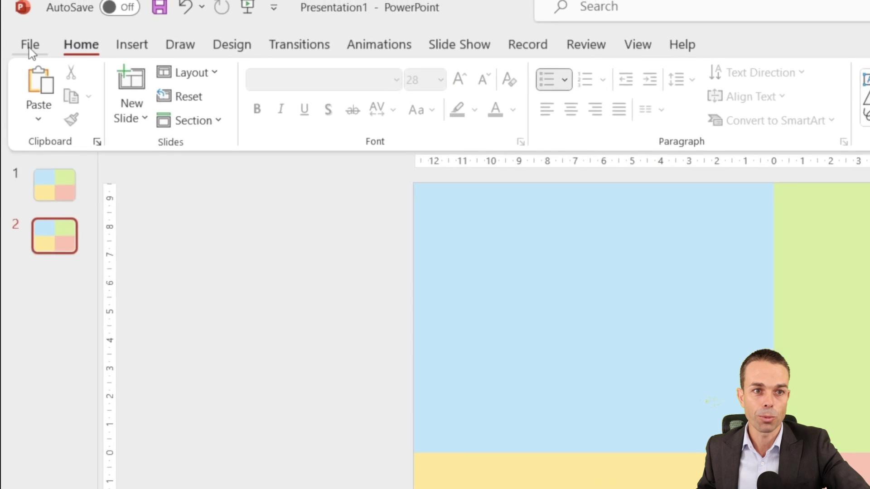
Save the slide as a JPEG File Interchange Format picture named ColorBackground.
click(30, 46)
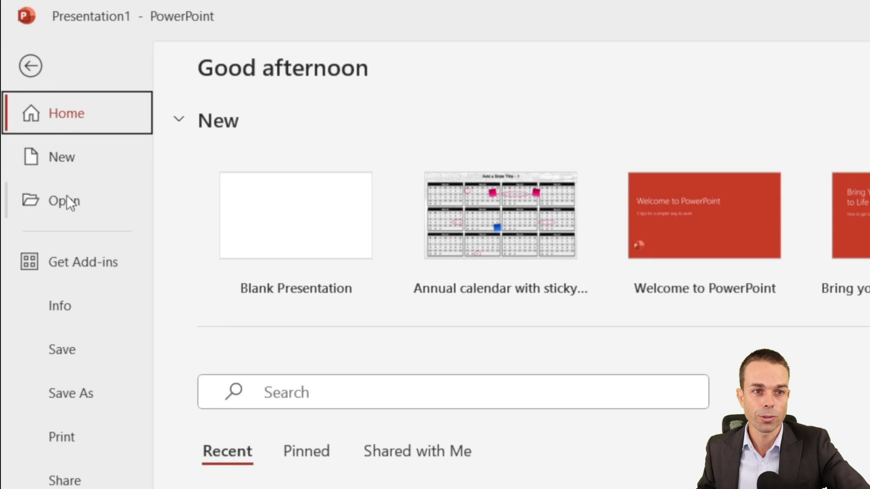
click(74, 402)
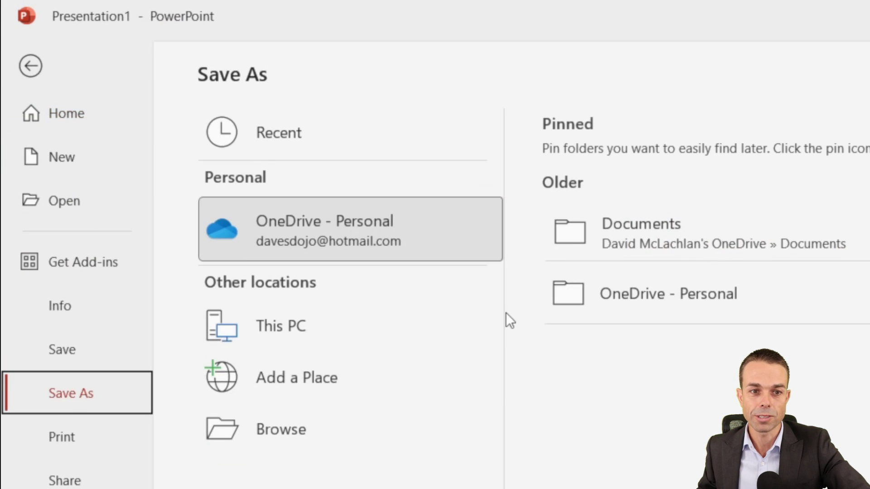
click(277, 435)
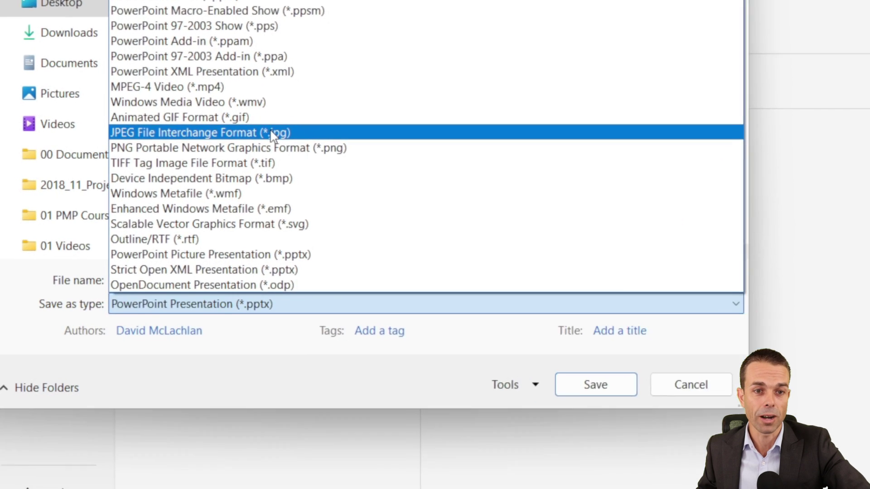
click(330, 351)
click(178, 256)
drag(178, 257, 38, 256)
text(Colo)
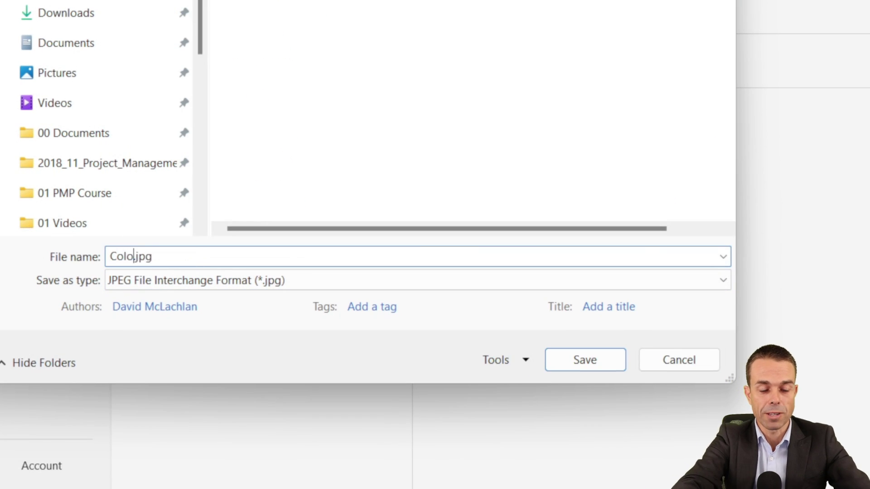
text(rBackground)
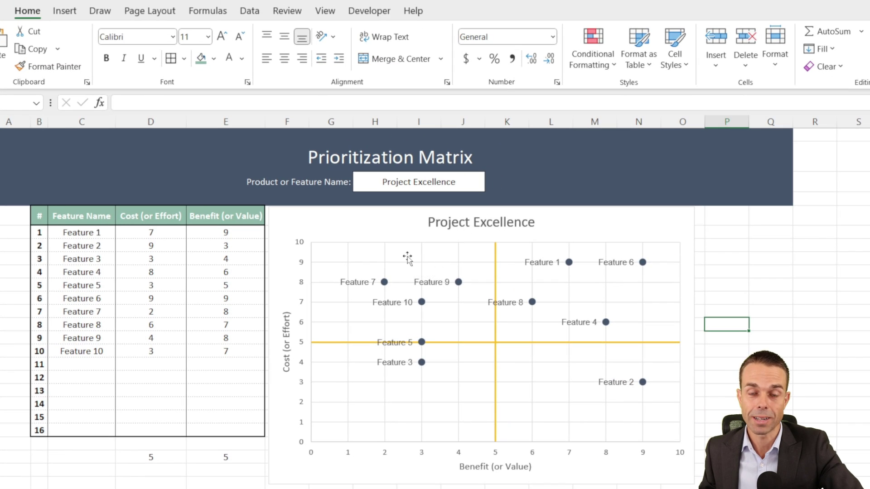
Set the plot area to picture fill using the Quadrant01.jpg file.
click(407, 257)
right_click(405, 259)
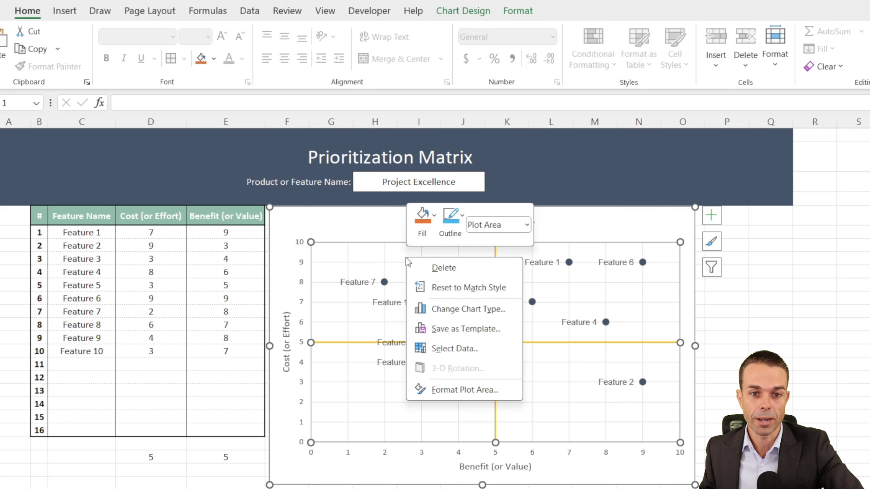
click(454, 391)
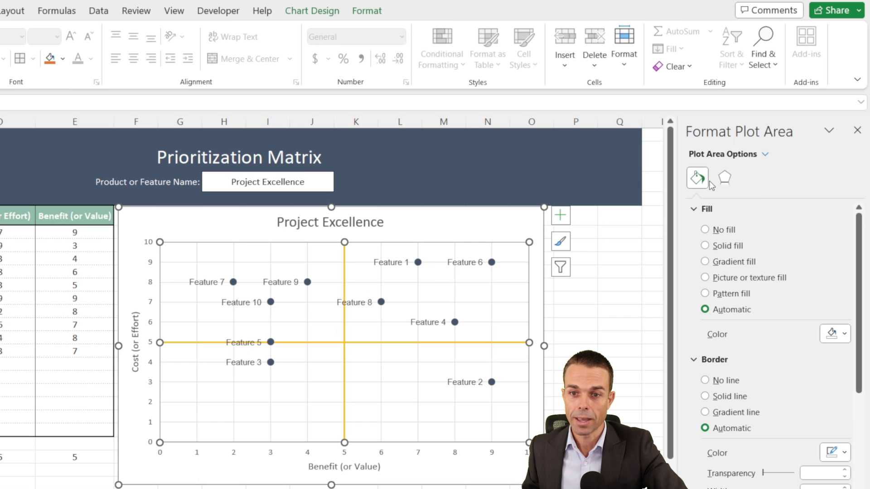
click(704, 279)
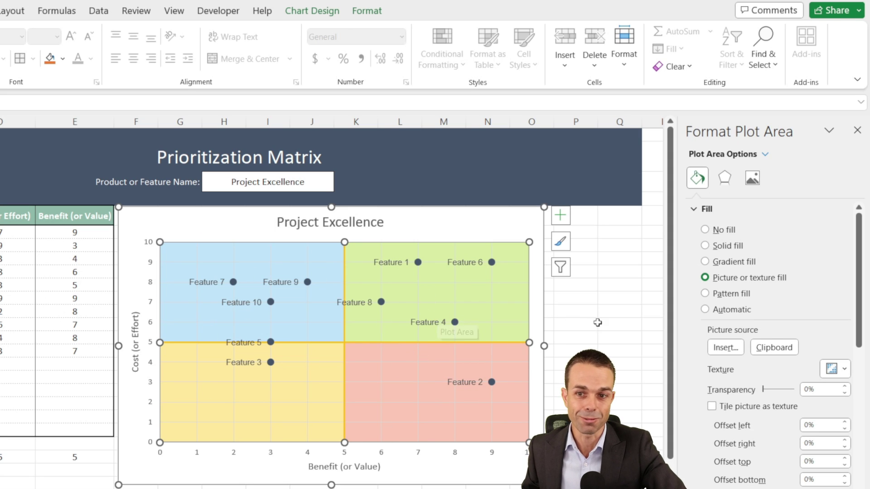
click(724, 348)
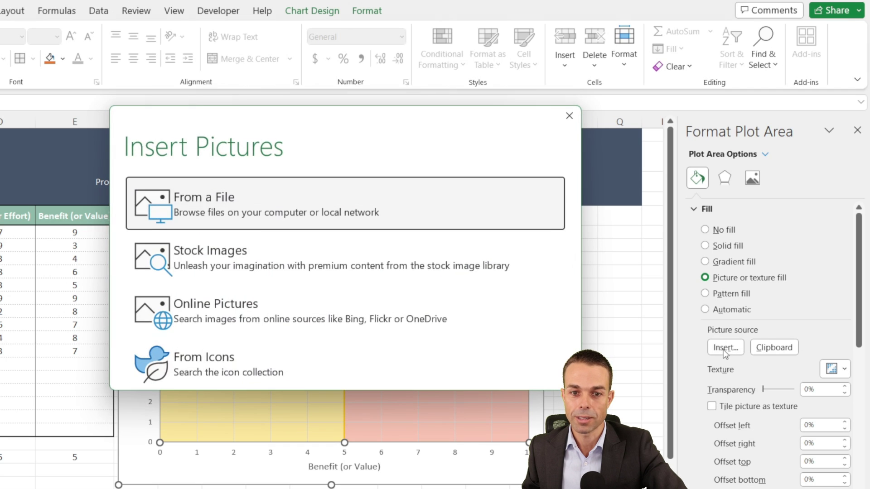
click(209, 202)
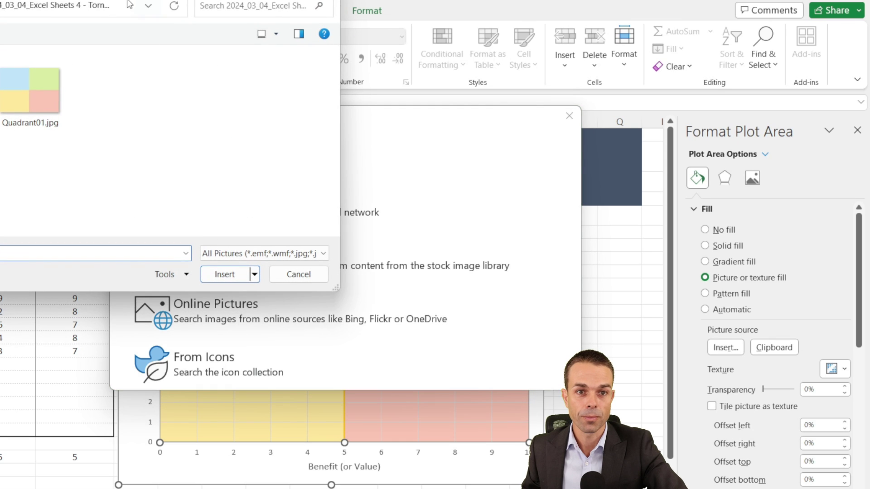
drag(177, 3, 182, 5)
click(100, 118)
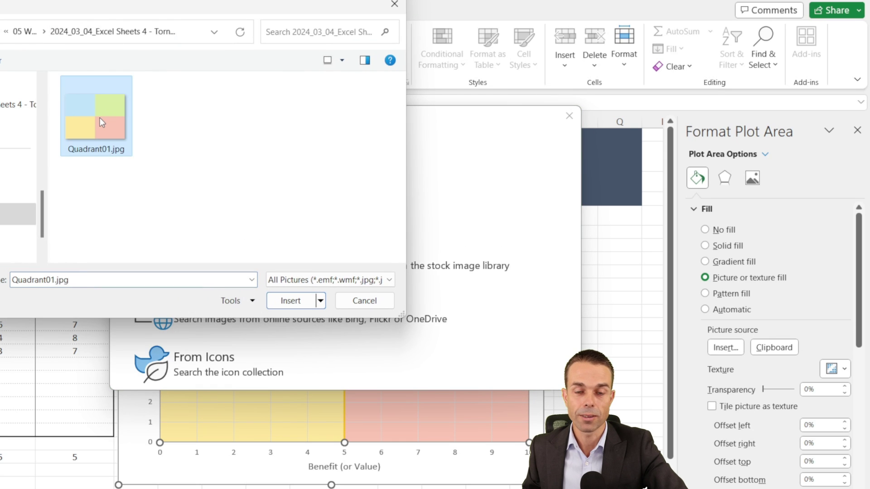
click(292, 301)
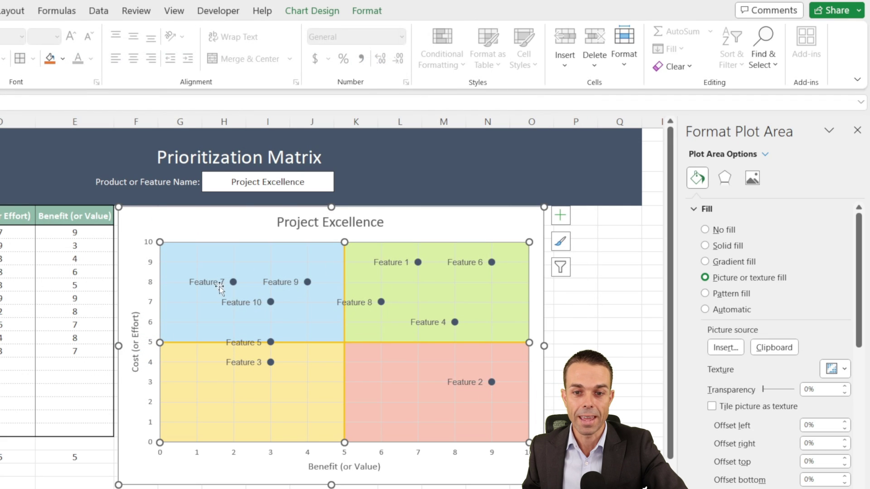
Set both the vertical and horizontal major gridlines to No line.
click(269, 263)
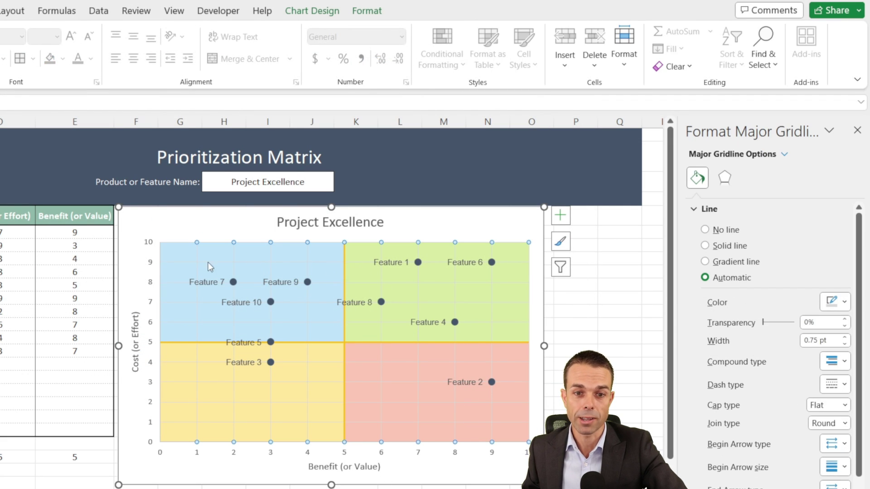
click(705, 230)
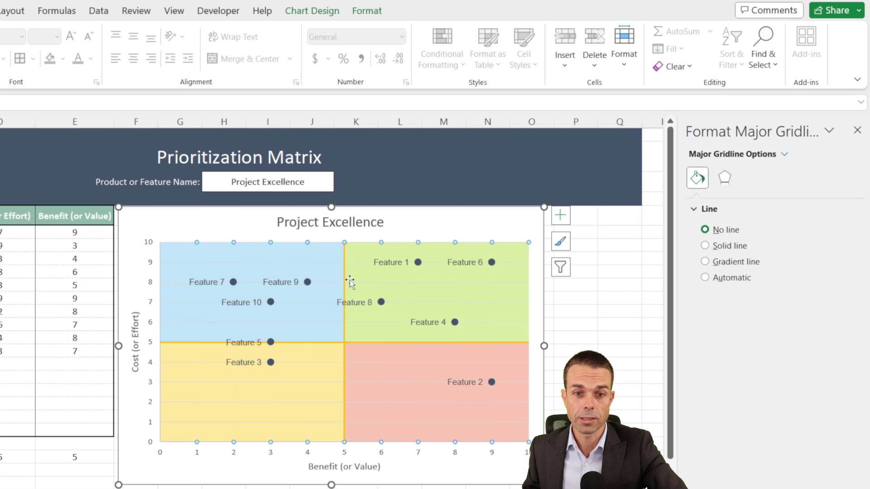
click(304, 262)
click(723, 233)
Recolour the vertical and horizontal dividing lines grey, then select the whole chart.
click(344, 281)
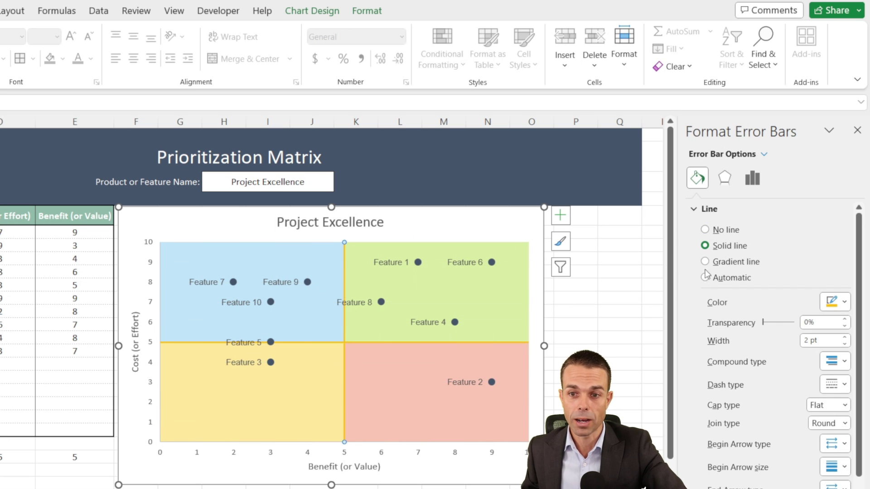
click(840, 302)
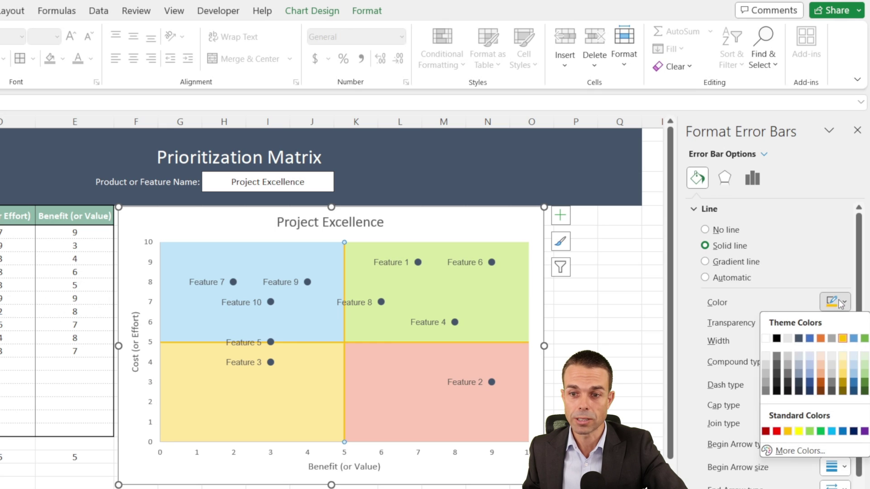
click(765, 374)
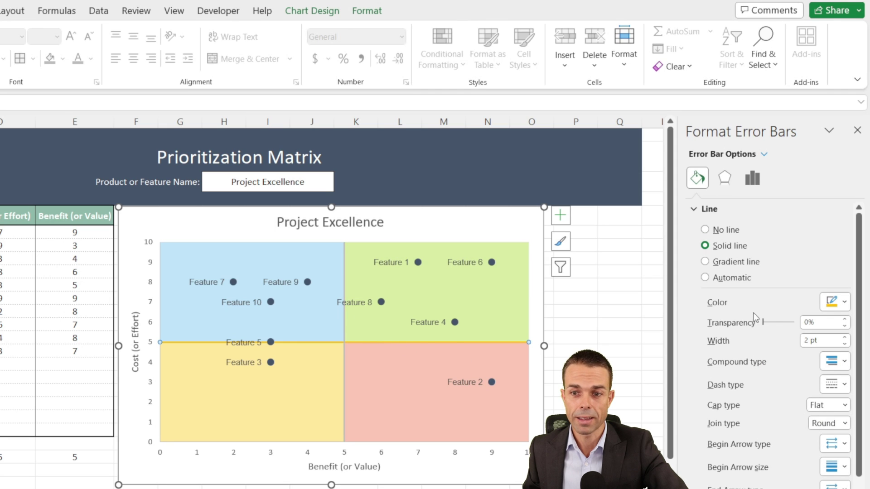
click(835, 302)
click(768, 373)
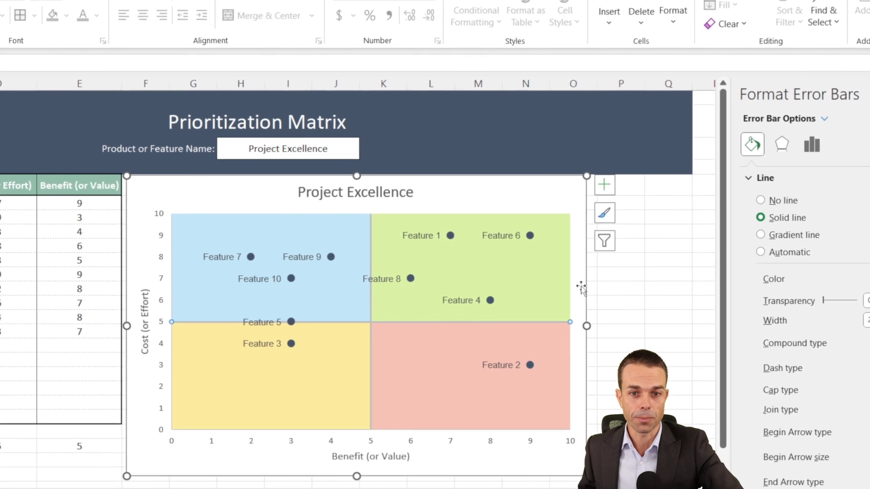
click(446, 223)
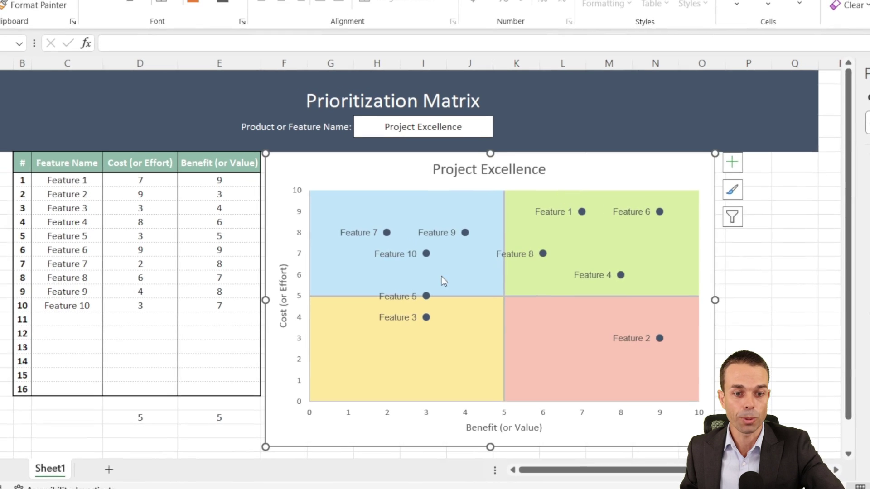
Paste the chart at B2 on a new Sheet2 and enlarge it.
click(109, 469)
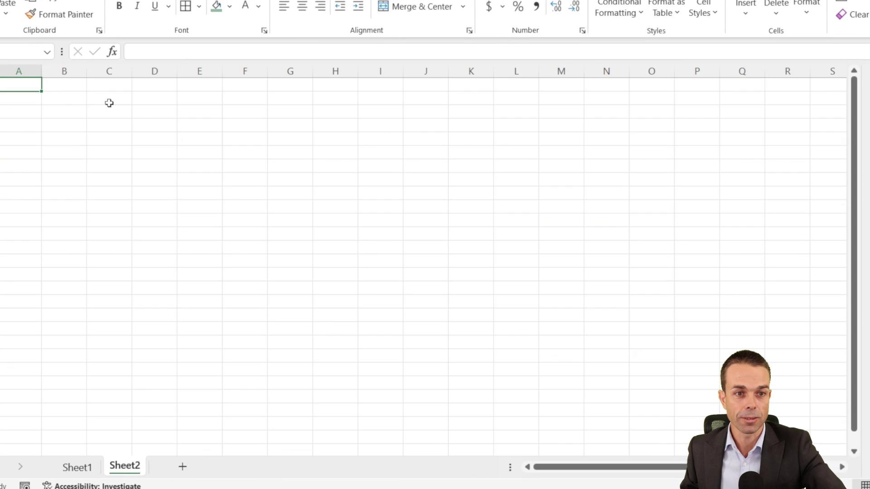
click(64, 101)
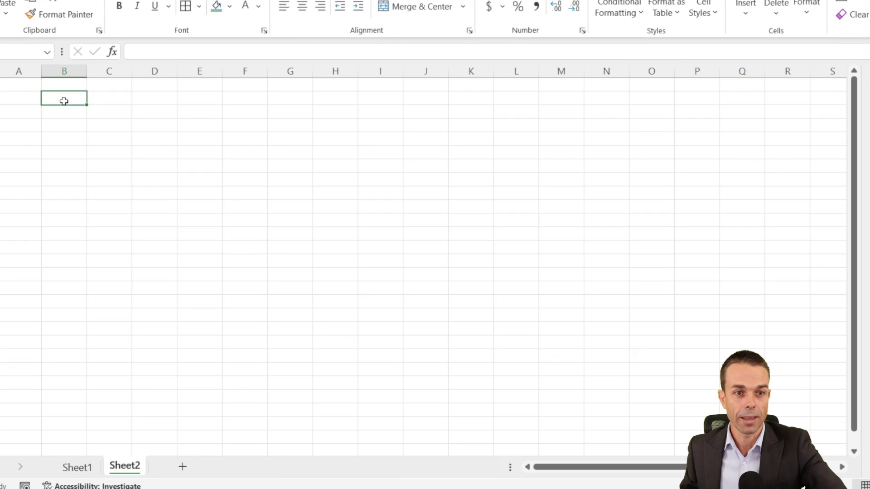
key(ctrl+v)
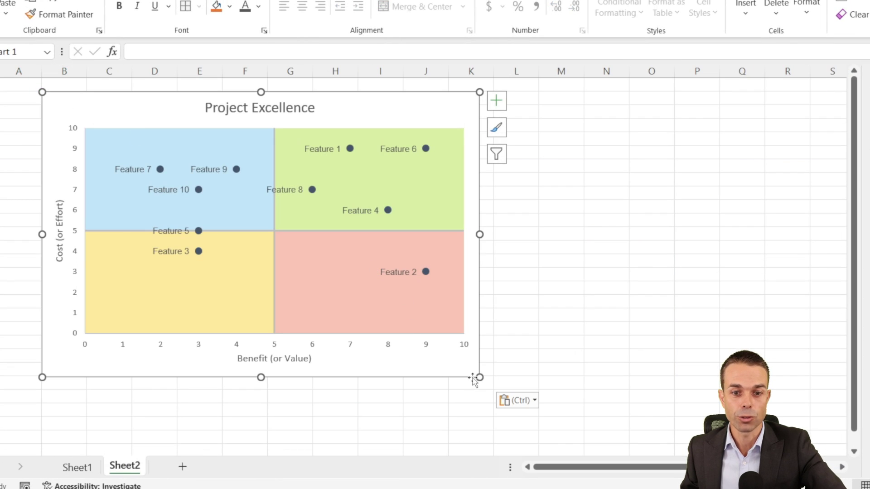
drag(480, 378, 579, 426)
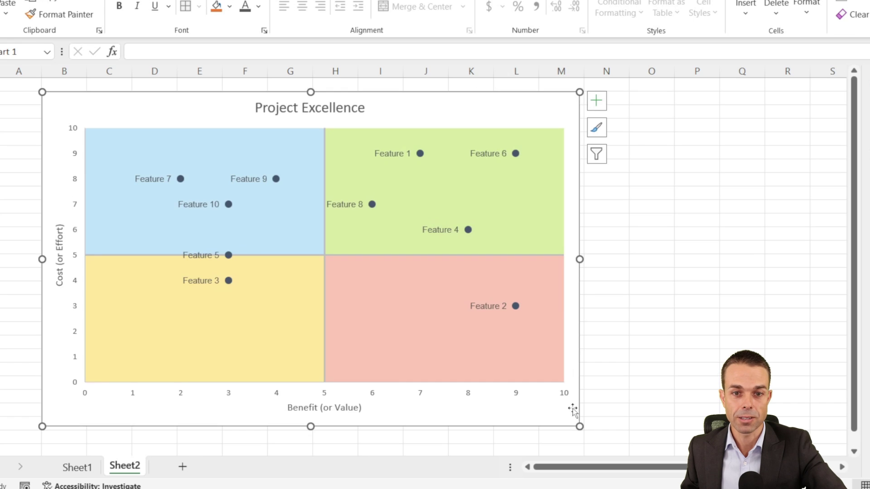
double_click(474, 94)
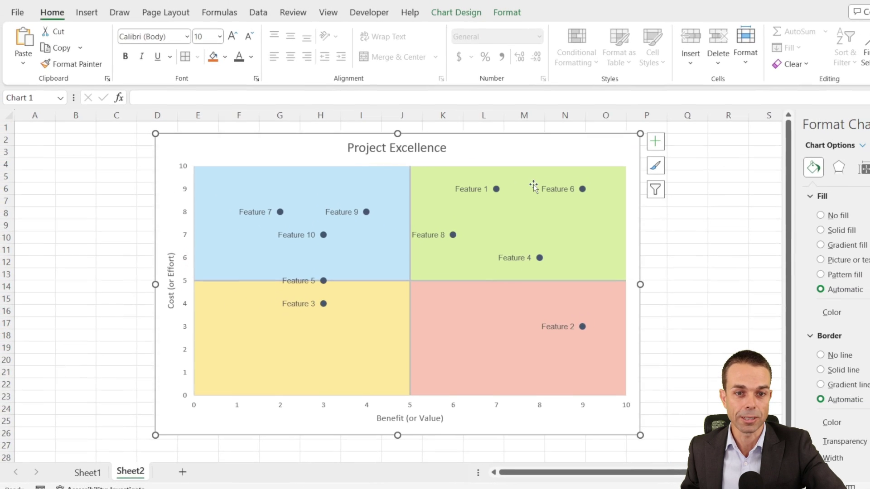
Turn off the worksheet gridlines on Sheet2.
click(327, 11)
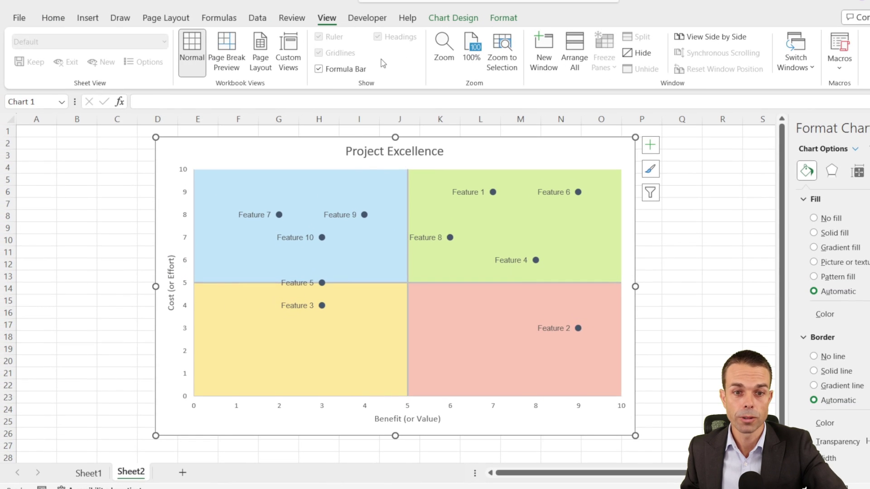
click(116, 191)
click(319, 53)
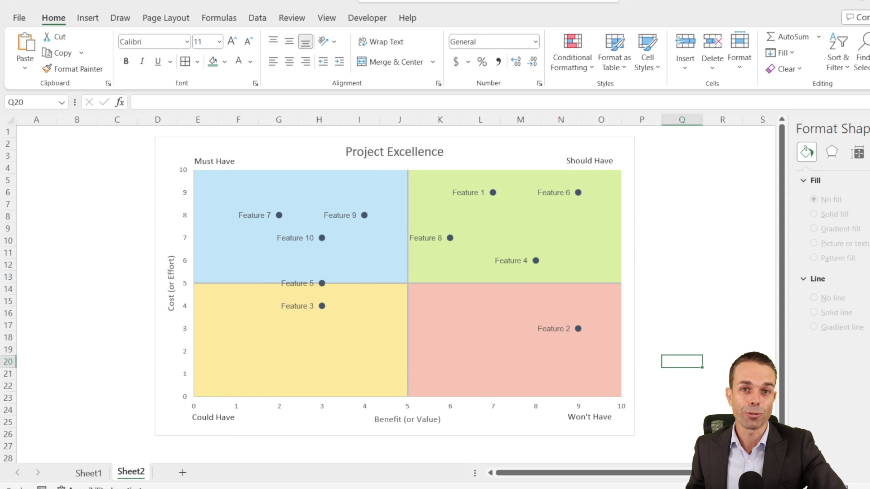